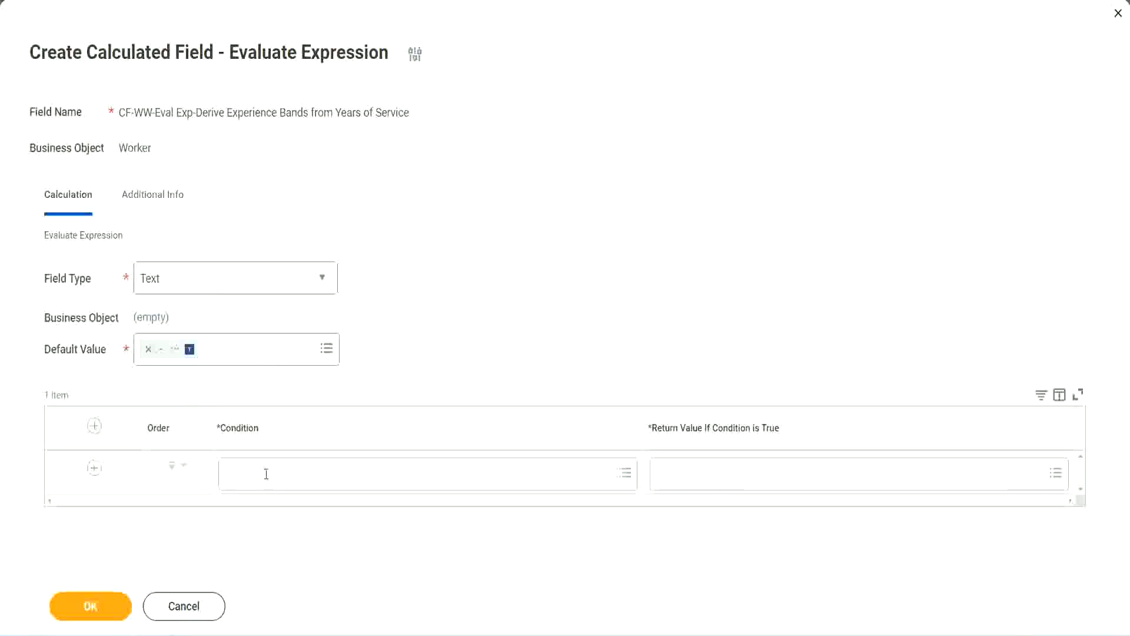
# Copy the Field 1 name from the Notepad++ notes and set the first row's condition to CF-WW-TF-Length of Service between 0 and 7 years
pyautogui.click(266, 475)
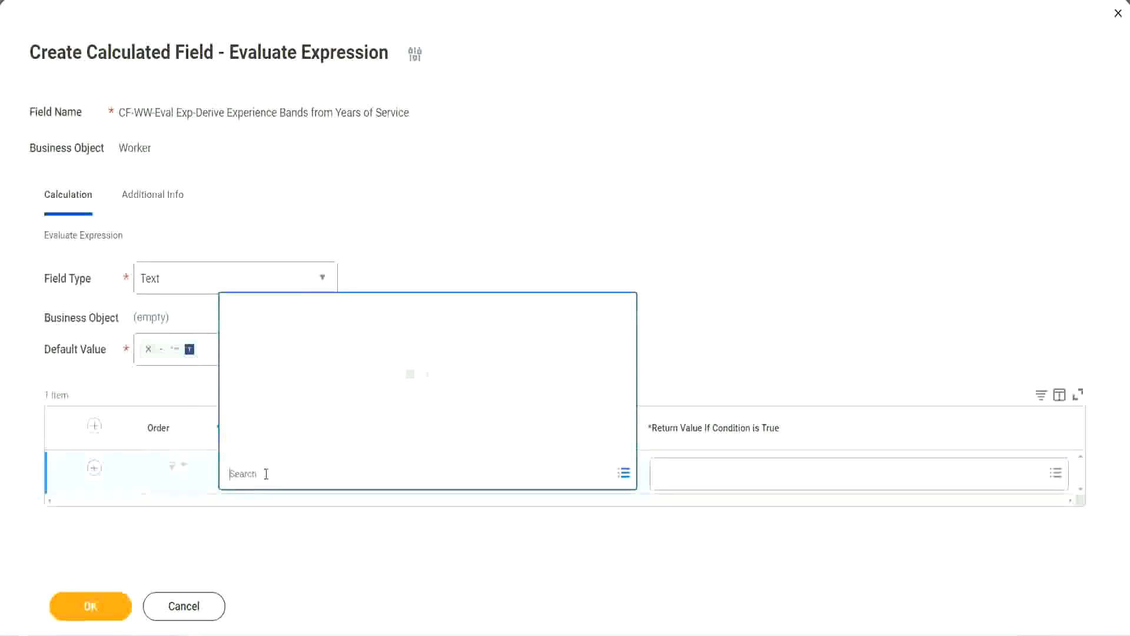
pyautogui.click(435, 268)
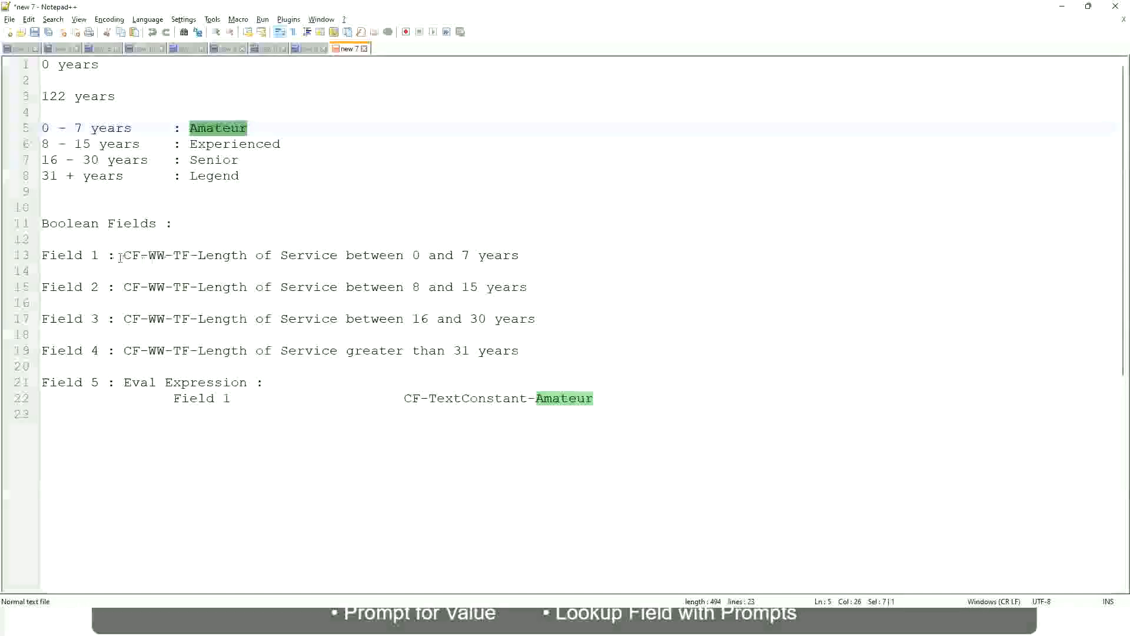
pyautogui.moveTo(127, 253); pyautogui.dragTo(521, 260)
pyautogui.hotkey('ctrl', 'c')
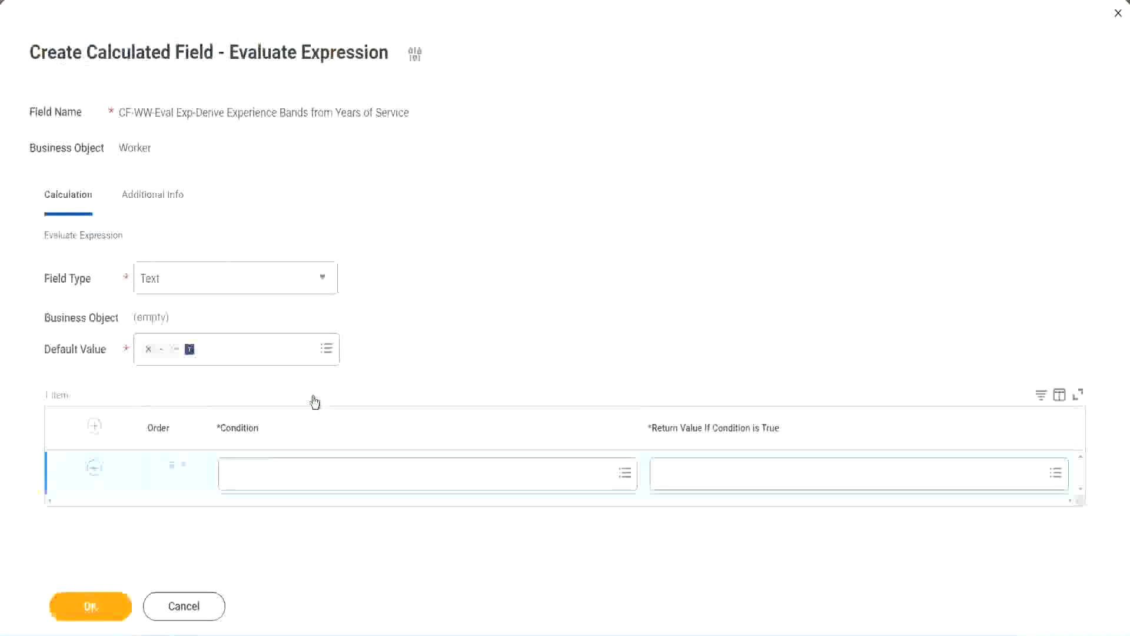
pyautogui.click(288, 478)
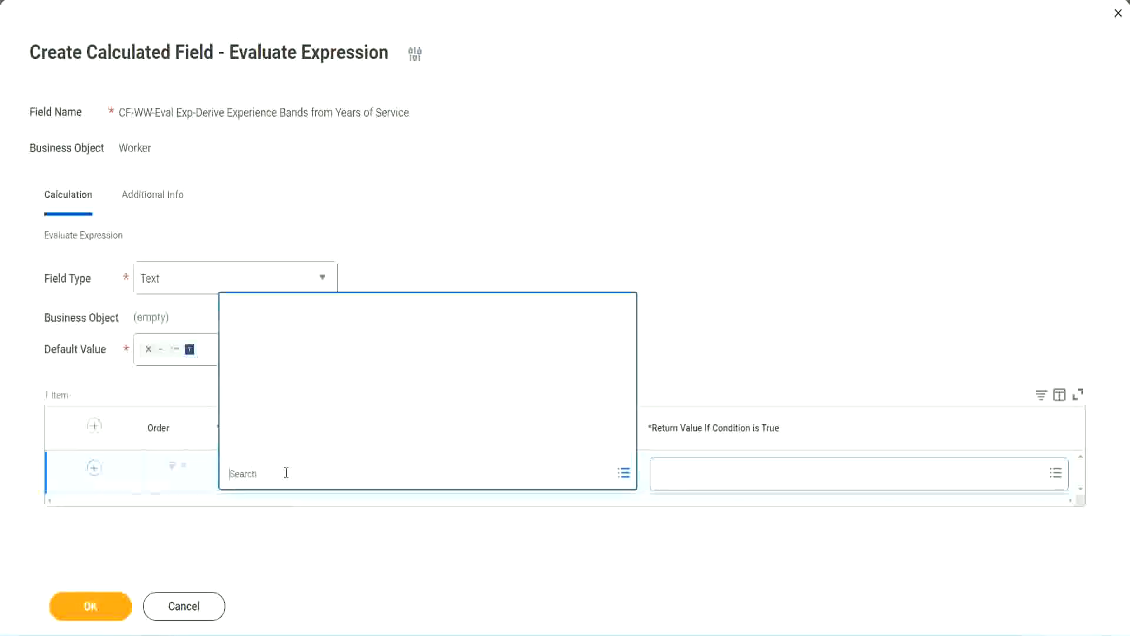
pyautogui.hotkey('ctrl', 'v')
pyautogui.press('Return')
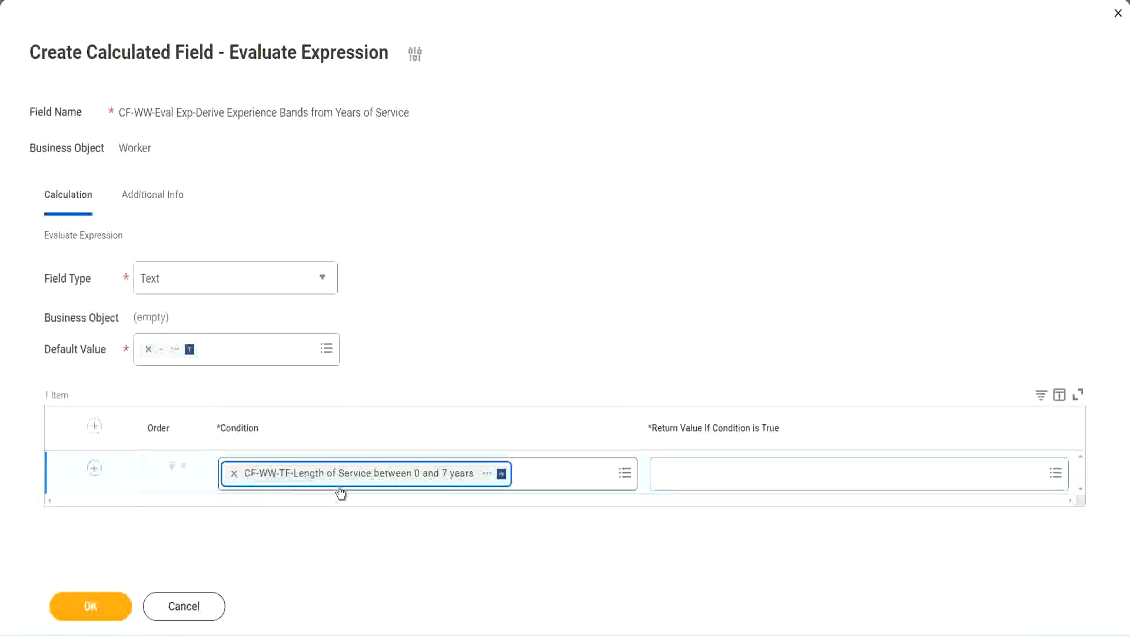
pyautogui.click(523, 328)
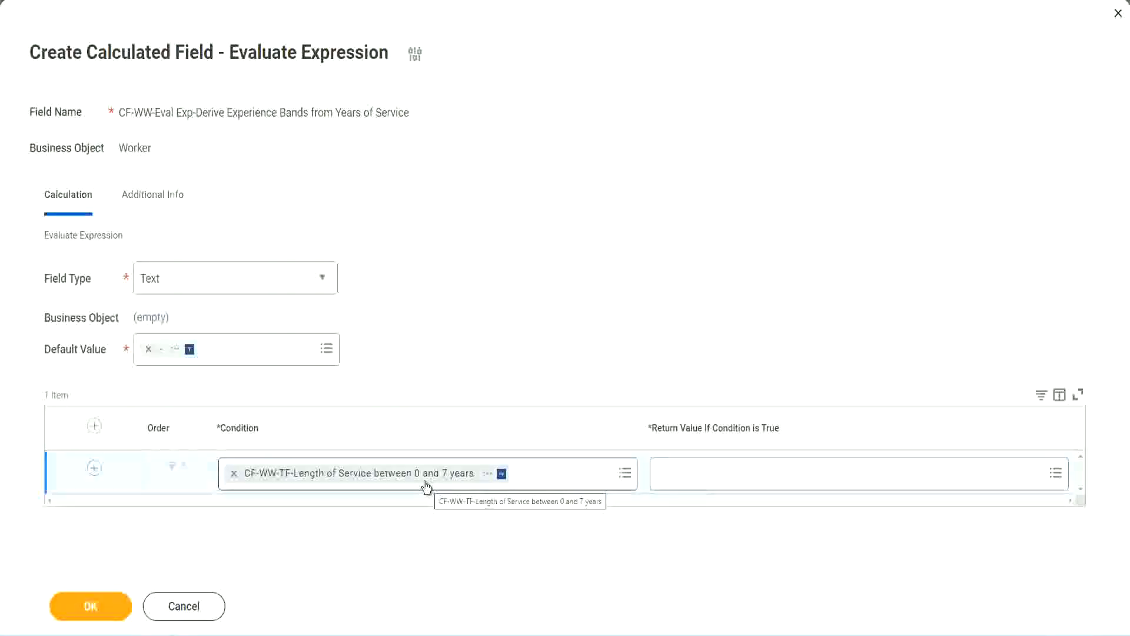
pyautogui.click(735, 484)
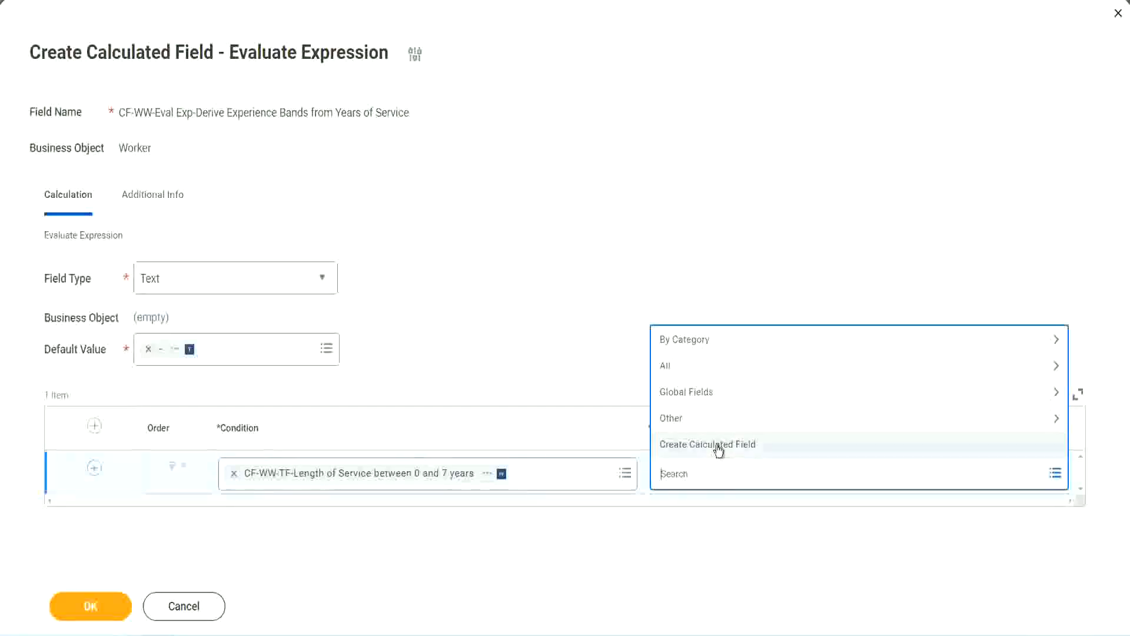
pyautogui.click(657, 295)
pyautogui.click(681, 480)
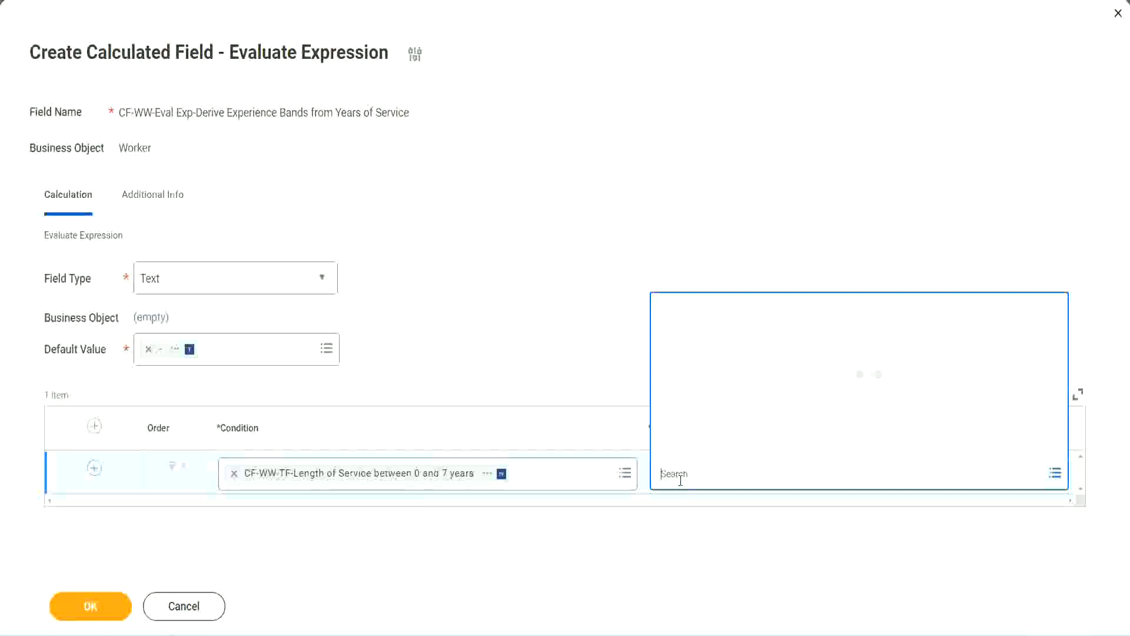
pyautogui.write('Amaterue')
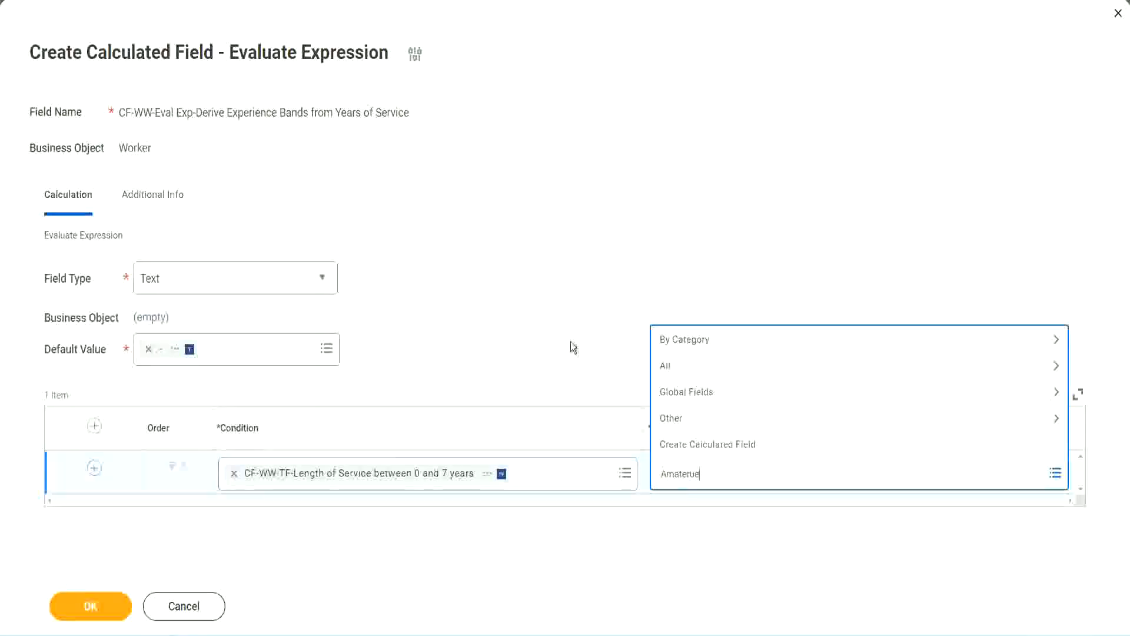
pyautogui.click(570, 342)
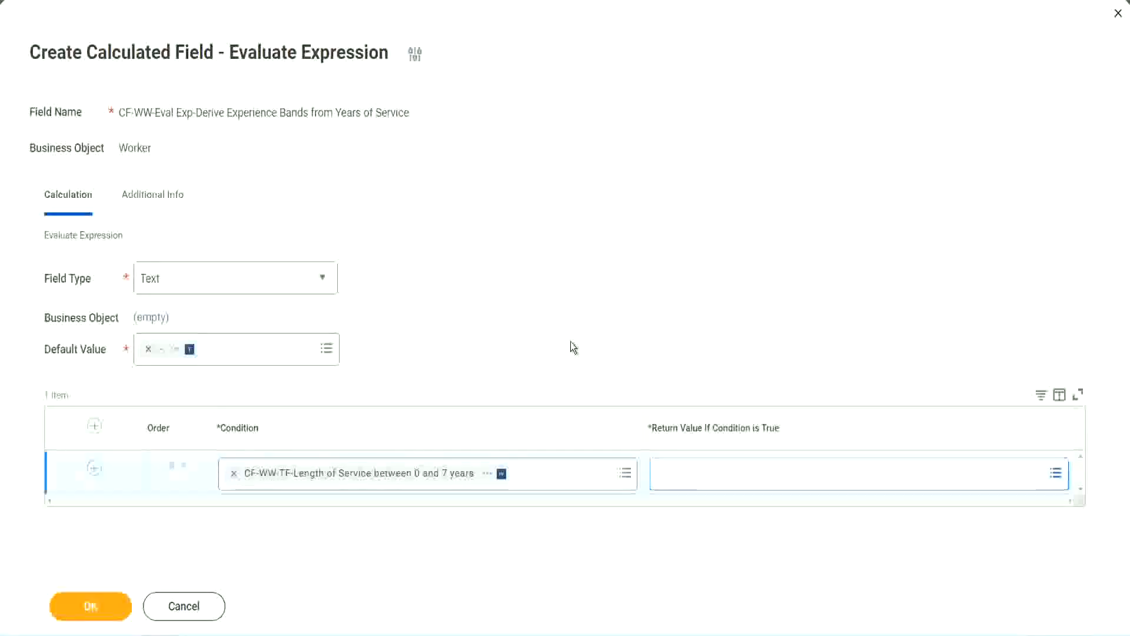
pyautogui.click(713, 484)
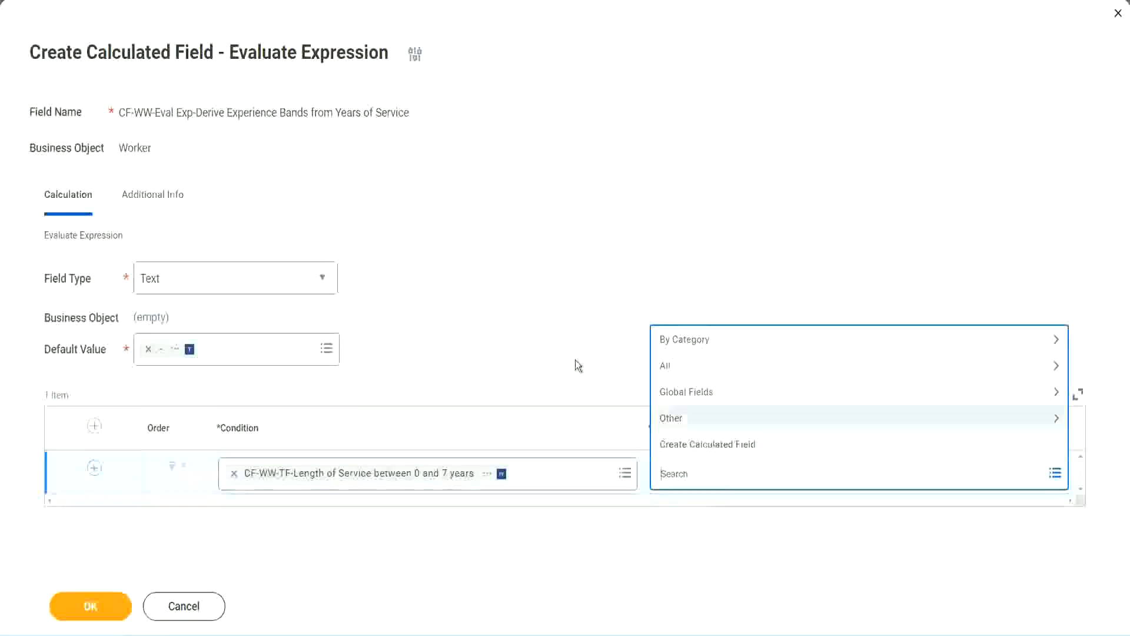
pyautogui.click(570, 343)
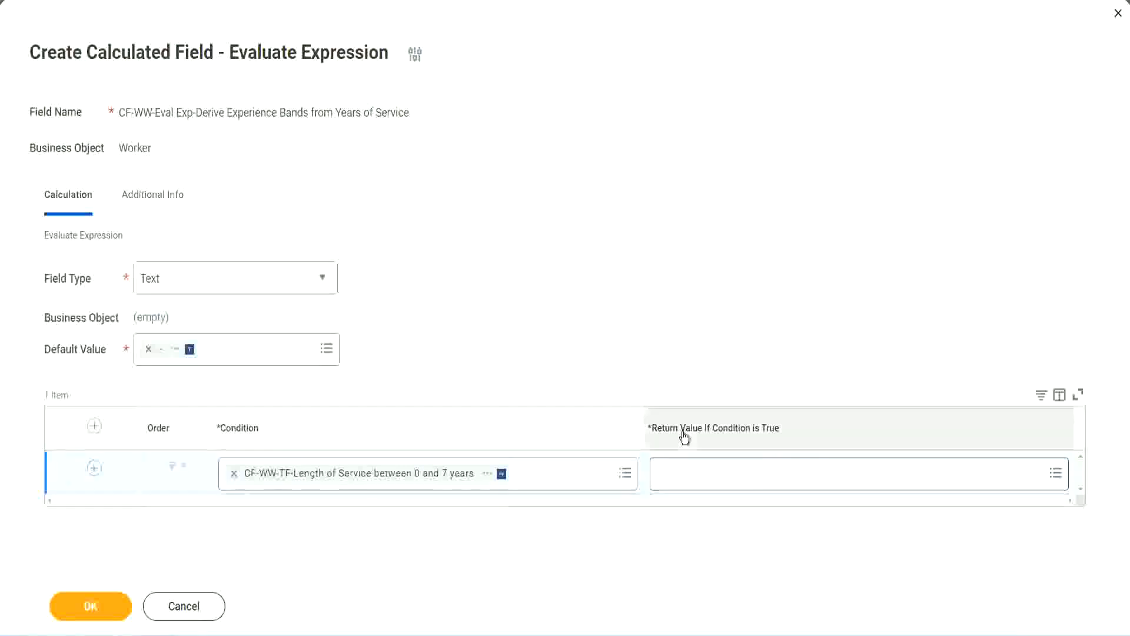
# Start creating a calculated field for the first row's return value and name it CF-WW-TC-Amateur
pyautogui.click(732, 475)
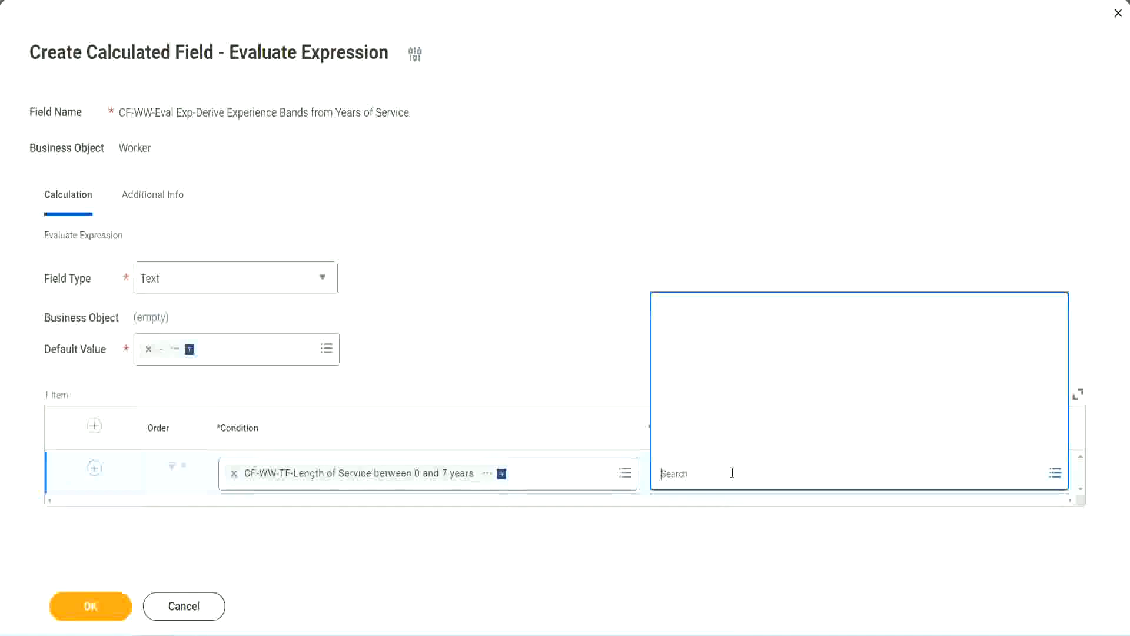
pyautogui.click(724, 445)
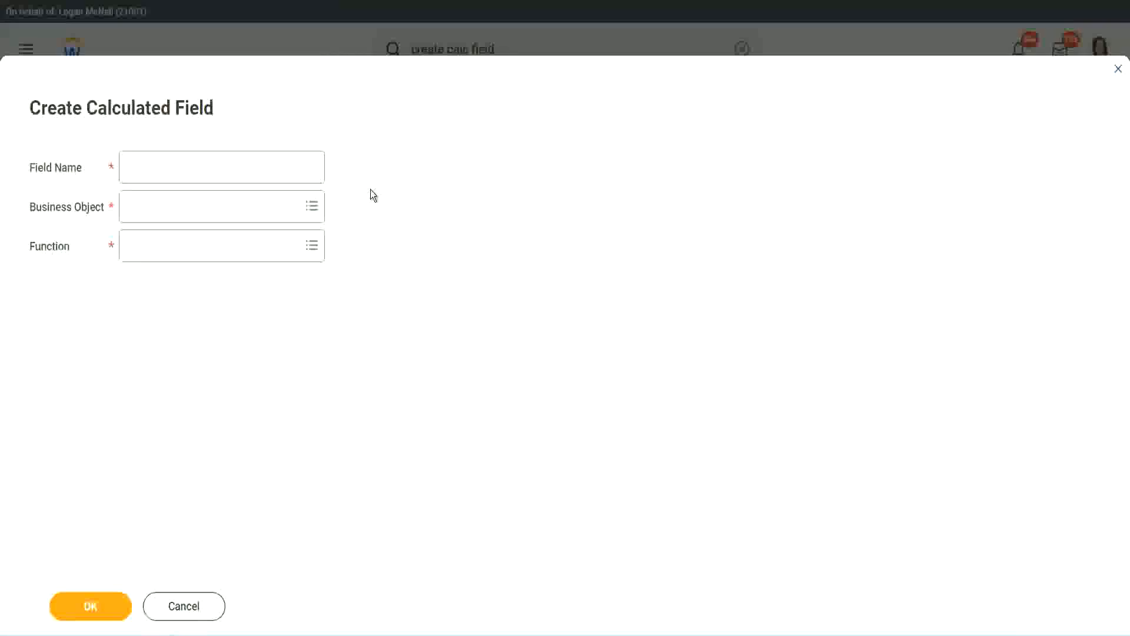
pyautogui.click(137, 168)
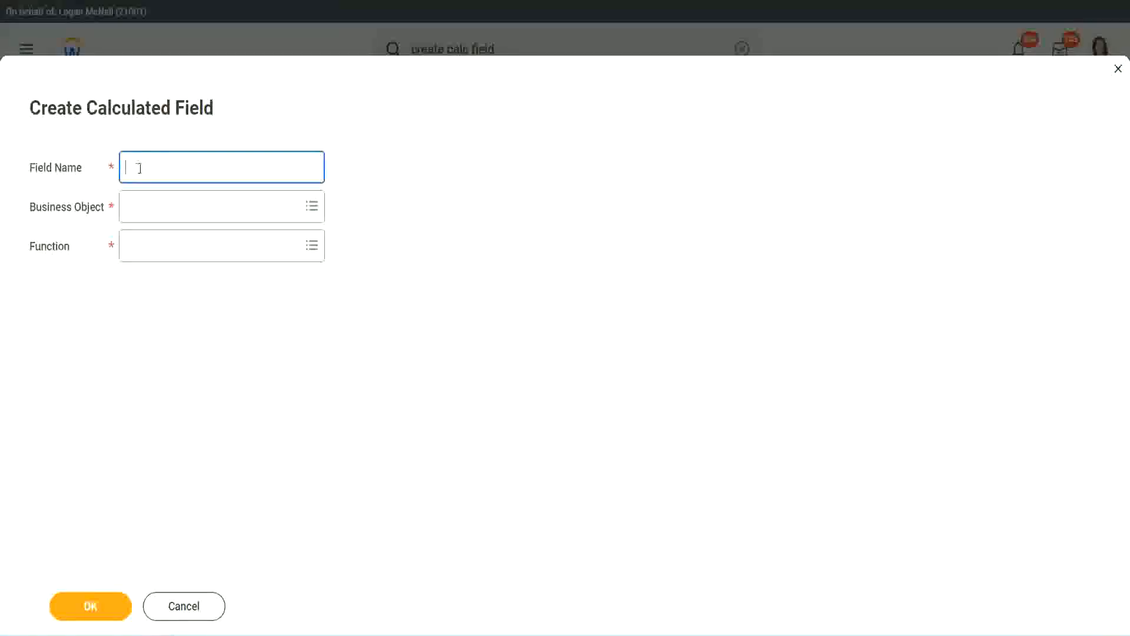
pyautogui.write('CFTC-Amateur')
pyautogui.click(140, 167)
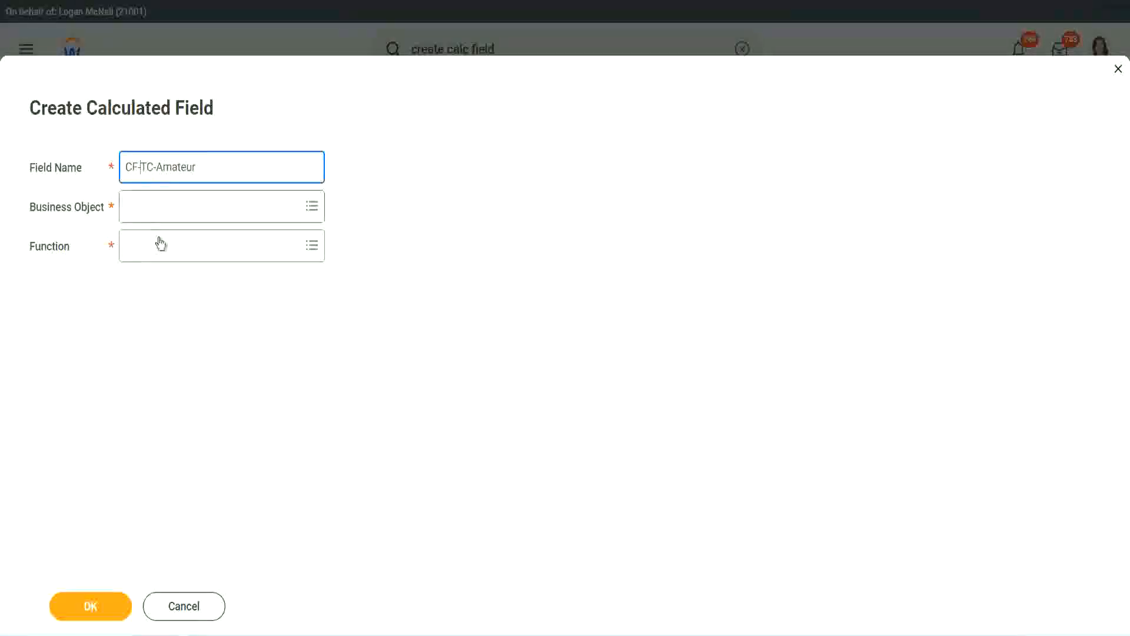
pyautogui.write('WW-')
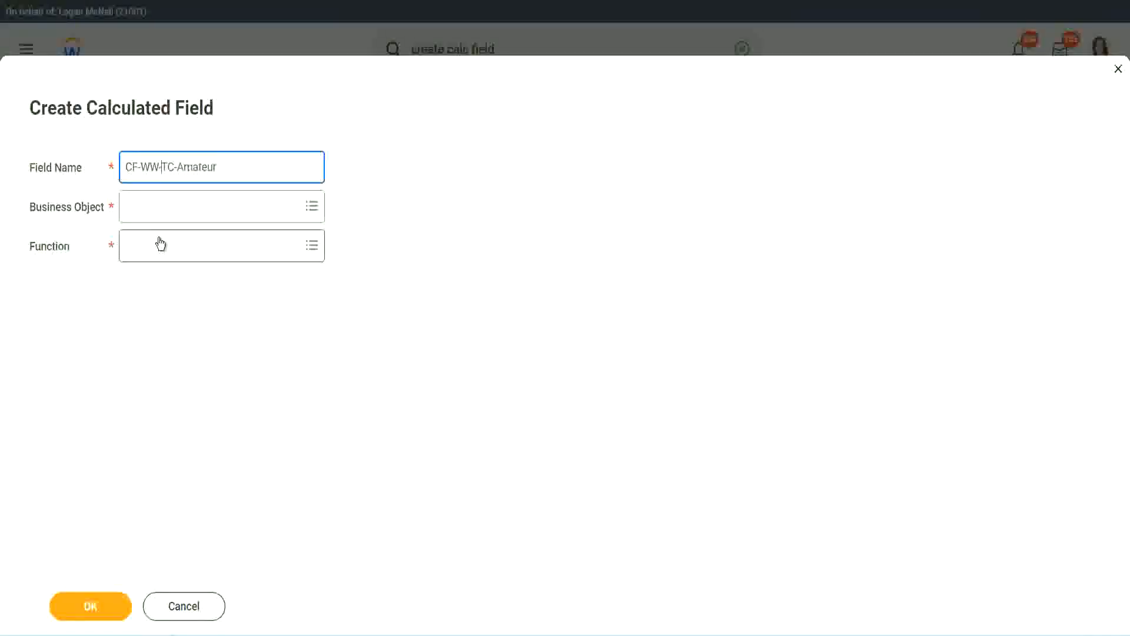
# Set the new calculated field's business object to Global
pyautogui.click(159, 208)
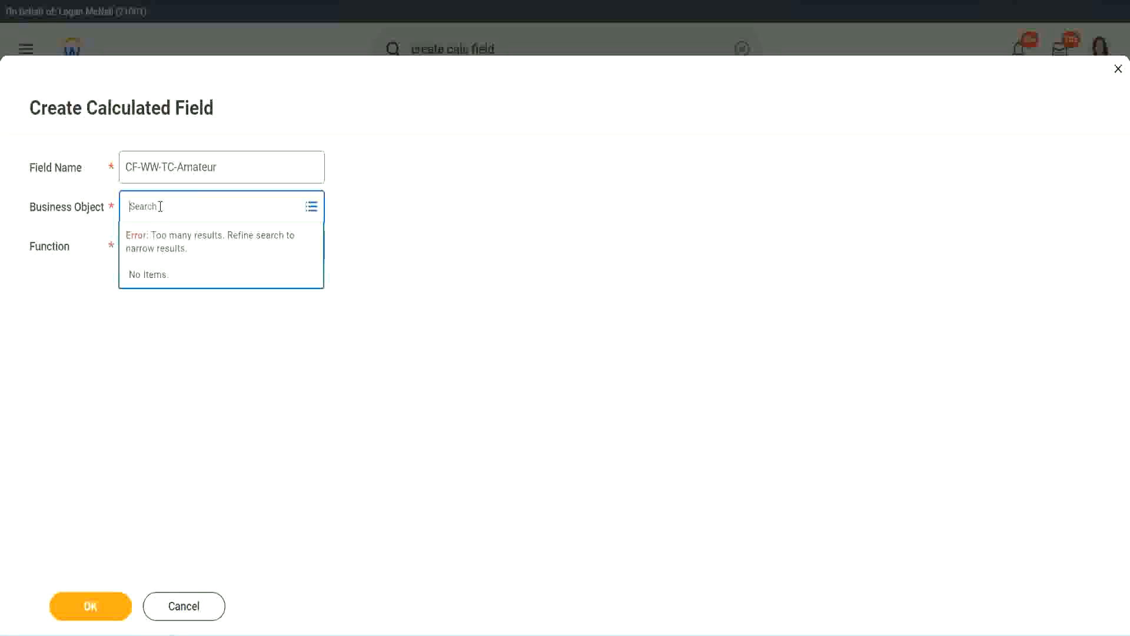
pyautogui.write('worker')
pyautogui.press('BackSpace')
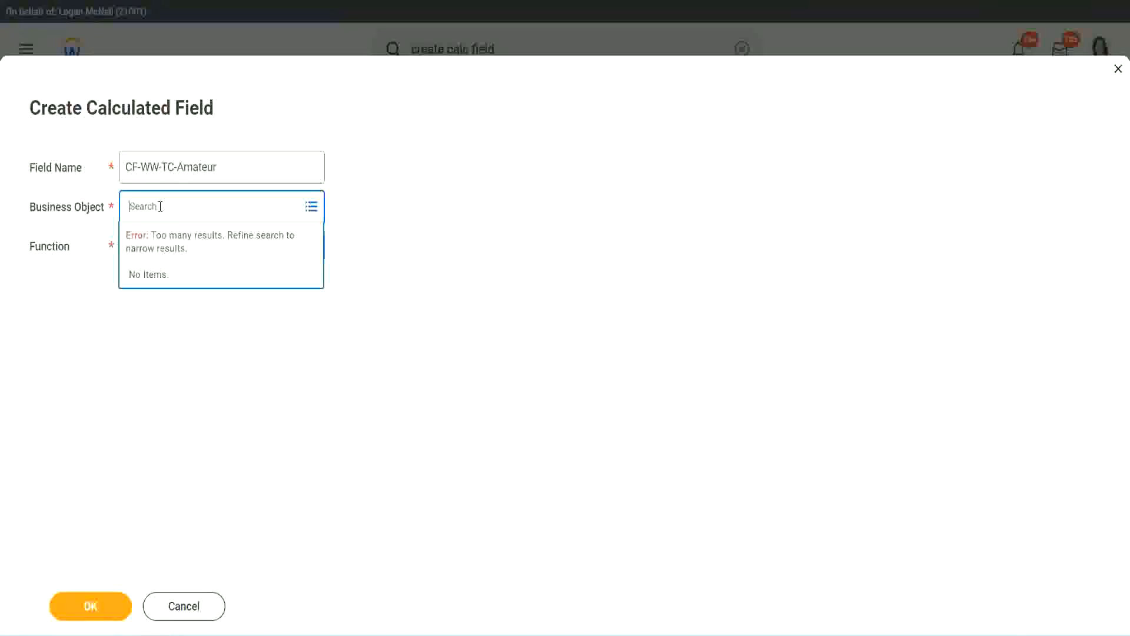
pyautogui.write('global')
pyautogui.press('BackSpace')
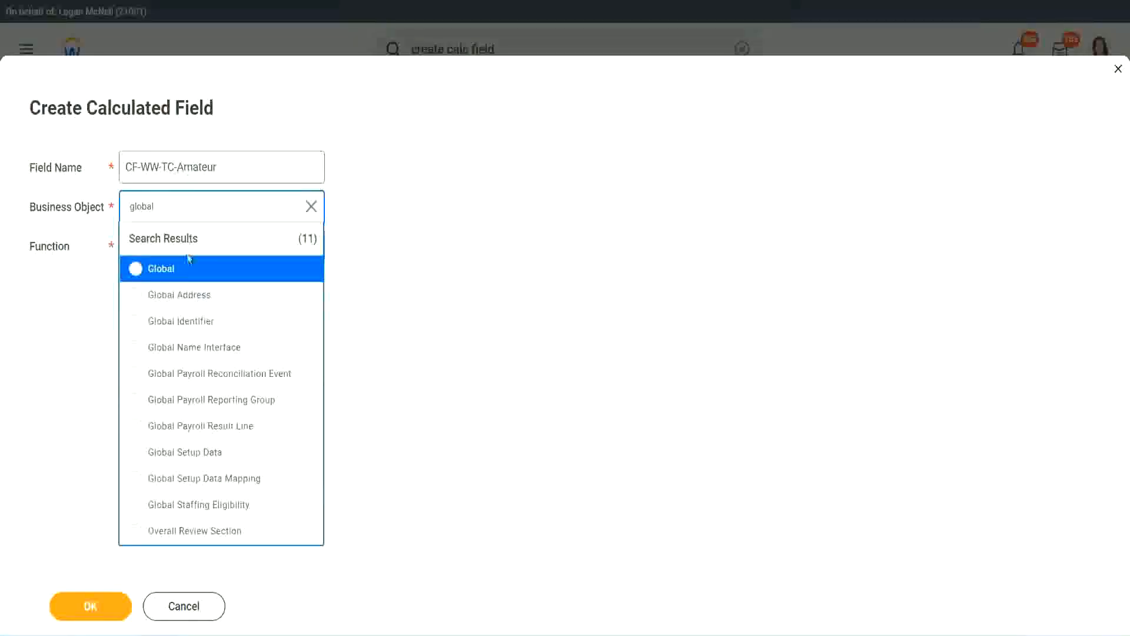
pyautogui.click(178, 277)
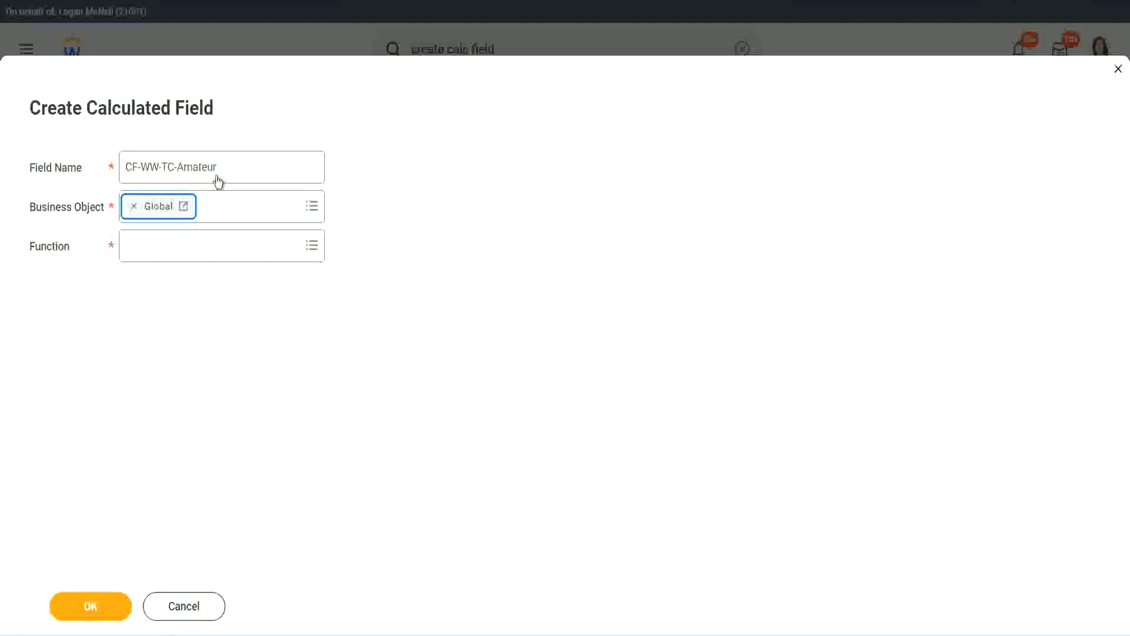
pyautogui.tripleClick(292, 159)
pyautogui.click(227, 165)
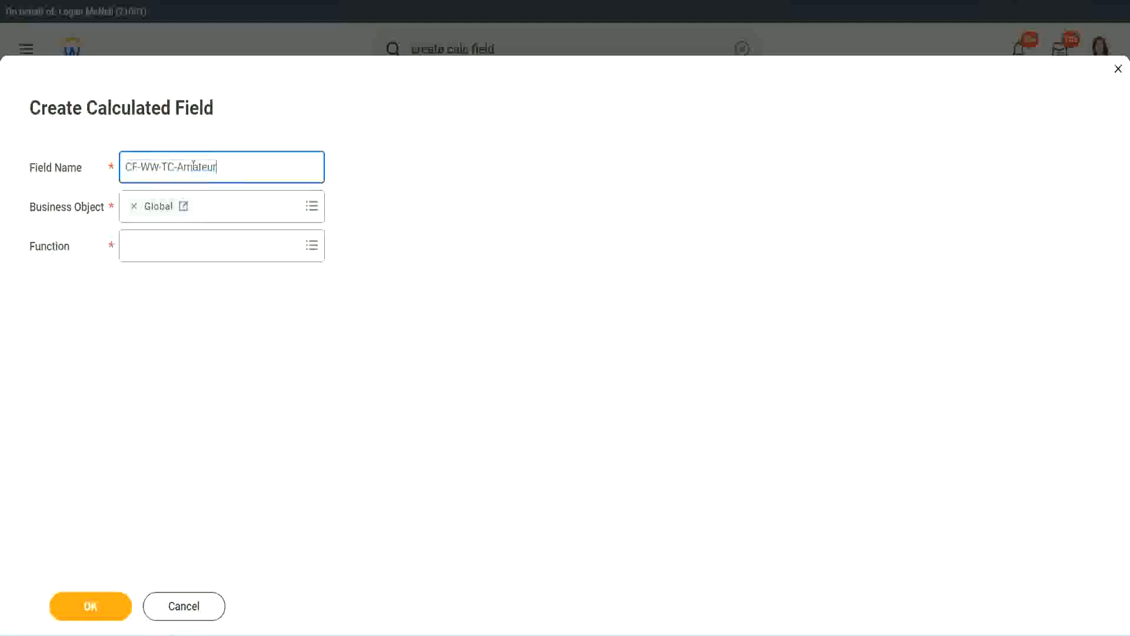
pyautogui.doubleClick(223, 165)
pyautogui.click(233, 164)
pyautogui.doubleClick(212, 169)
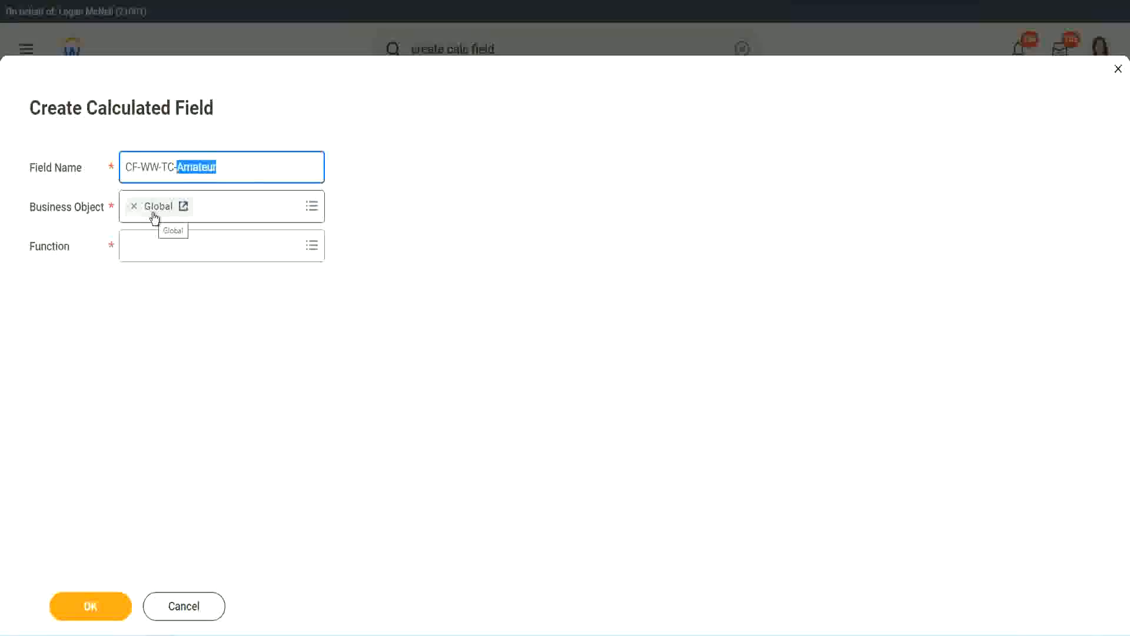
# Set the calculated field's function to Text Constant and continue to its calculation details
pyautogui.click(158, 245)
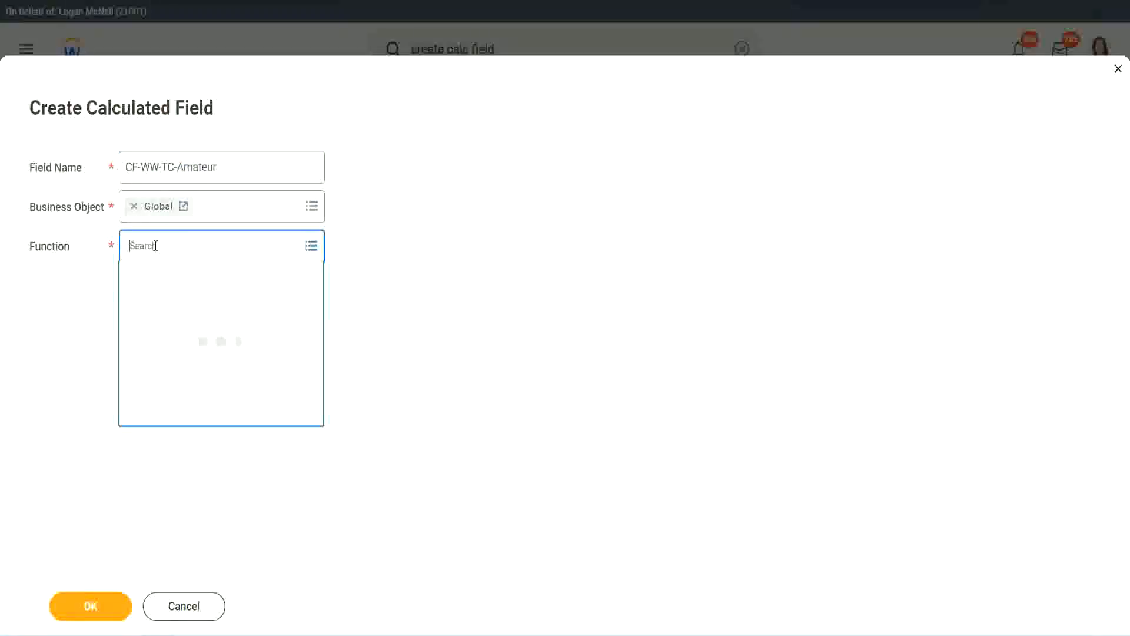
pyautogui.write('text cons')
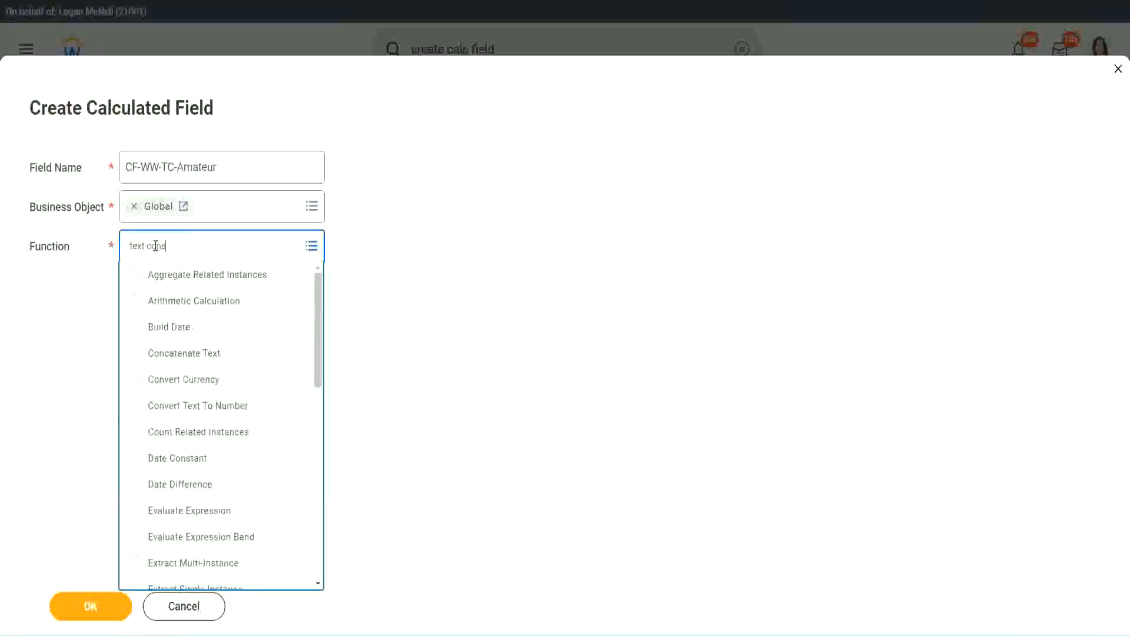
pyautogui.write('t')
pyautogui.press('Return')
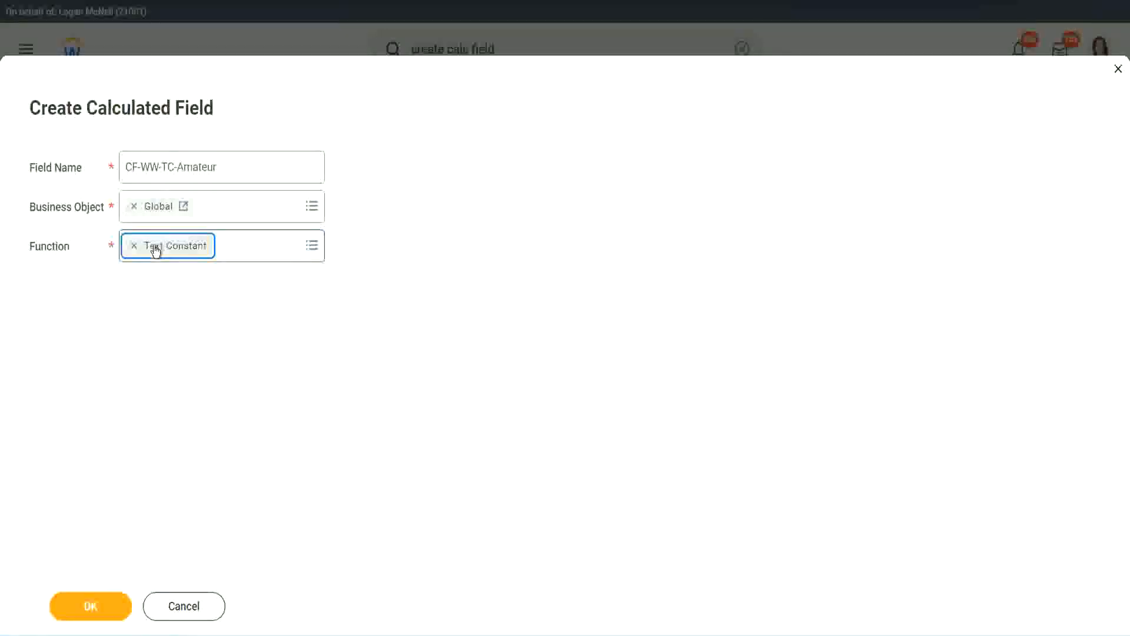
pyautogui.click(94, 614)
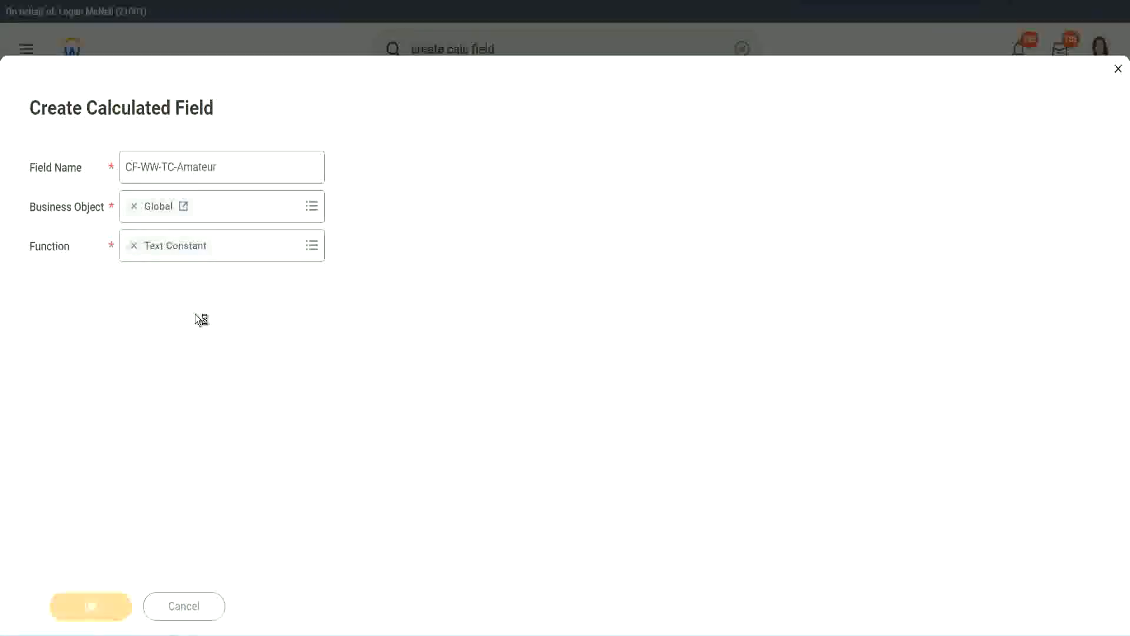
# Set the text constant to Amateur and save the calculated field
pyautogui.click(188, 334)
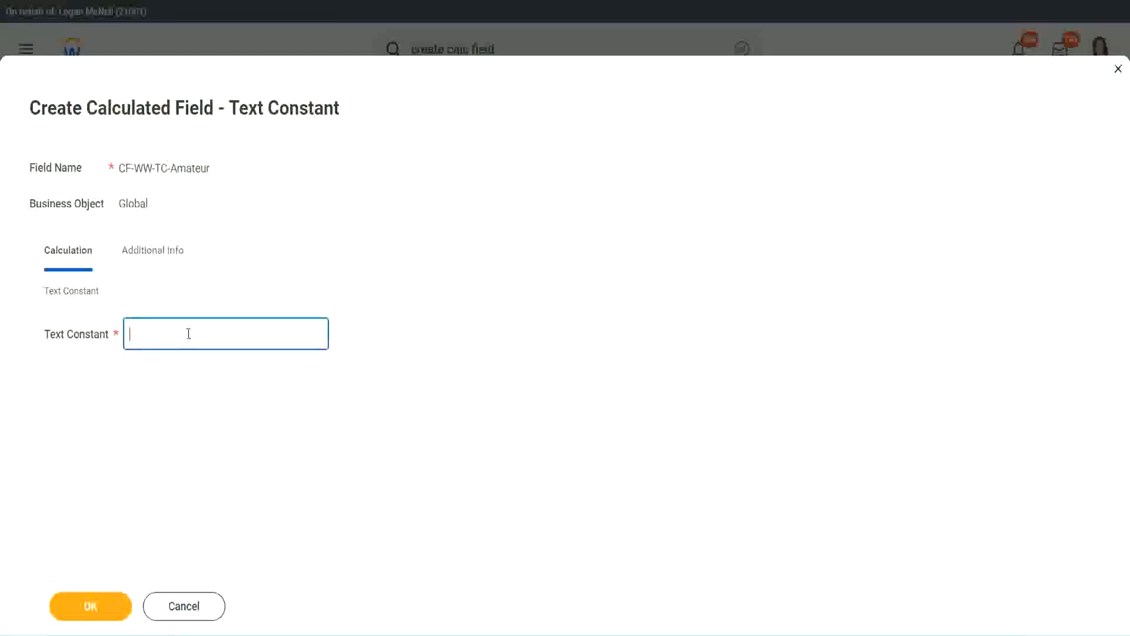
pyautogui.write('Amateur')
pyautogui.click(91, 606)
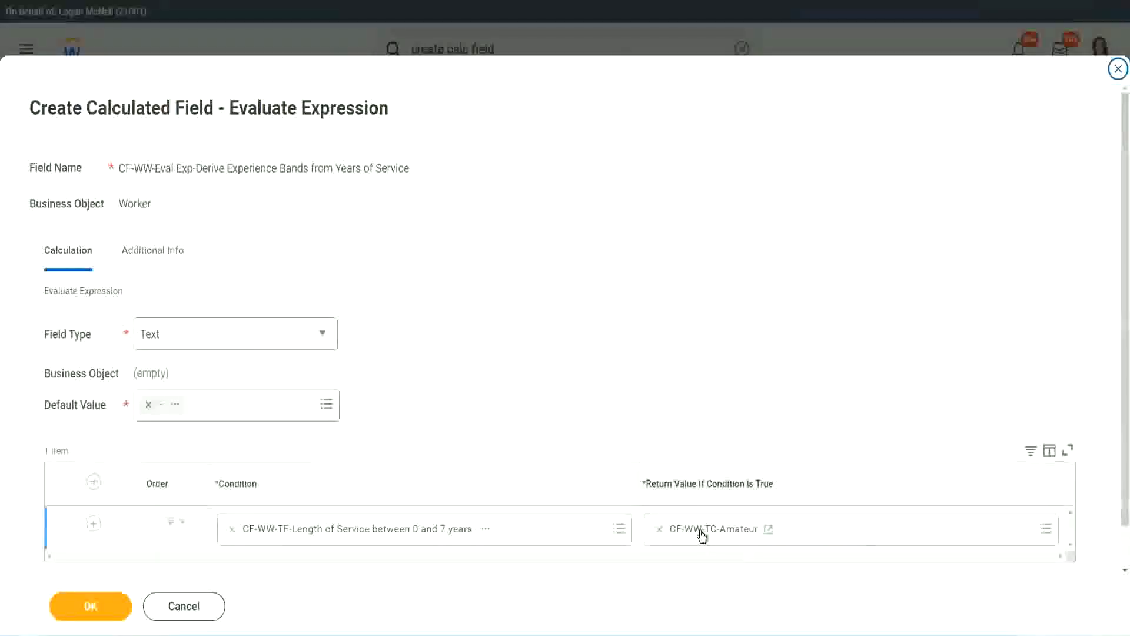
# Copy the text of the first row's return value and add three empty condition rows below it
pyautogui.rightClick(701, 531)
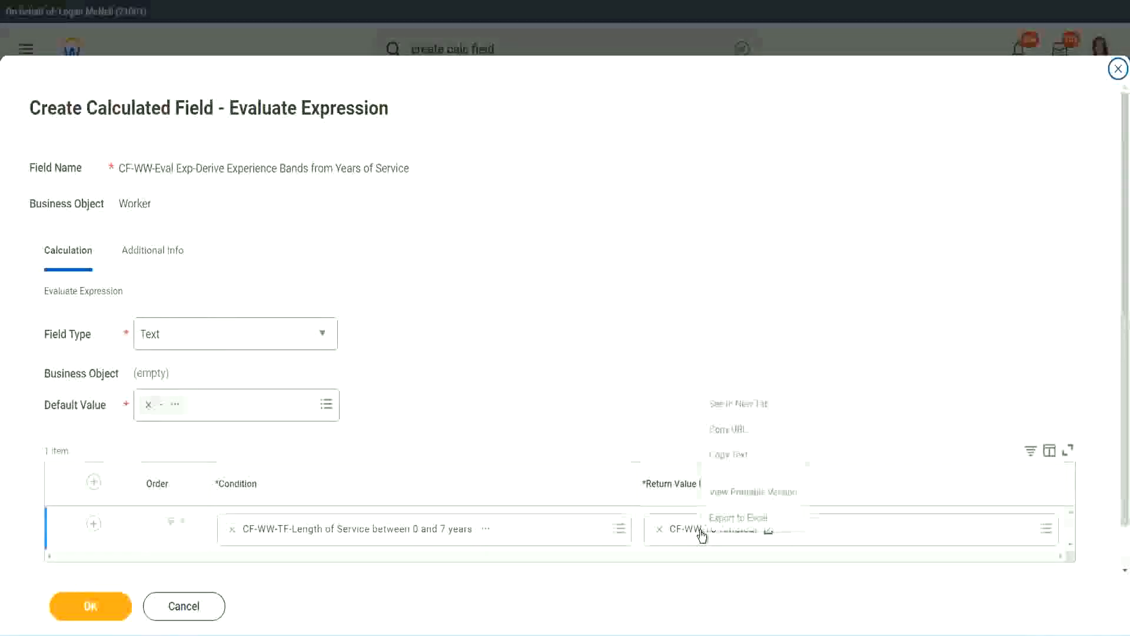
pyautogui.click(740, 457)
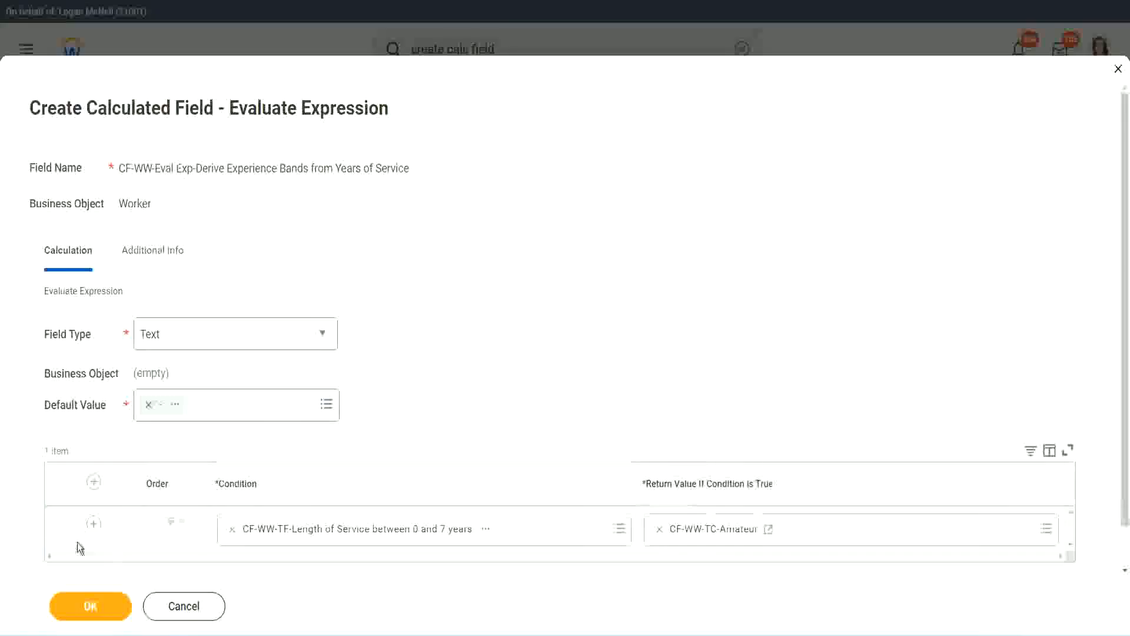
pyautogui.click(91, 526)
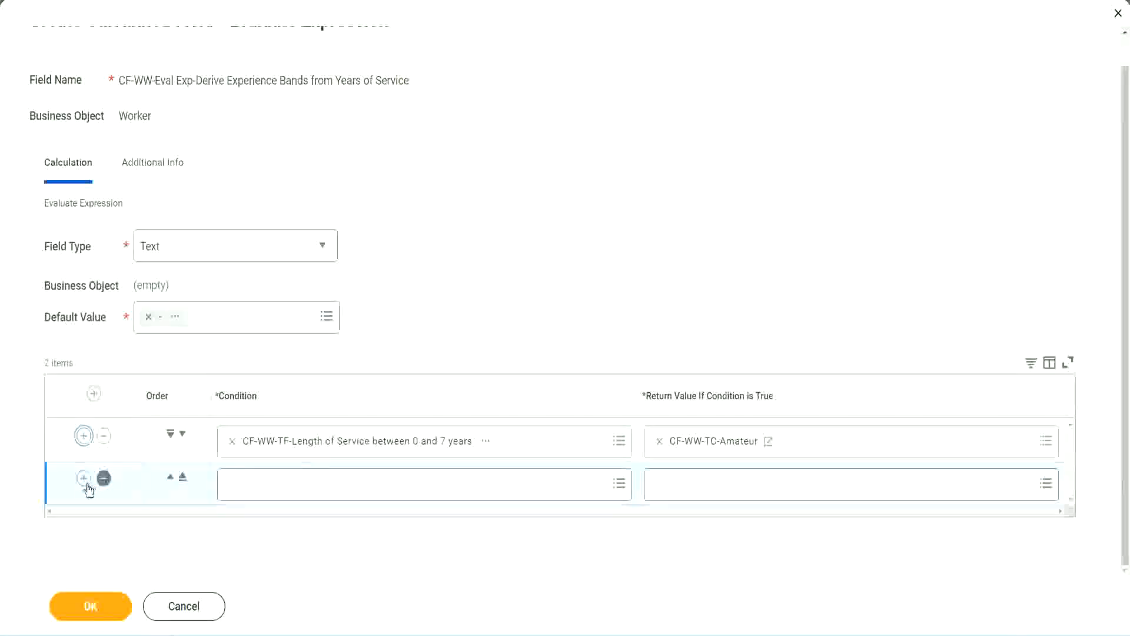
pyautogui.click(84, 480)
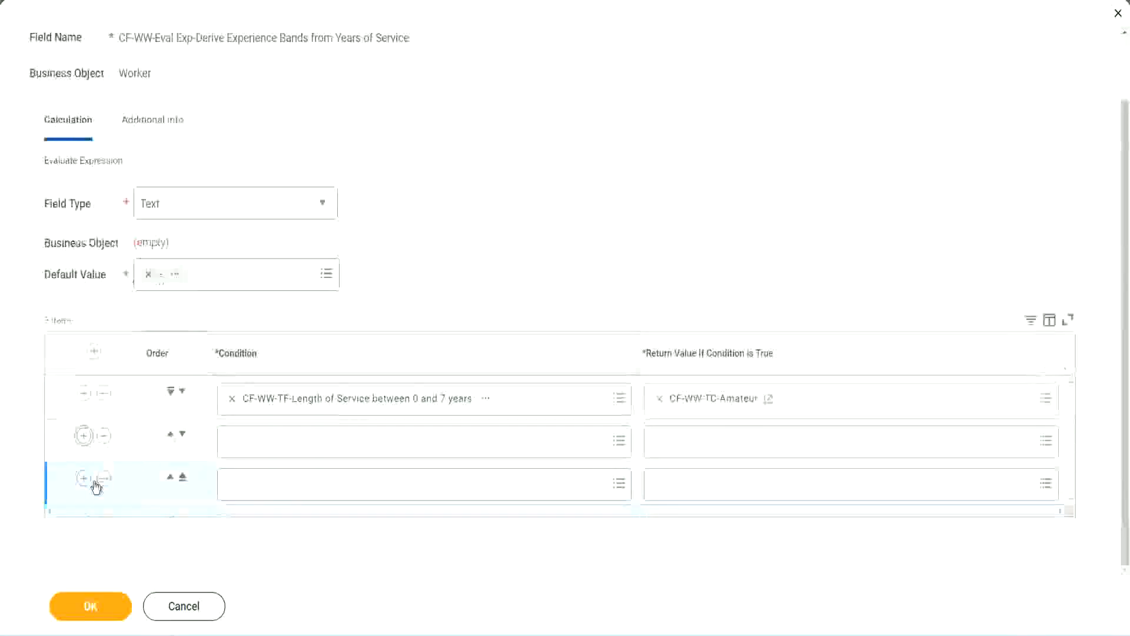
# Set the second row's condition to CF-WW-TF-Length of Service between 8 and 15 years
pyautogui.click(278, 442)
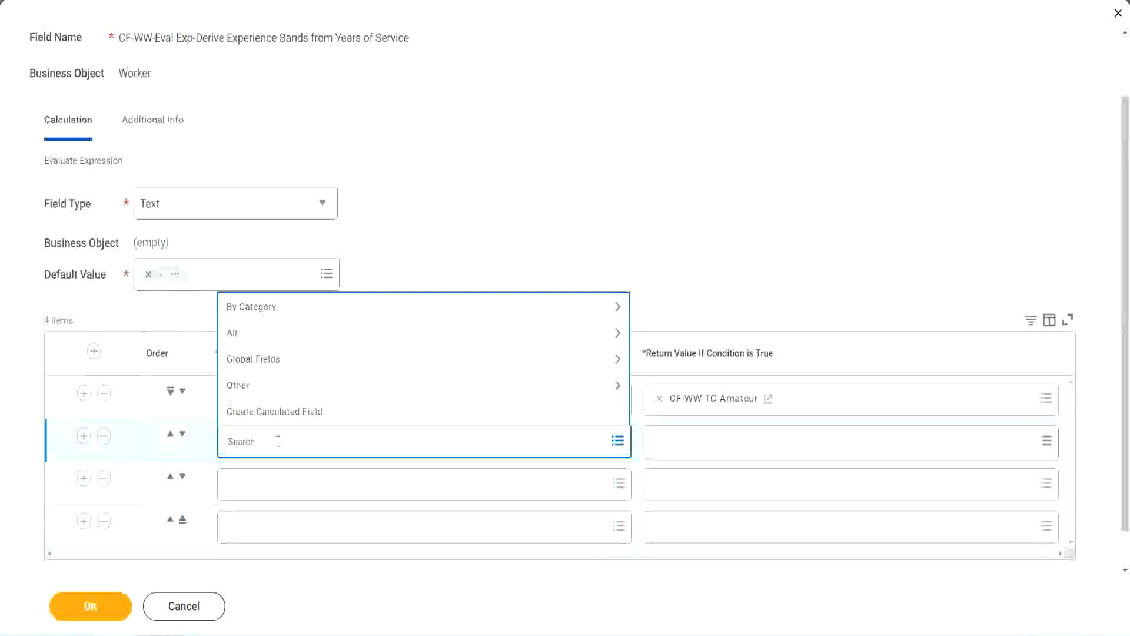
pyautogui.write('cf-ww')
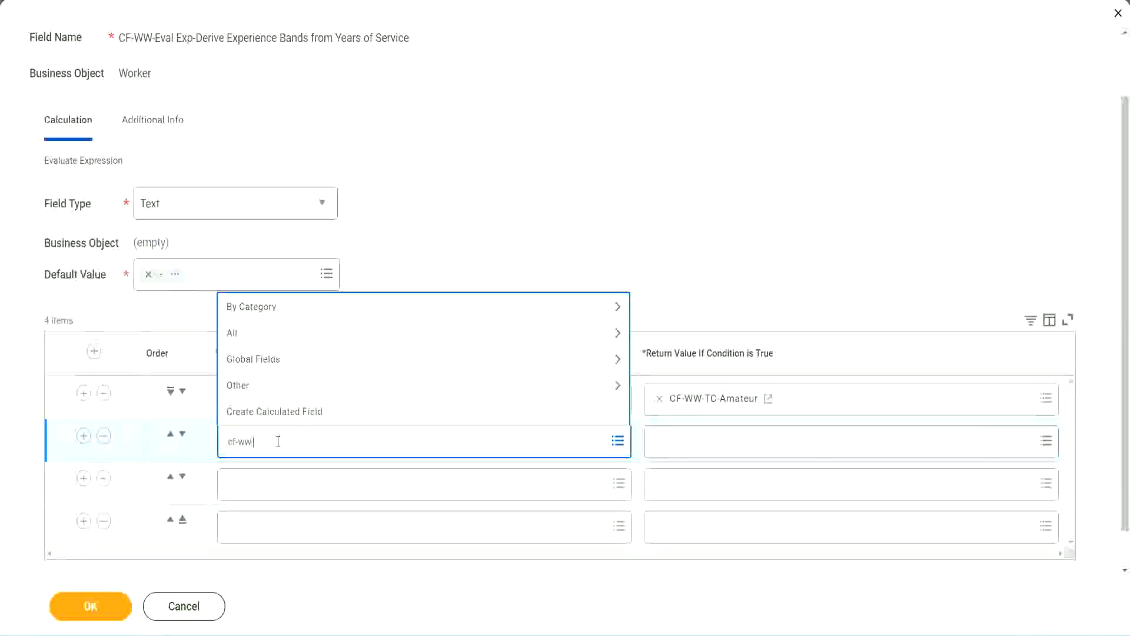
pyautogui.write('-tc')
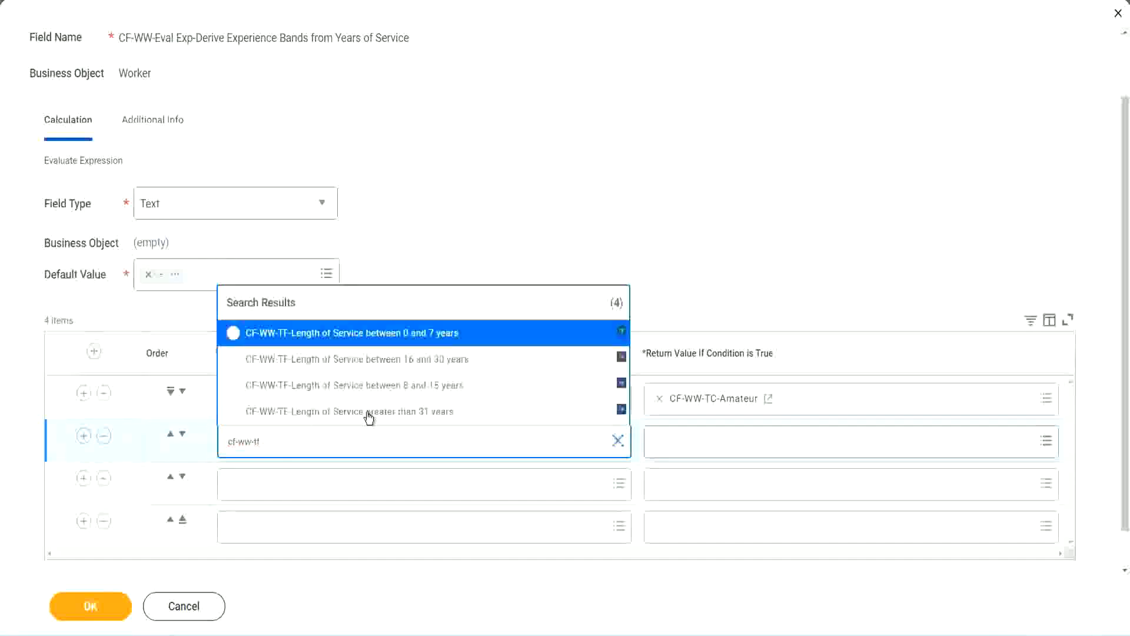
pyautogui.click(436, 386)
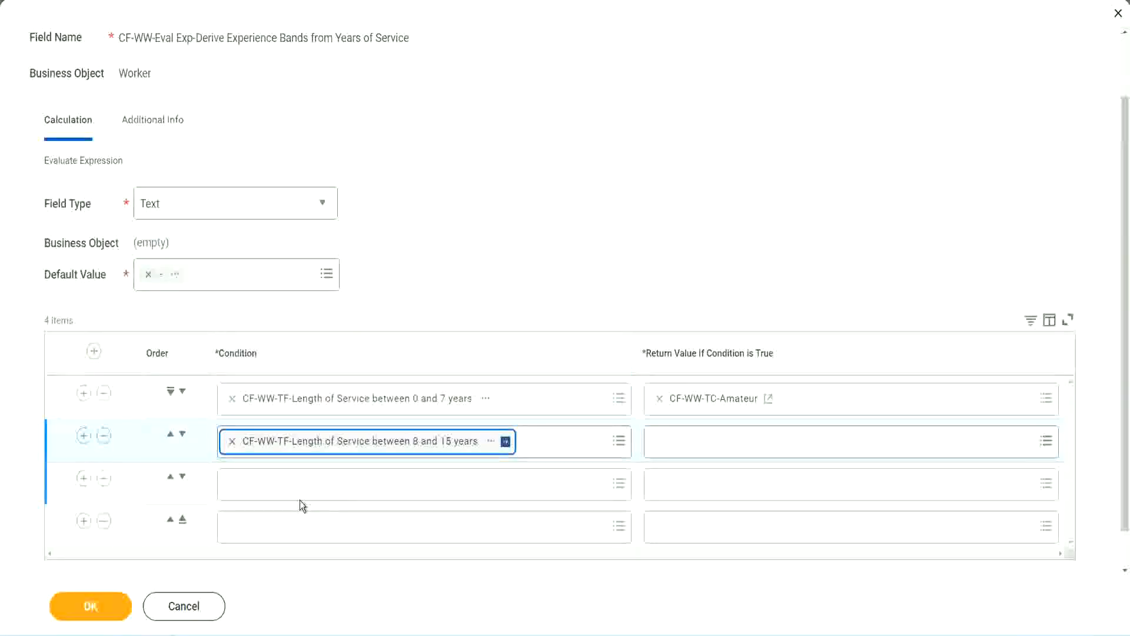
# Set the third row's condition to CF-WW-TF-Length of Service between 16 and 30 years
pyautogui.click(285, 483)
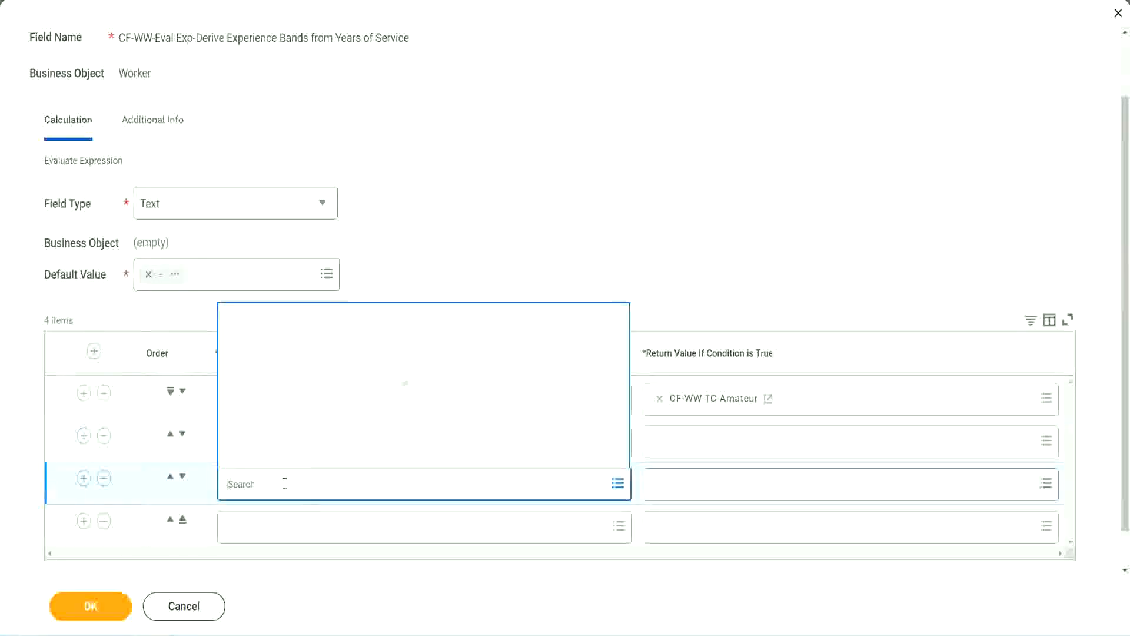
pyautogui.write('cf-ww-tf')
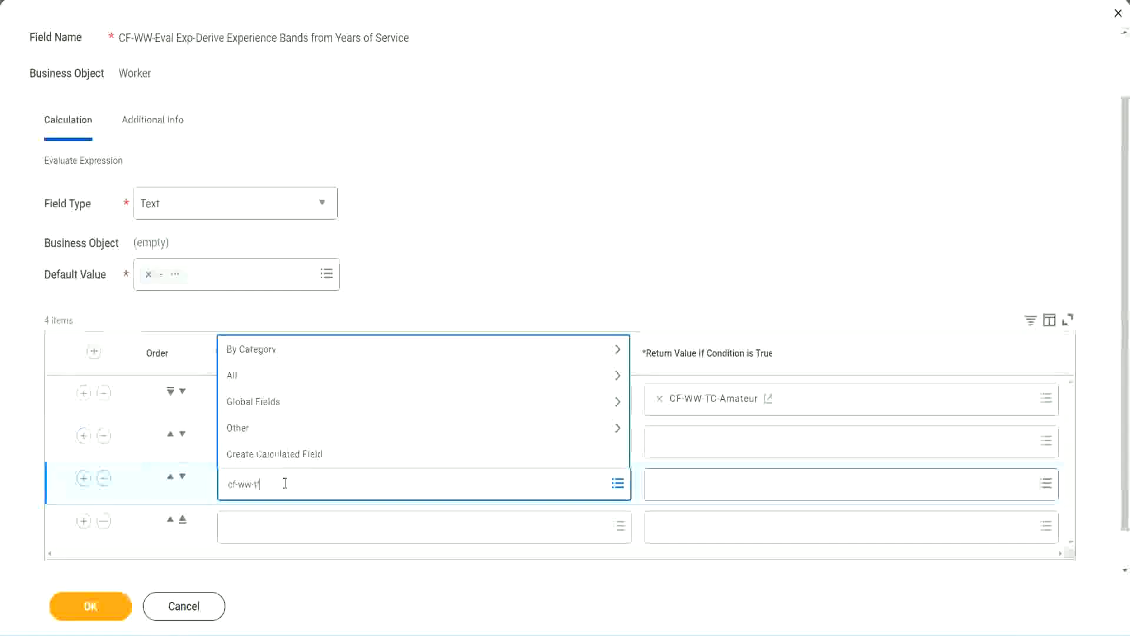
pyautogui.press('Return')
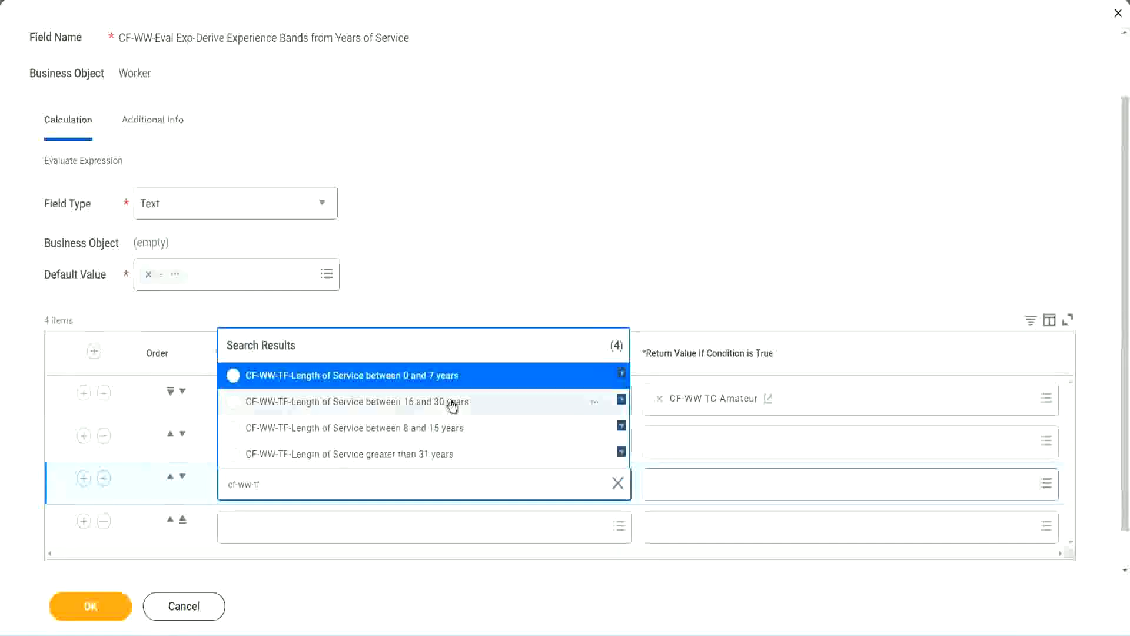
pyautogui.click(453, 406)
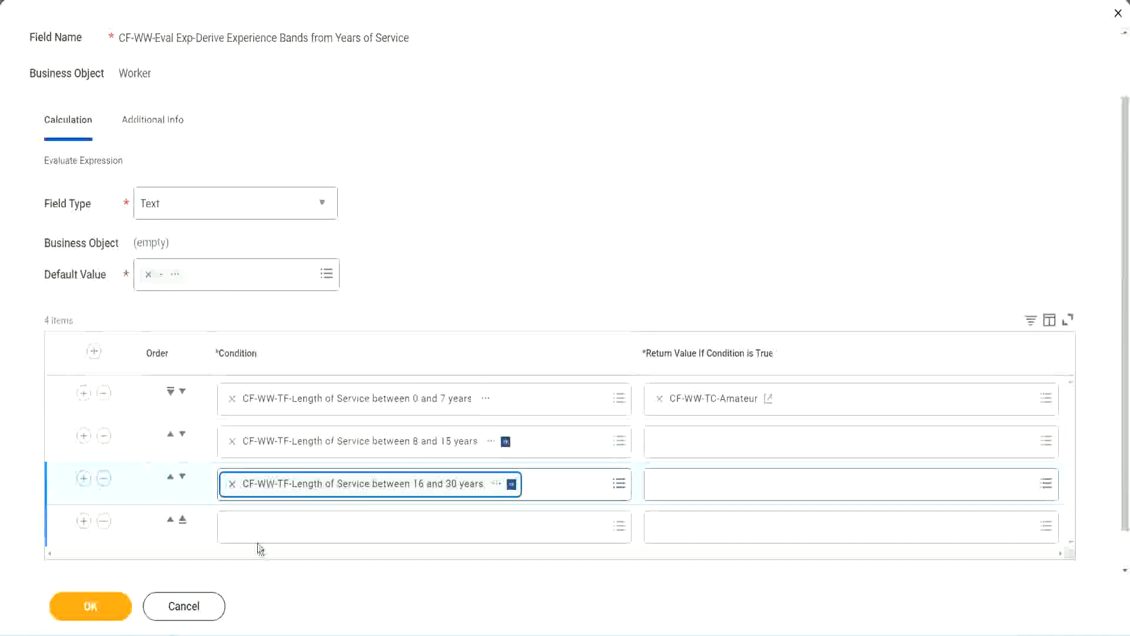
# Set the fourth row's condition to CF-WW-TF-Length of Service greater than 31 years
pyautogui.click(267, 529)
pyautogui.write('c')
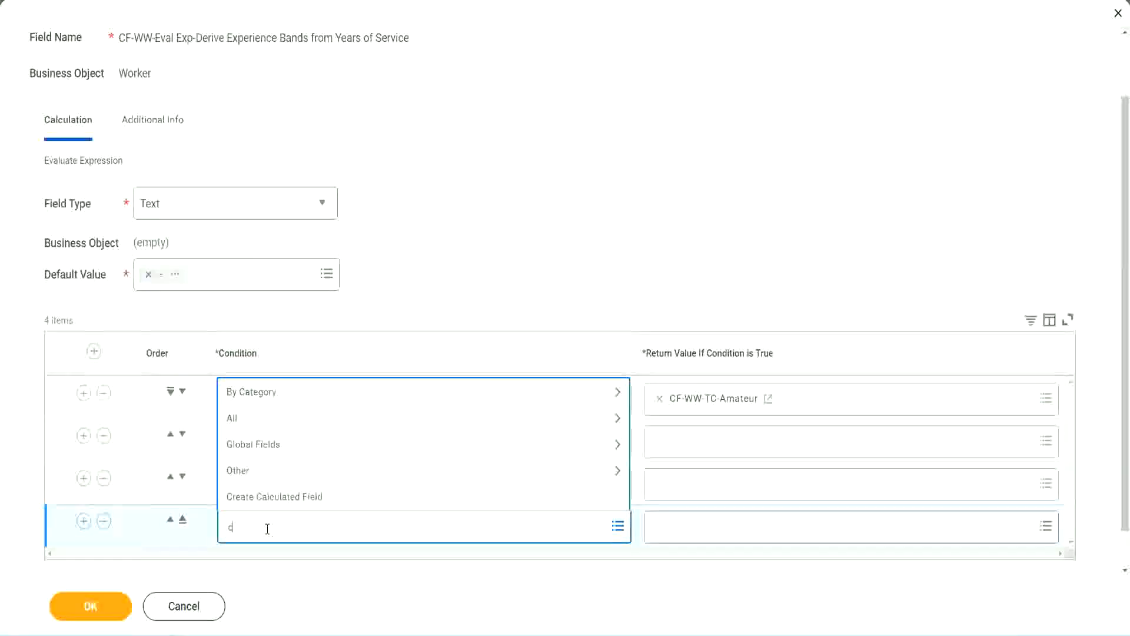
pyautogui.write('f-ww')
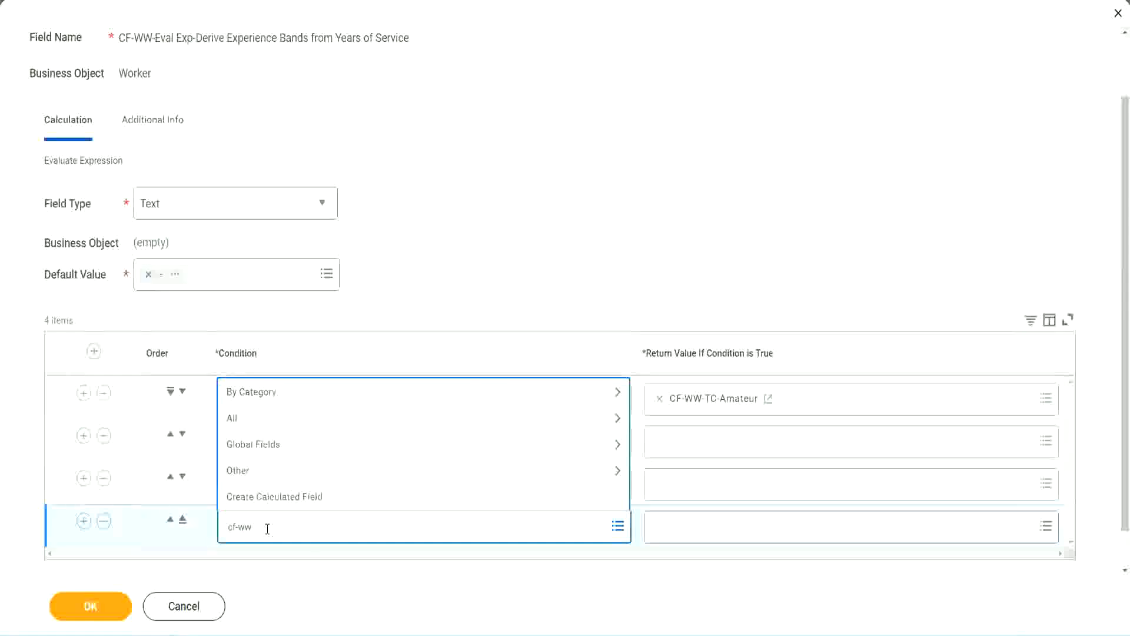
pyautogui.write(' tf 31')
pyautogui.press('Return')
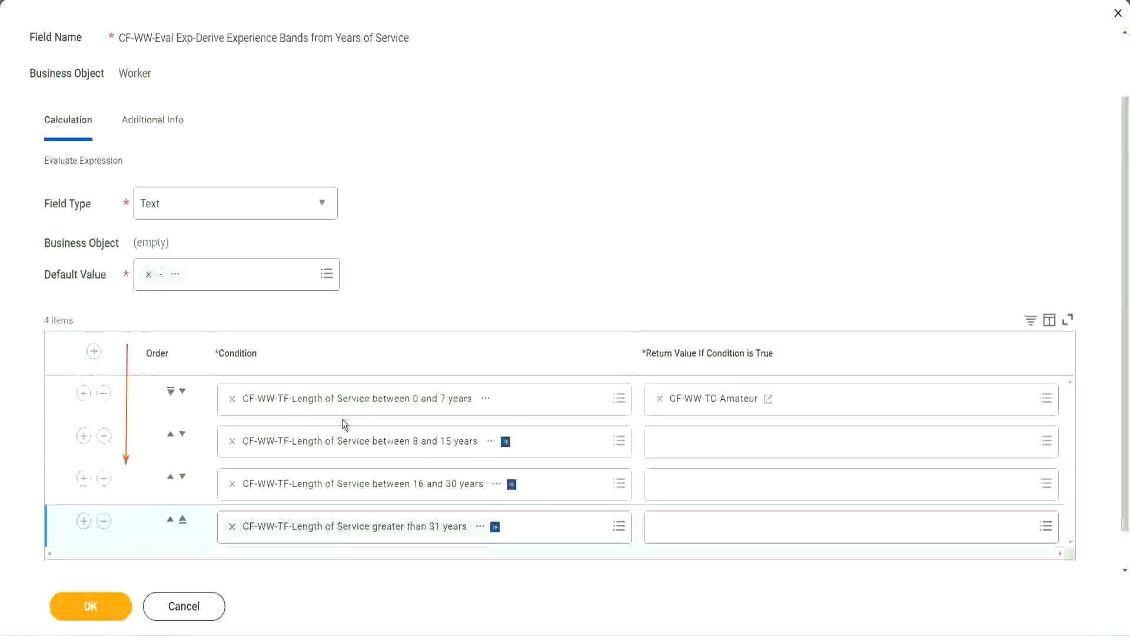
# Try reordering the condition rows by moving the 8 to 15 years row above and below the 0 to 7 years row
pyautogui.click(170, 436)
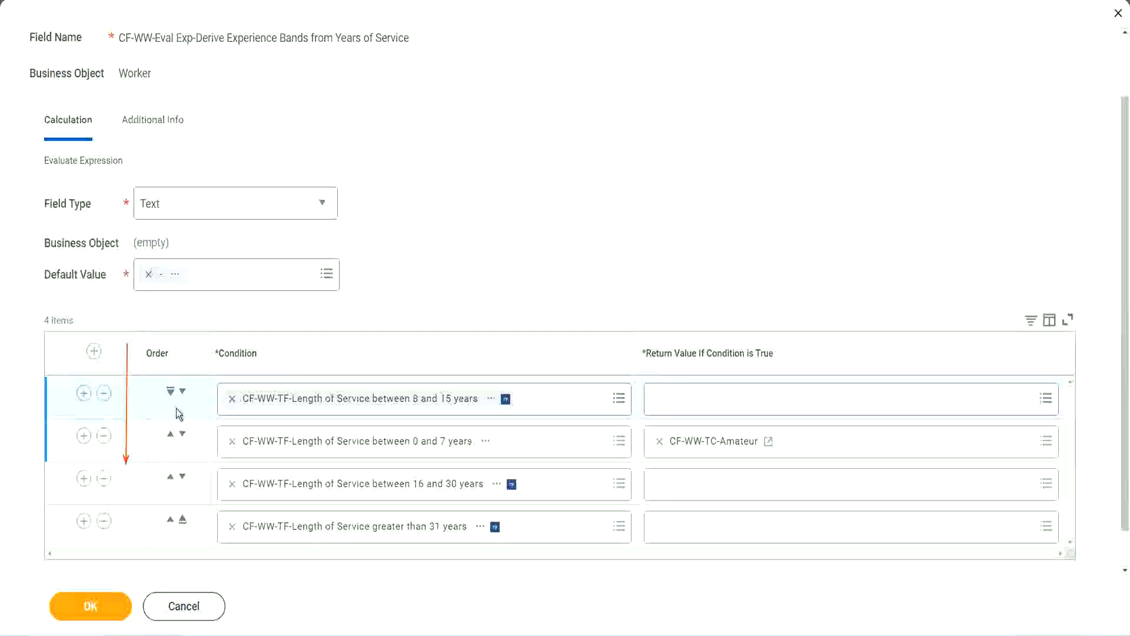
pyautogui.click(182, 392)
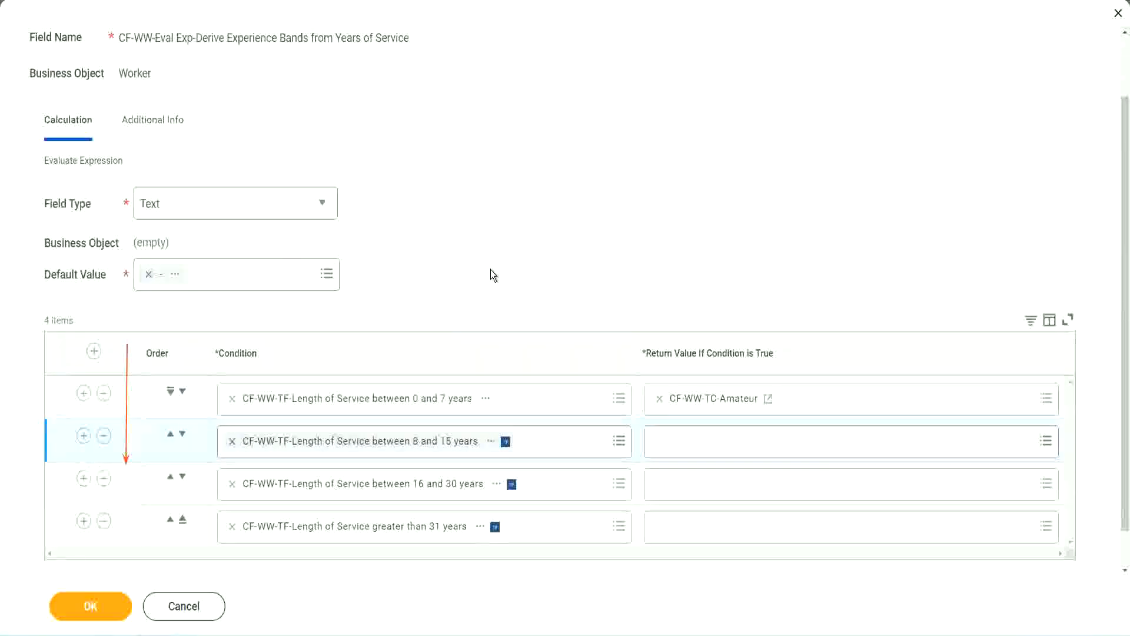
pyautogui.click(169, 436)
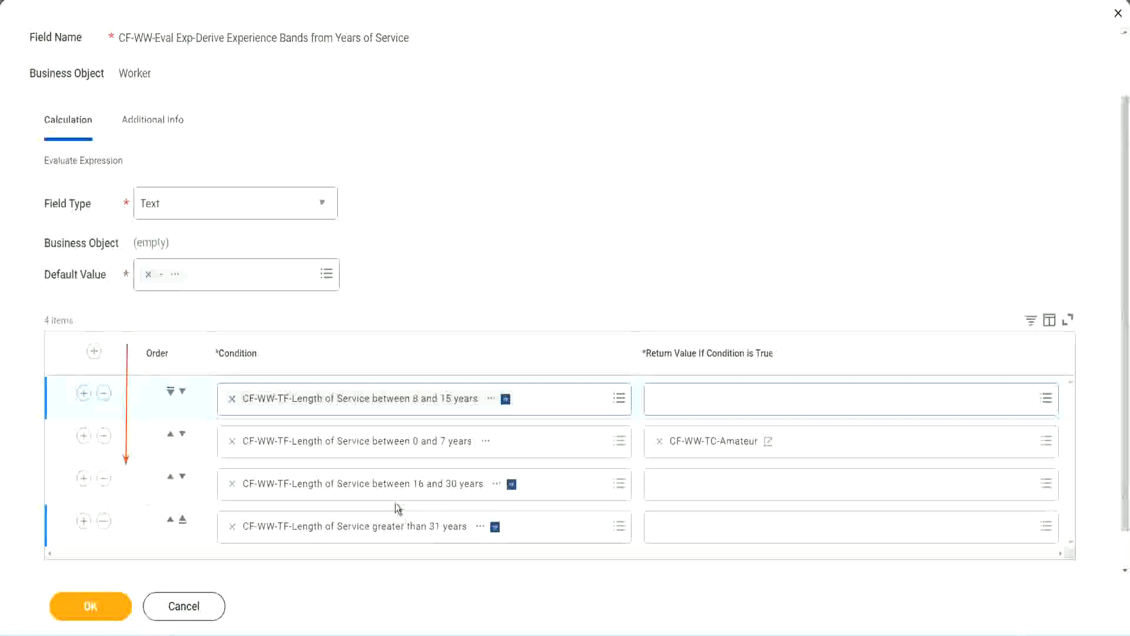
# Copy the text of the Amateur return value and start a new calculated field for the 8 to 15 years row's return value
pyautogui.rightClick(716, 451)
pyautogui.click(700, 503)
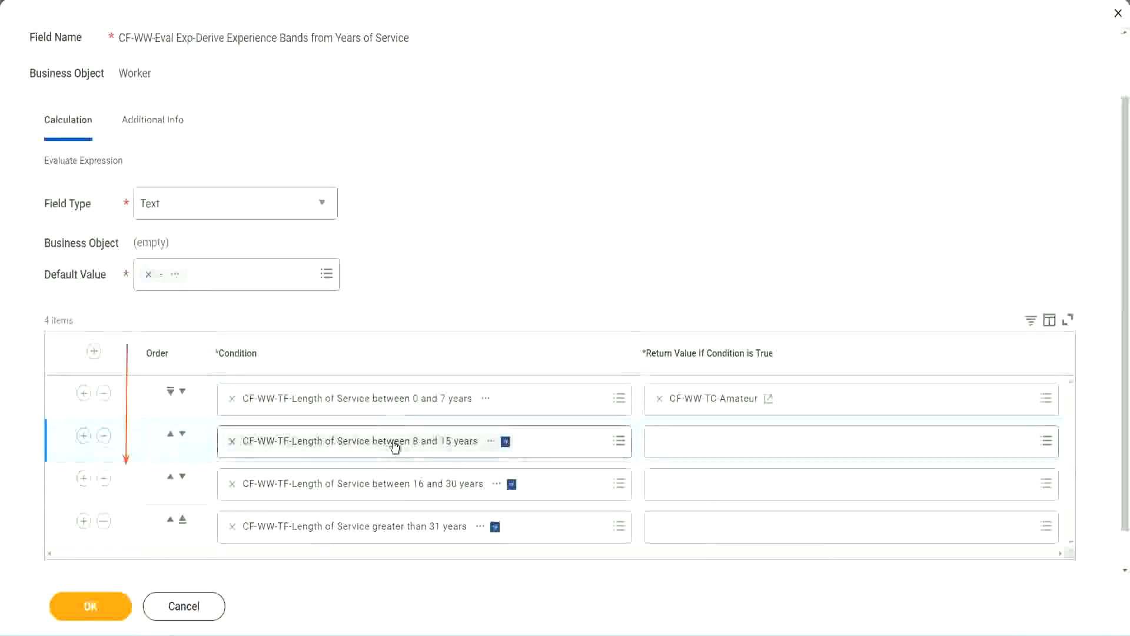
pyautogui.click(664, 443)
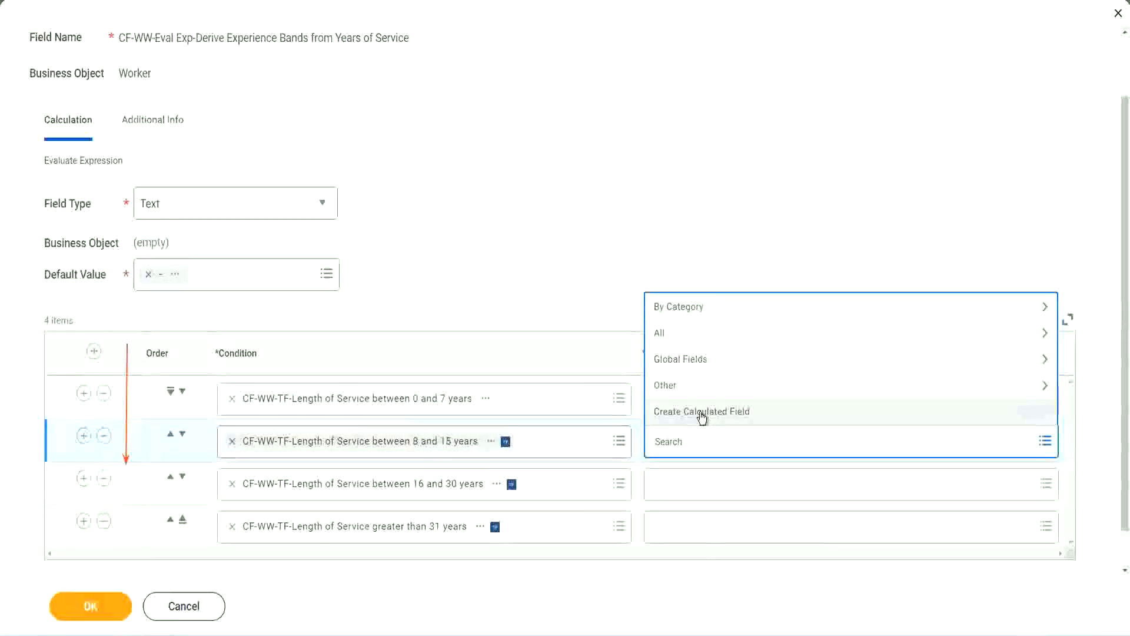
pyautogui.click(702, 417)
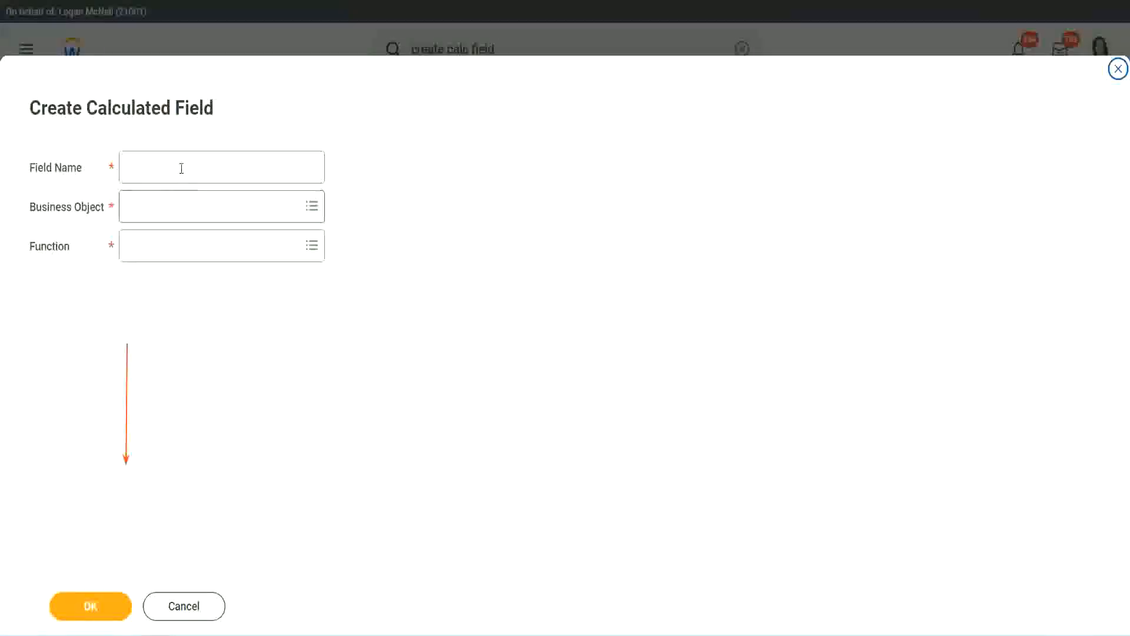
# Name the new calculated field CF-WW-TC-Experienced, with Global as business object and Text Constant as function
pyautogui.click(180, 168)
pyautogui.write('CF-WW-TC-Amateur')
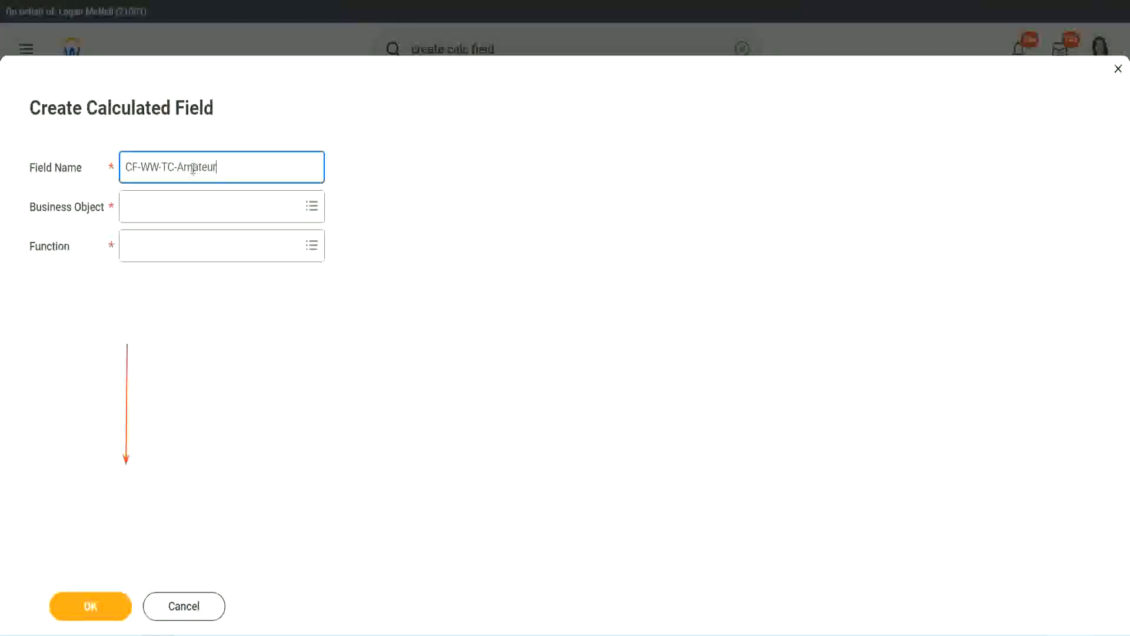
pyautogui.doubleClick(193, 168)
pyautogui.write('Experien')
pyautogui.write('ced')
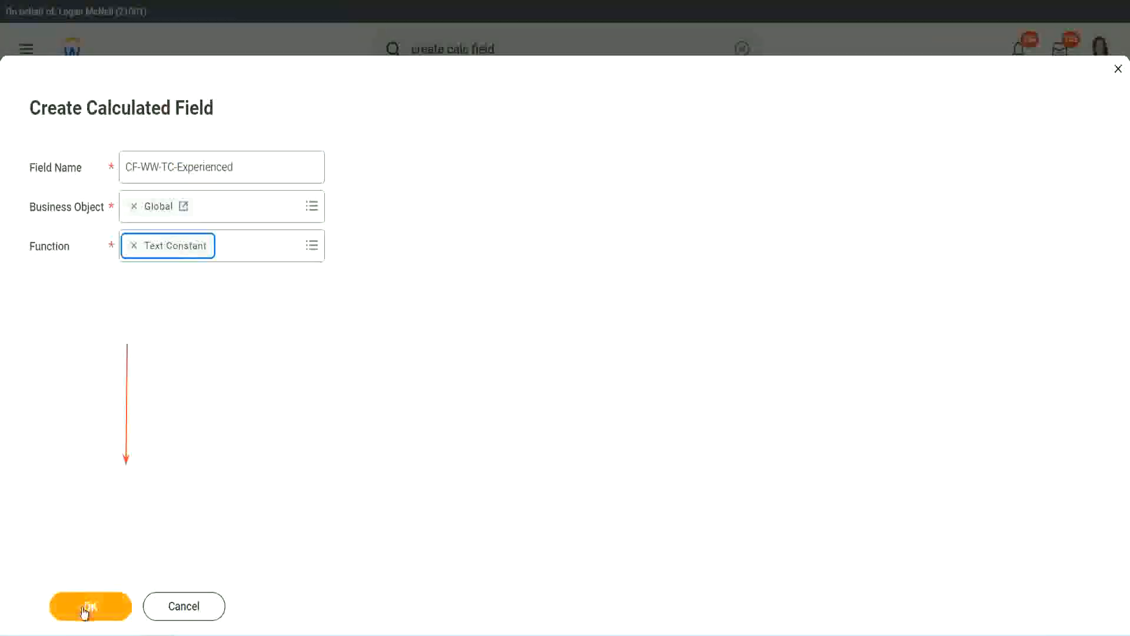
# Continue to the calculation details, set the text constant to Experienced and save the calculated field
pyautogui.click(89, 607)
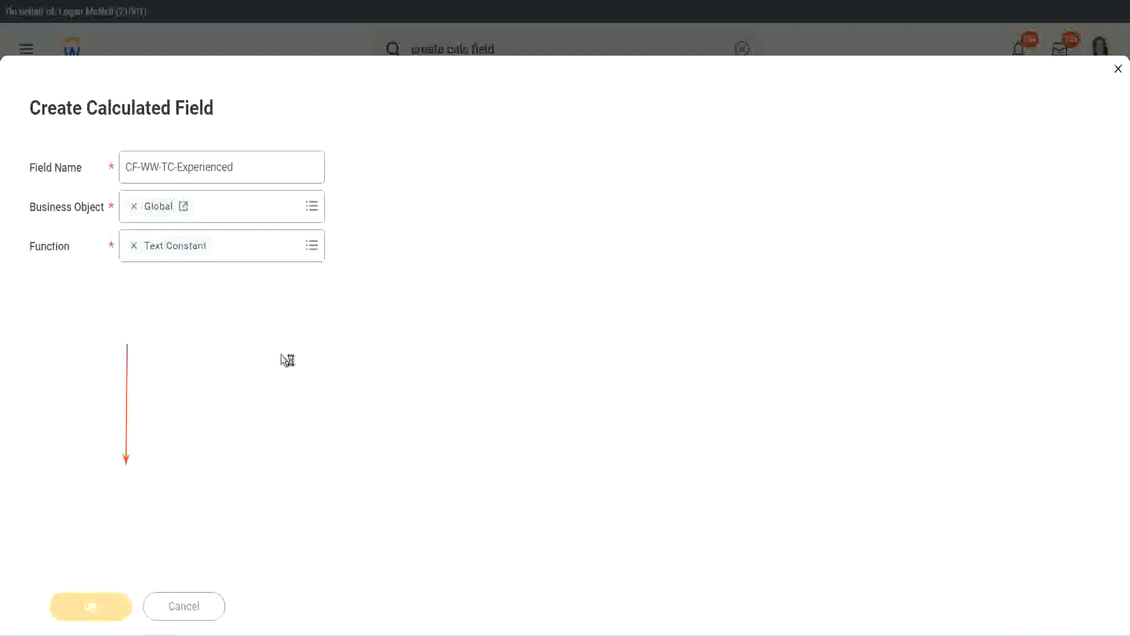
pyautogui.click(172, 333)
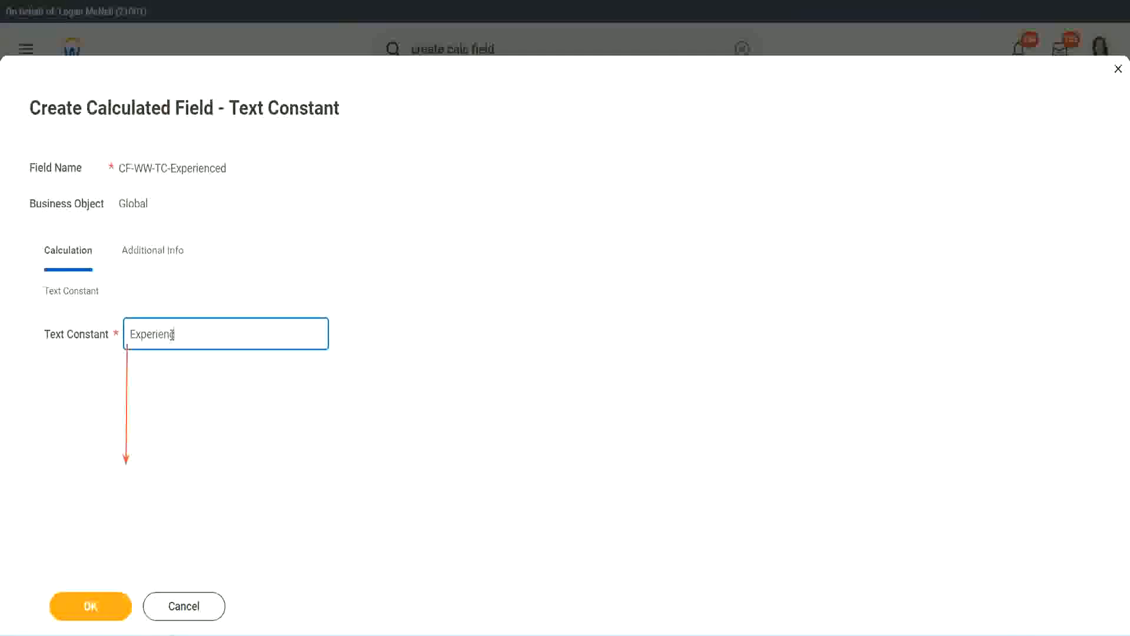
pyautogui.click(92, 606)
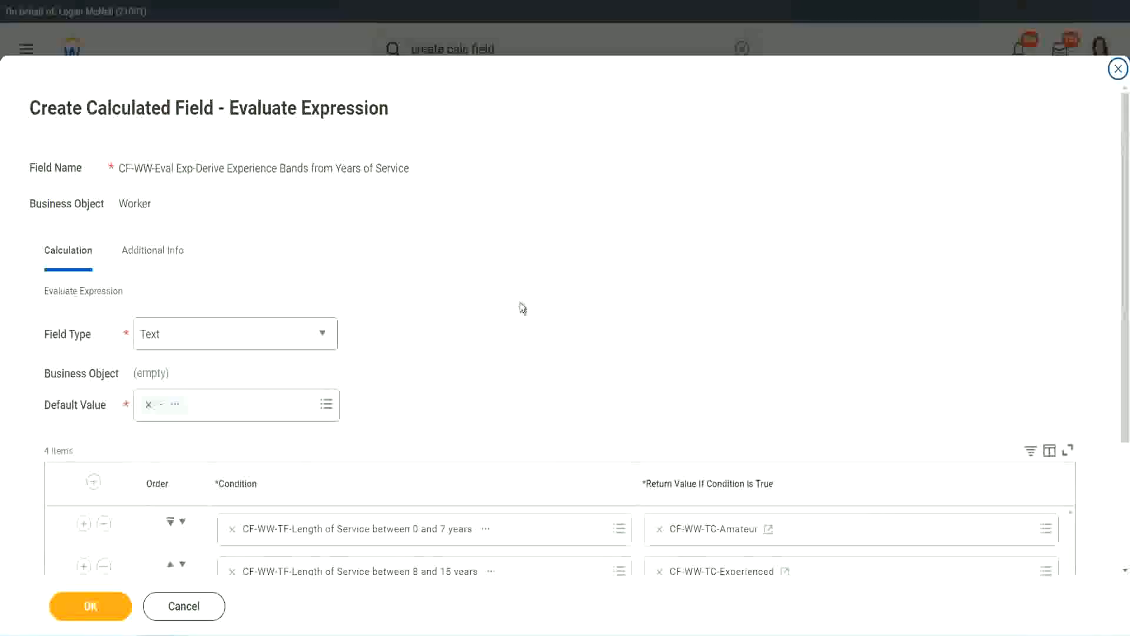
# Start a calculated field named CF-WW-TC-Amateur for the 16 to 30 years row's return value, with Global as business object
pyautogui.scroll(-2, 520, 302)
pyautogui.click(701, 445)
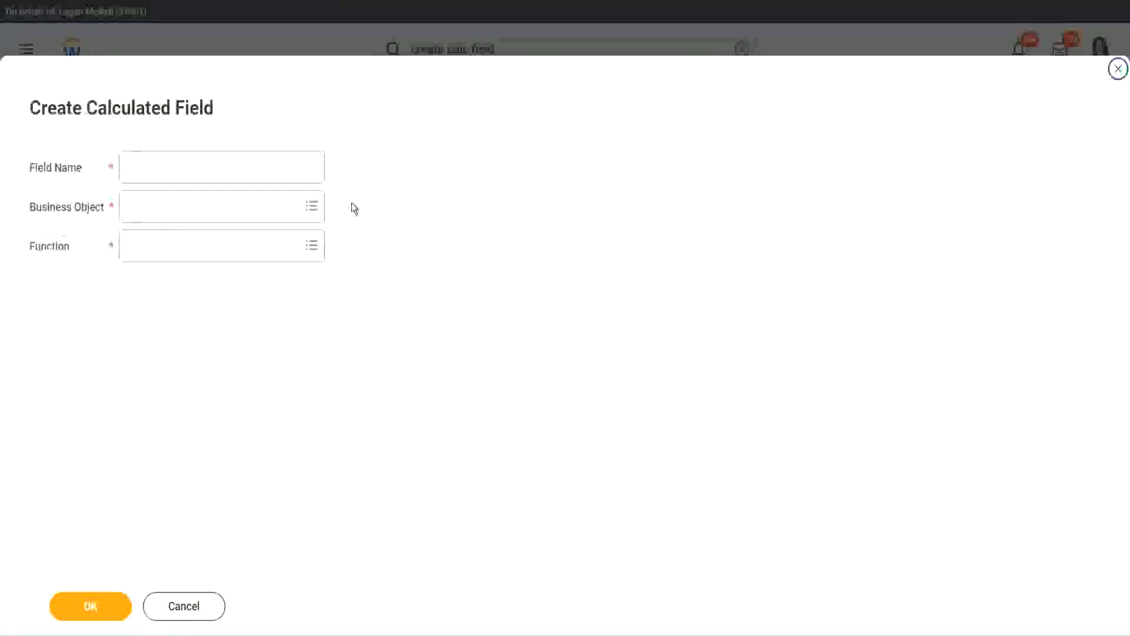
pyautogui.click(239, 167)
pyautogui.write('ZZ-WW TC Amount')
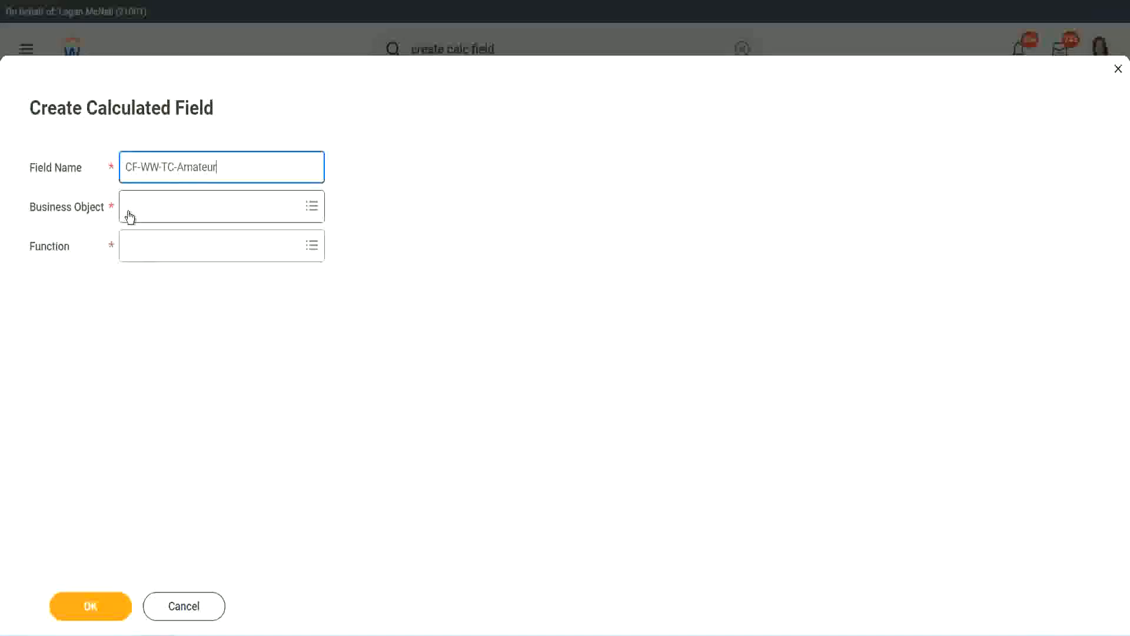
pyautogui.click(129, 207)
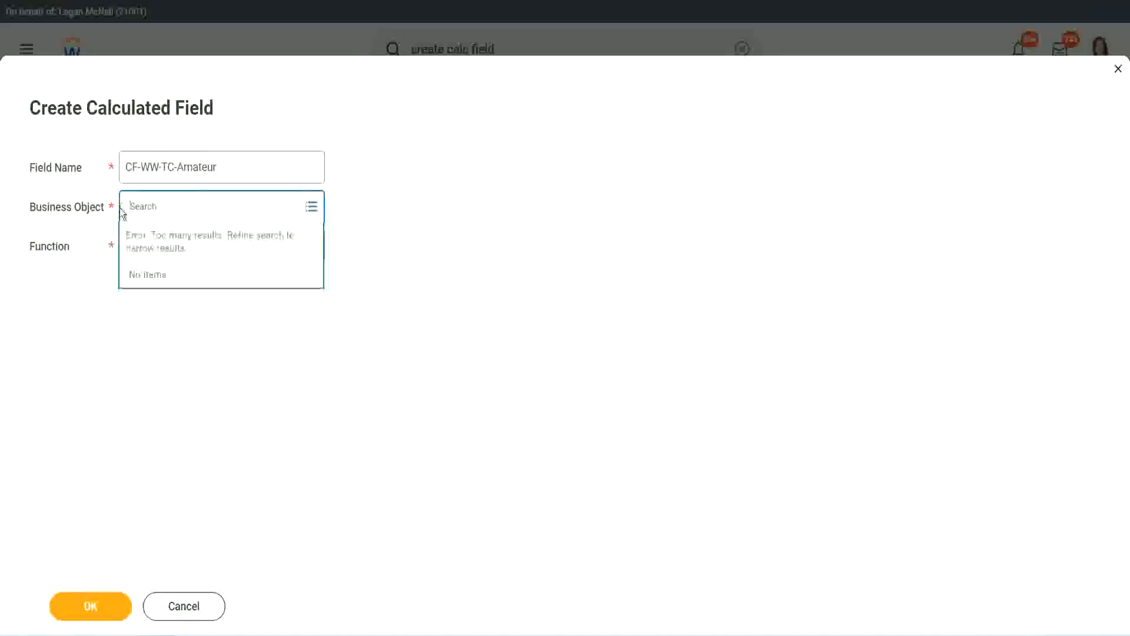
pyautogui.write('global')
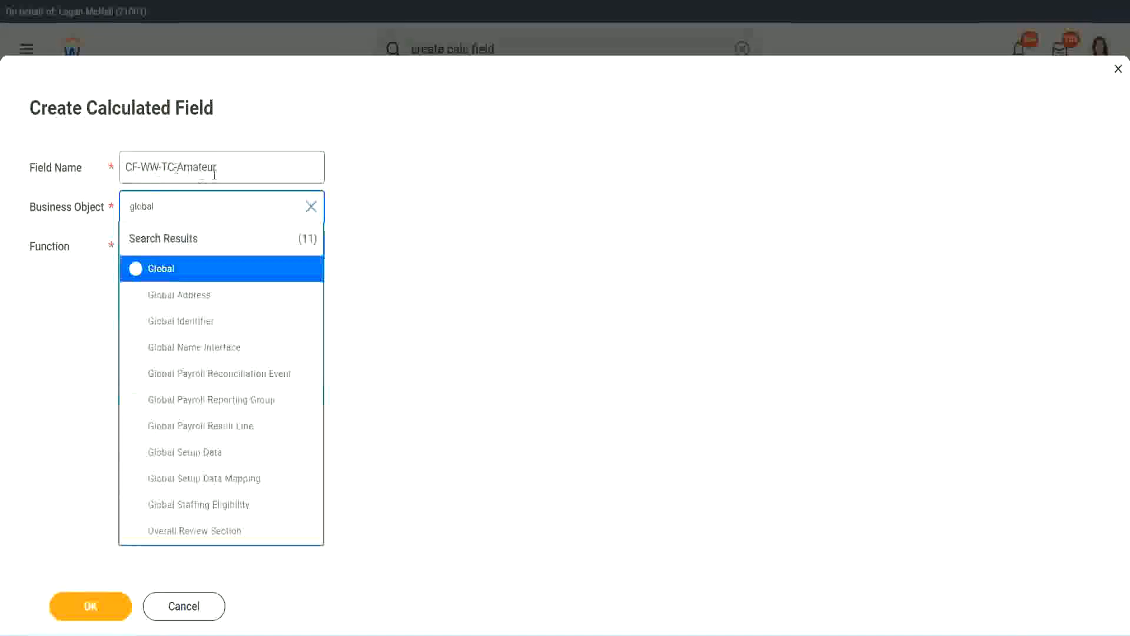
pyautogui.click(160, 271)
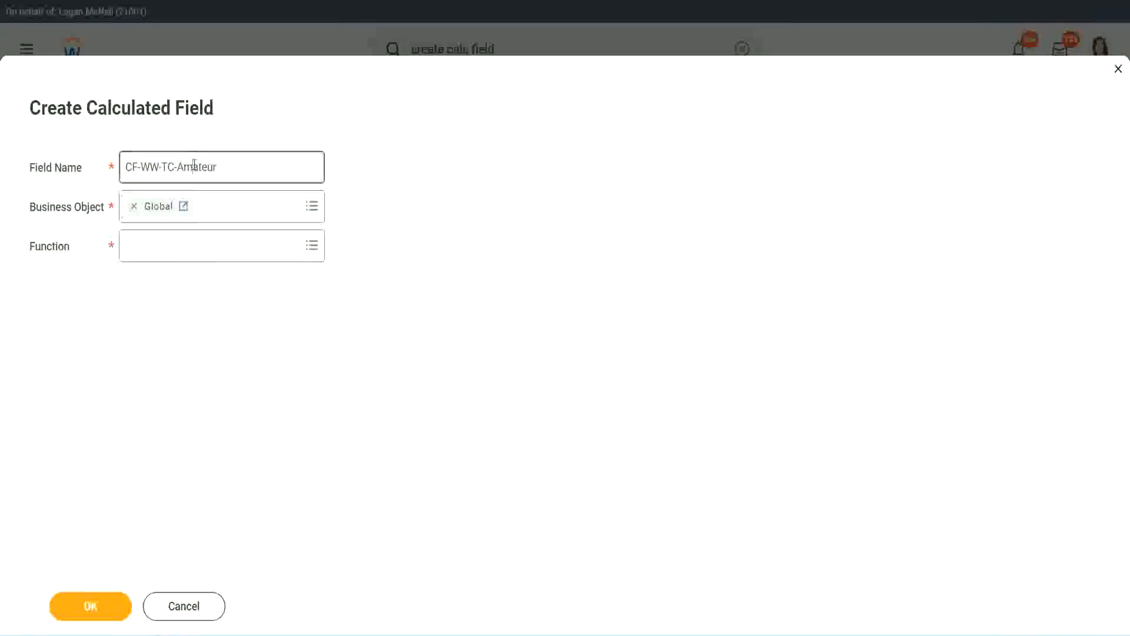
# Rename the new field CF-WW-TC-Senior, set its function to Text Constant and continue to its calculation details
pyautogui.doubleClick(207, 167)
pyautogui.write('Senio')
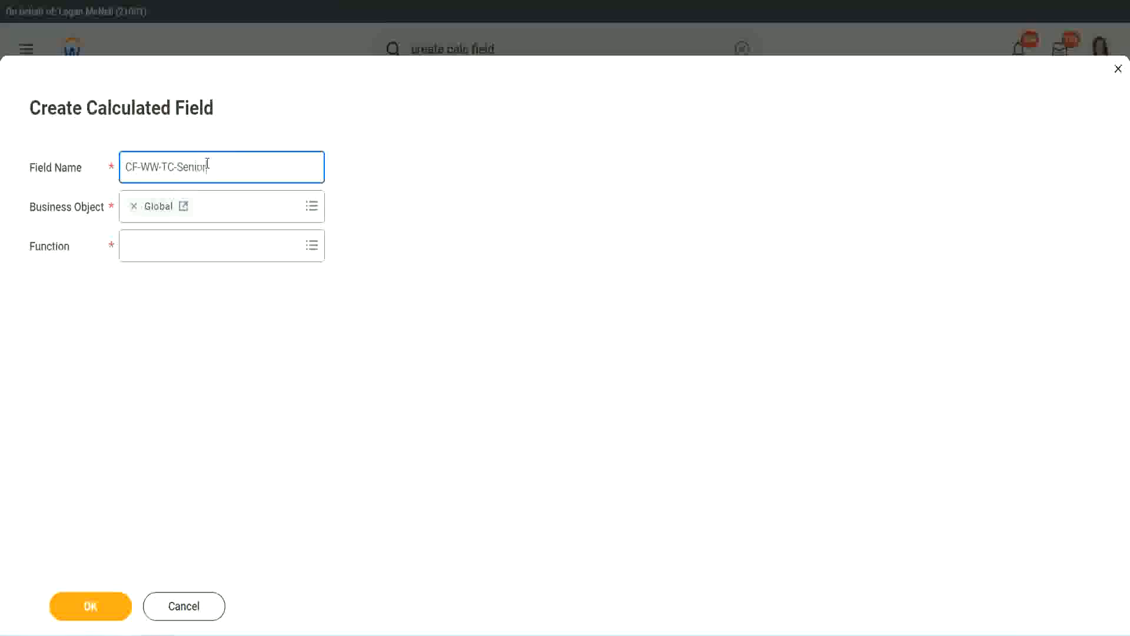
pyautogui.click(179, 253)
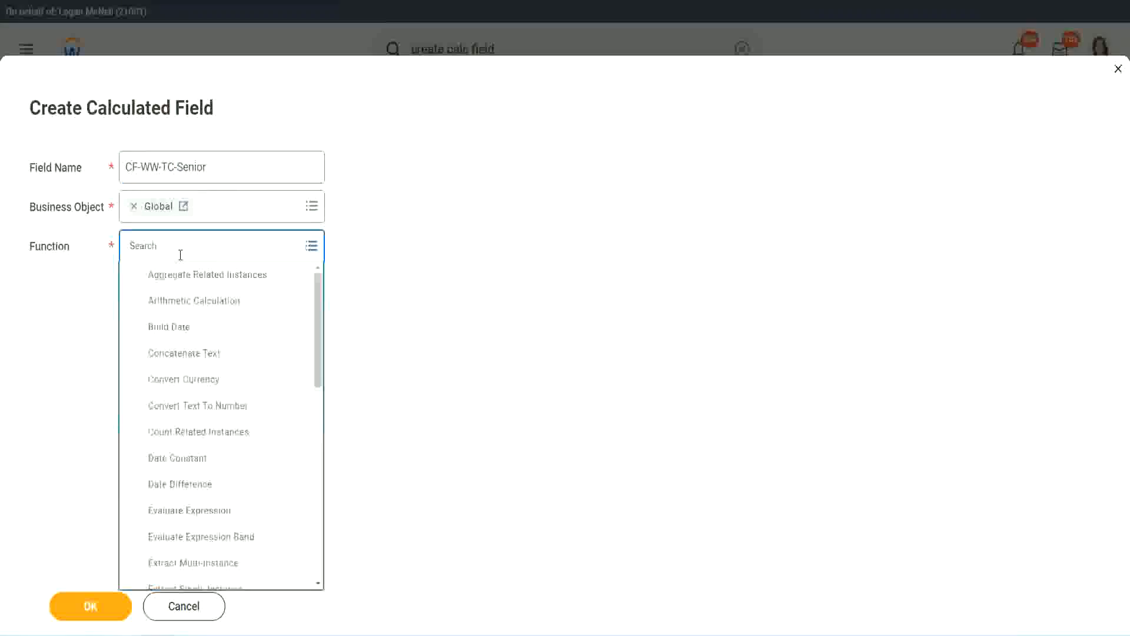
pyautogui.write('tc')
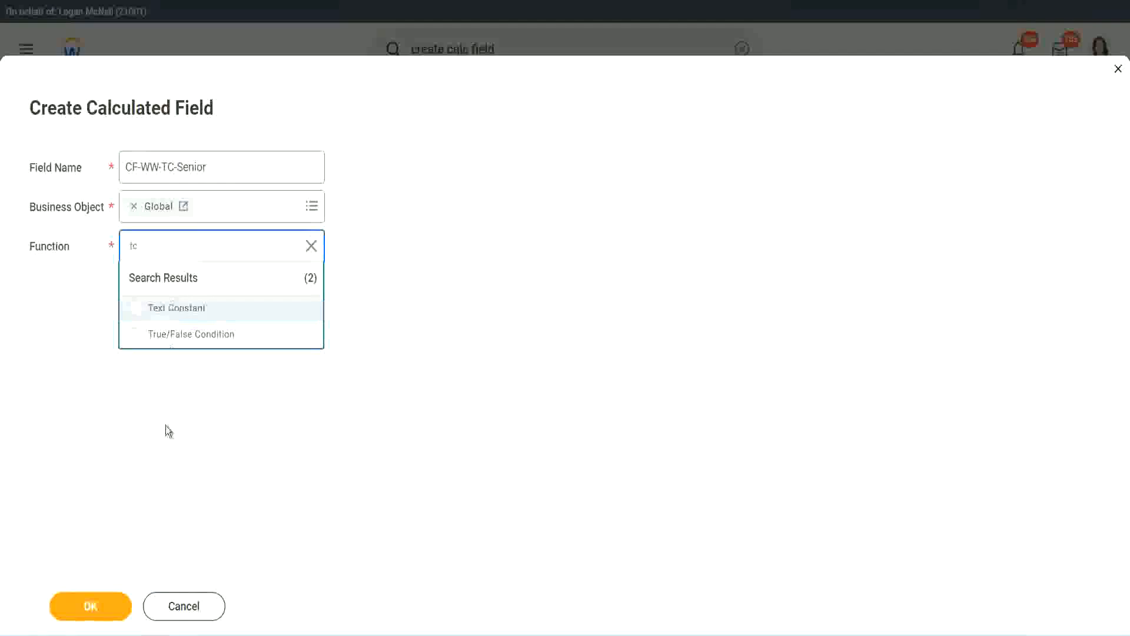
pyautogui.click(171, 307)
pyautogui.click(104, 614)
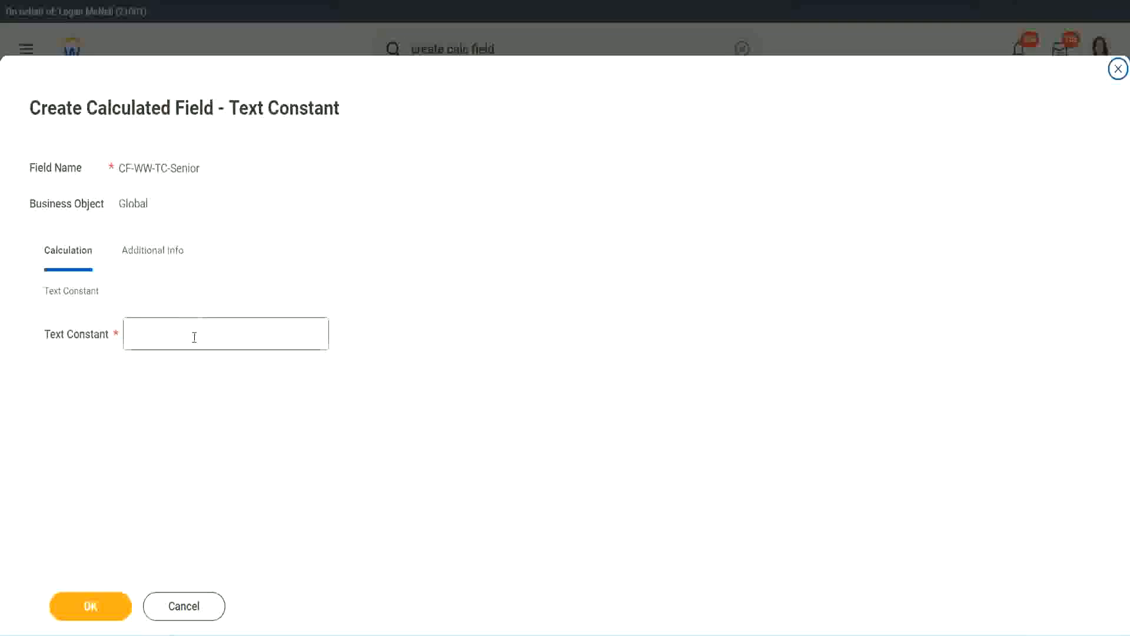
# Set the text constant to Senior and save the calculated field
pyautogui.click(194, 337)
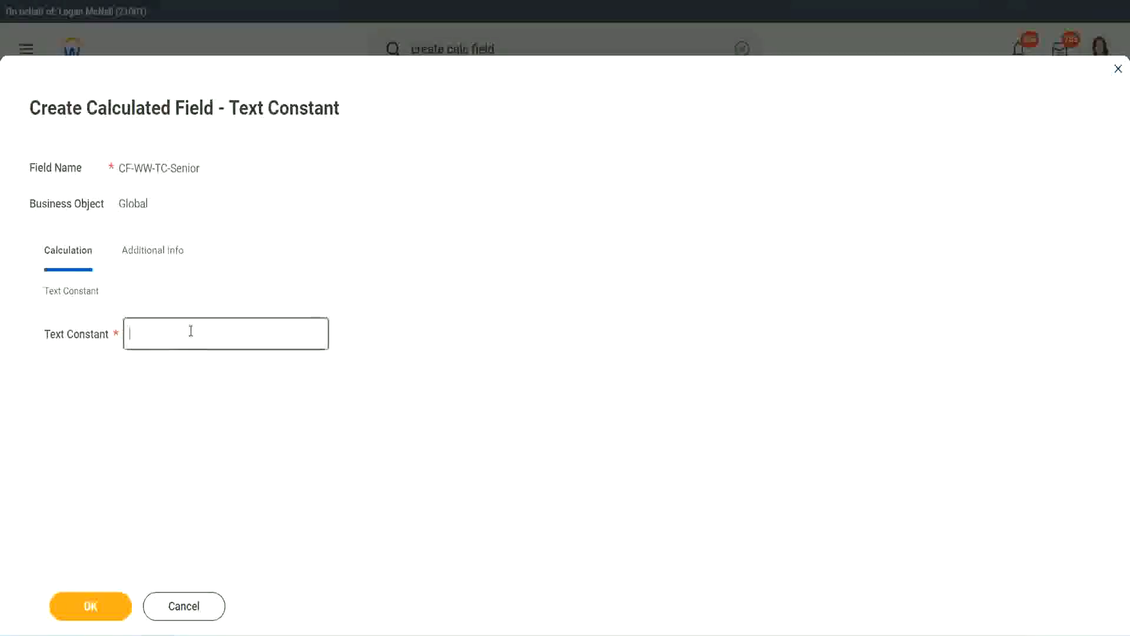
pyautogui.write('Senior')
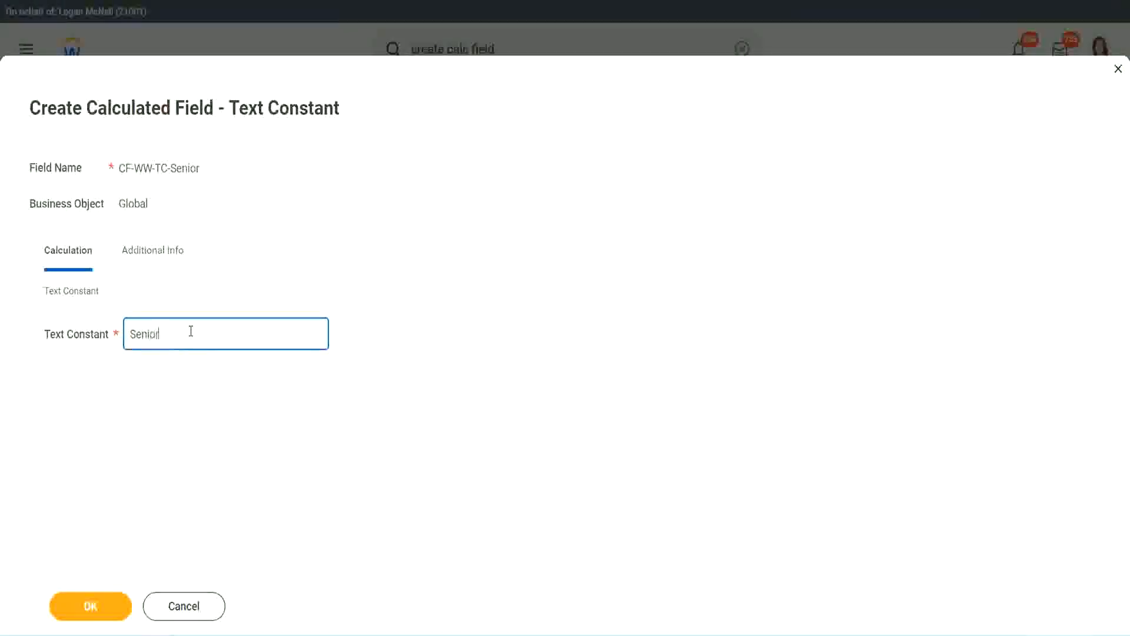
pyautogui.click(112, 615)
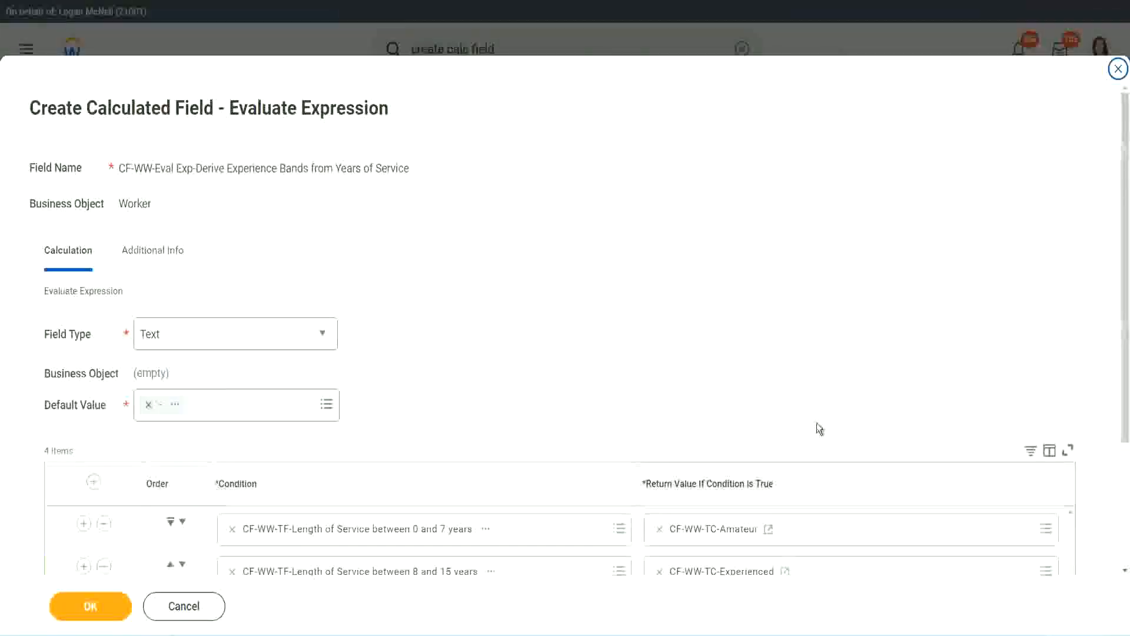
pyautogui.scroll(-3, 817, 423)
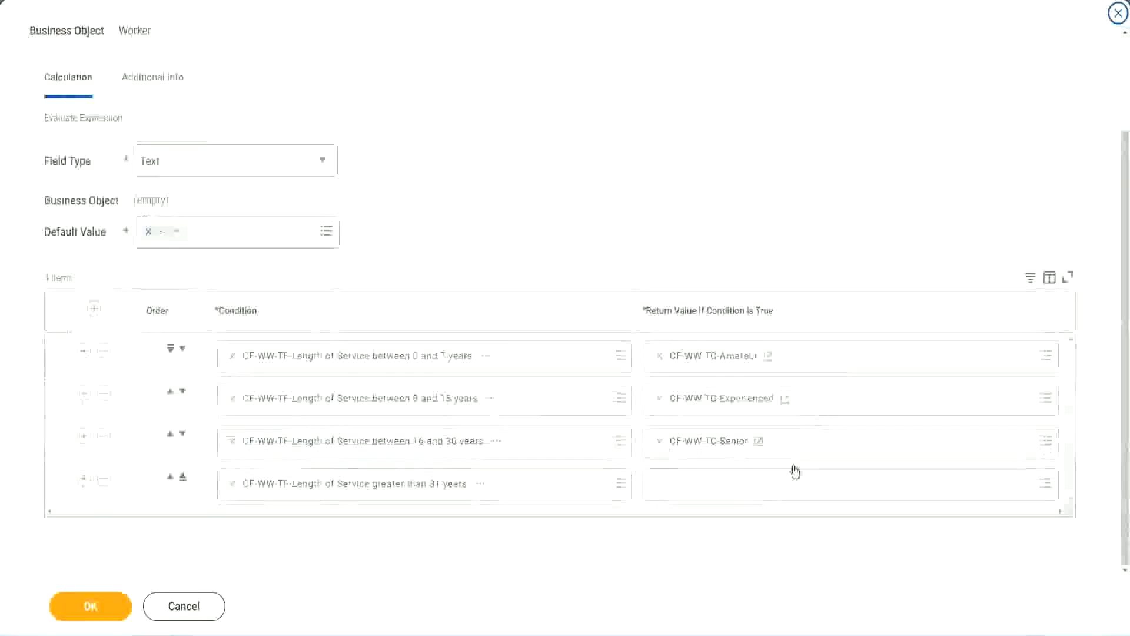
# Copy the Senior field's name and start a calculated field named CF-WW-TC-Legend for the greater than 31 years row's return value
pyautogui.rightClick(687, 443)
pyautogui.click(676, 509)
pyautogui.click(689, 492)
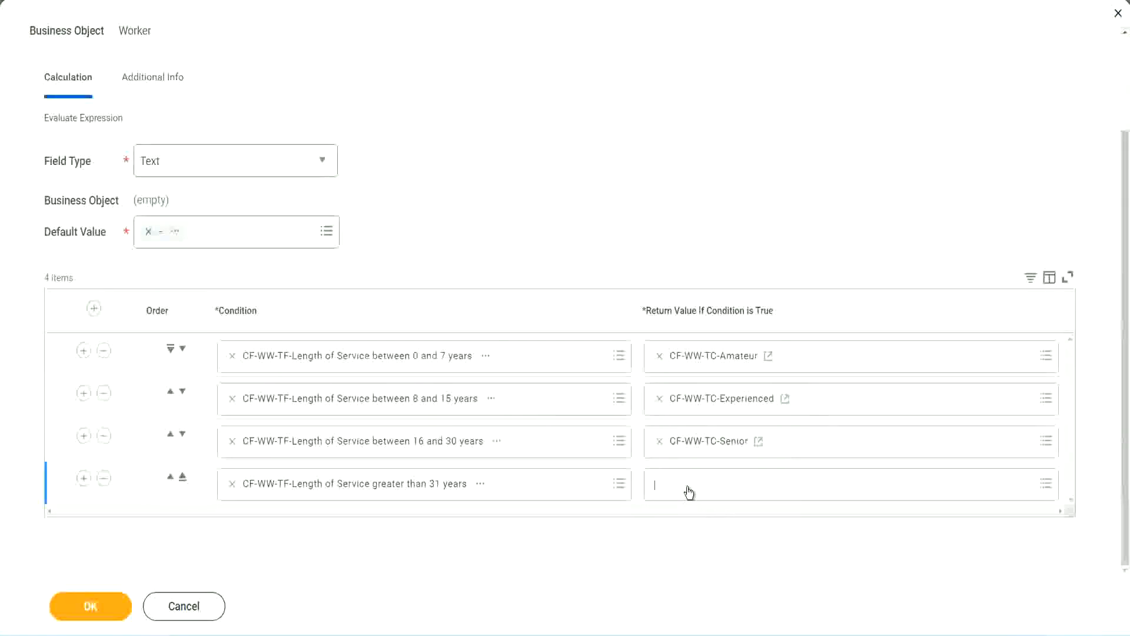
pyautogui.click(699, 385)
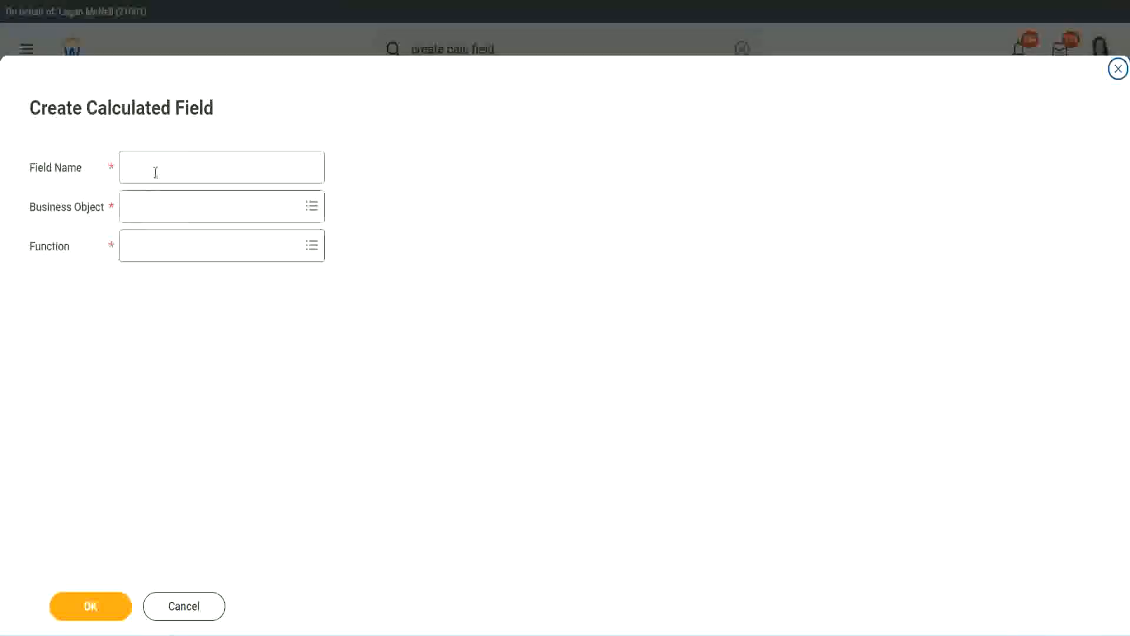
pyautogui.click(156, 171)
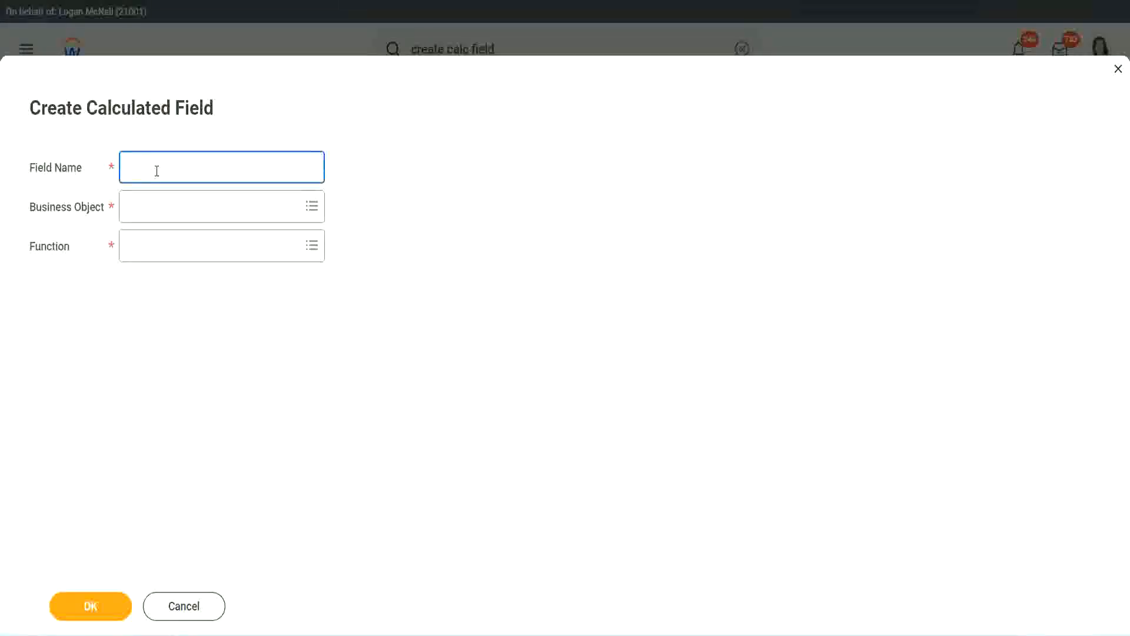
pyautogui.hotkey('ctrl', 'v')
pyautogui.hotkey('ctrl', 'shift', 'Left')
pyautogui.write('Le')
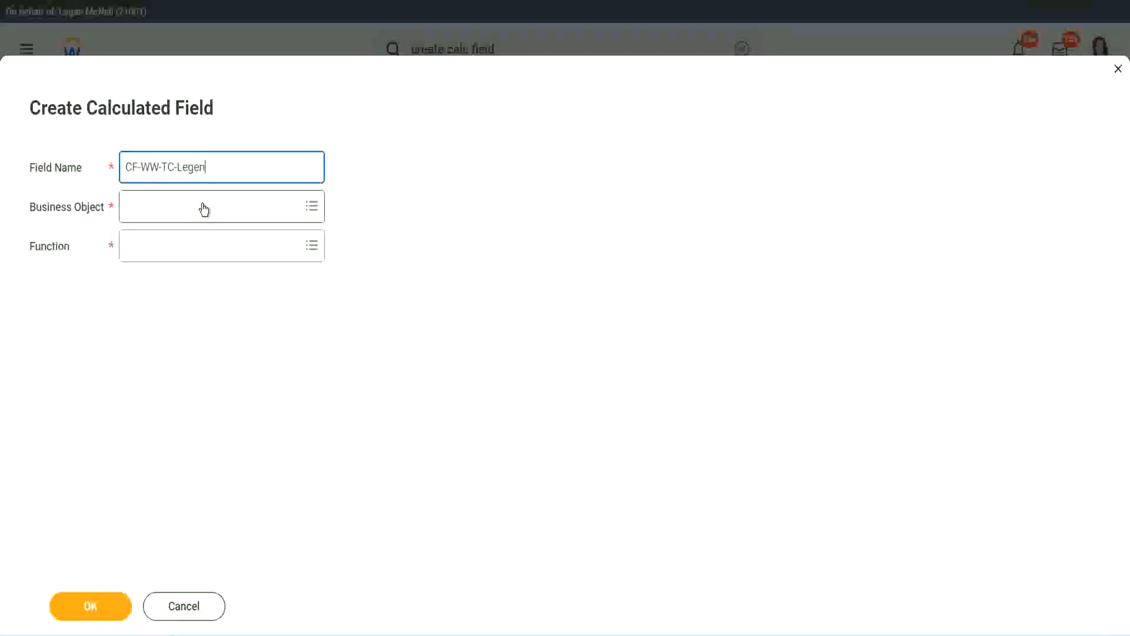
# Set the new field's business object to Global and its function to Text Constant, and continue to the calculation details
pyautogui.click(159, 214)
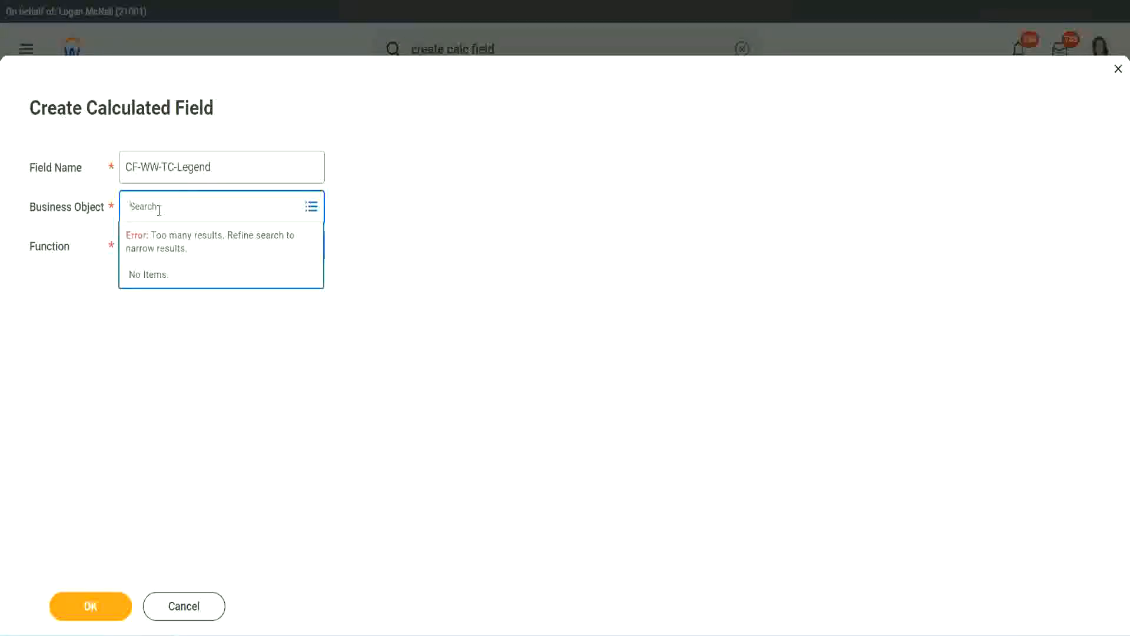
pyautogui.write('Glo')
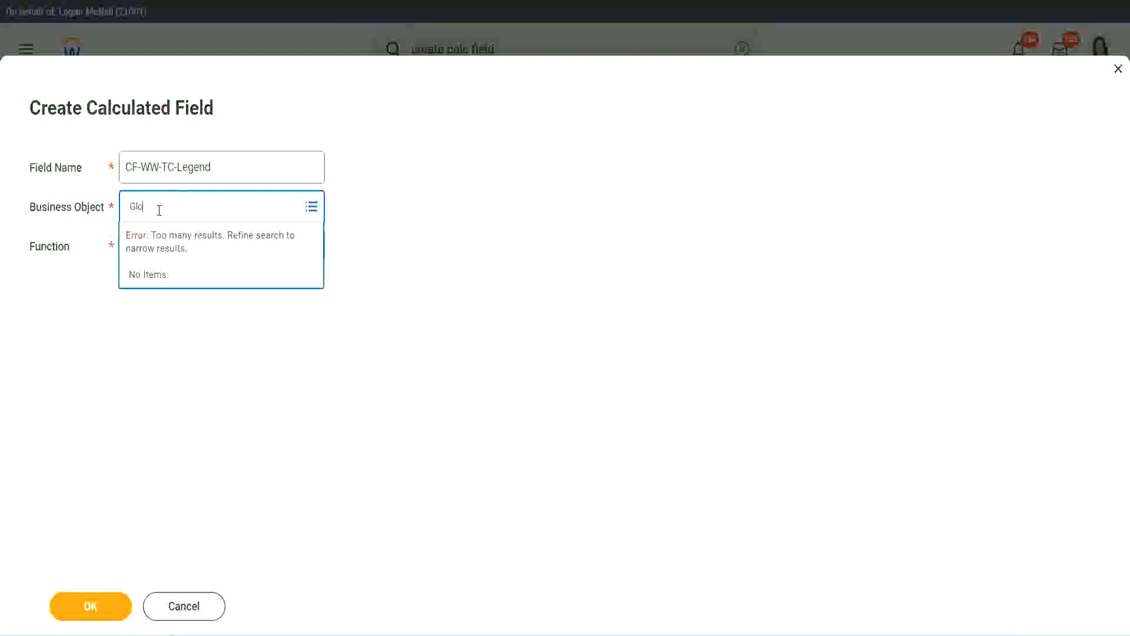
pyautogui.write('bal')
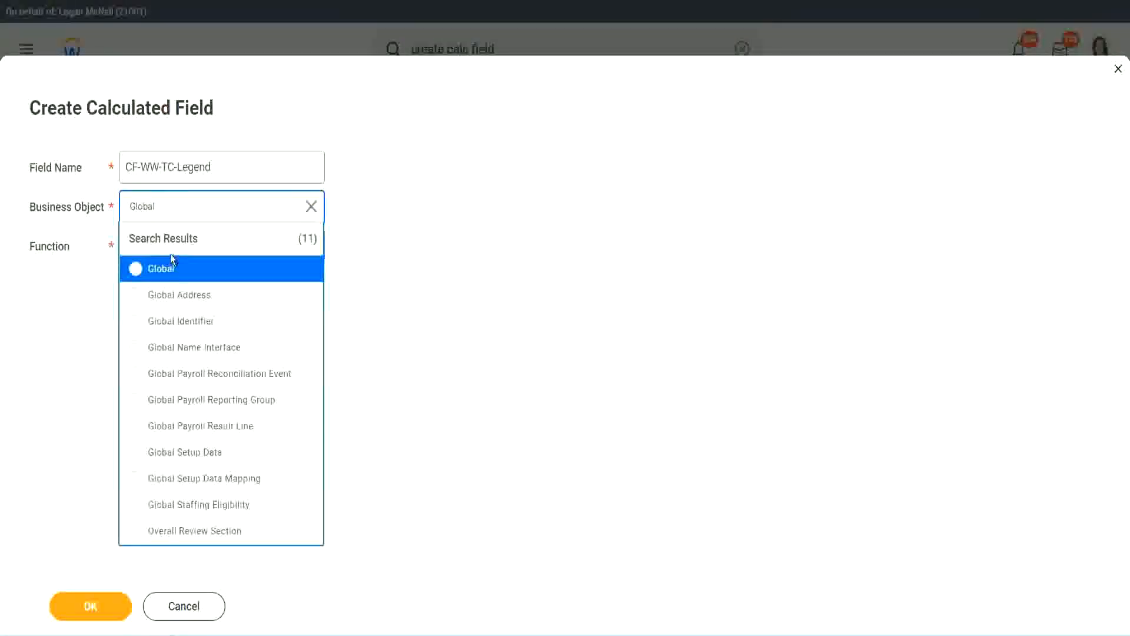
pyautogui.click(167, 270)
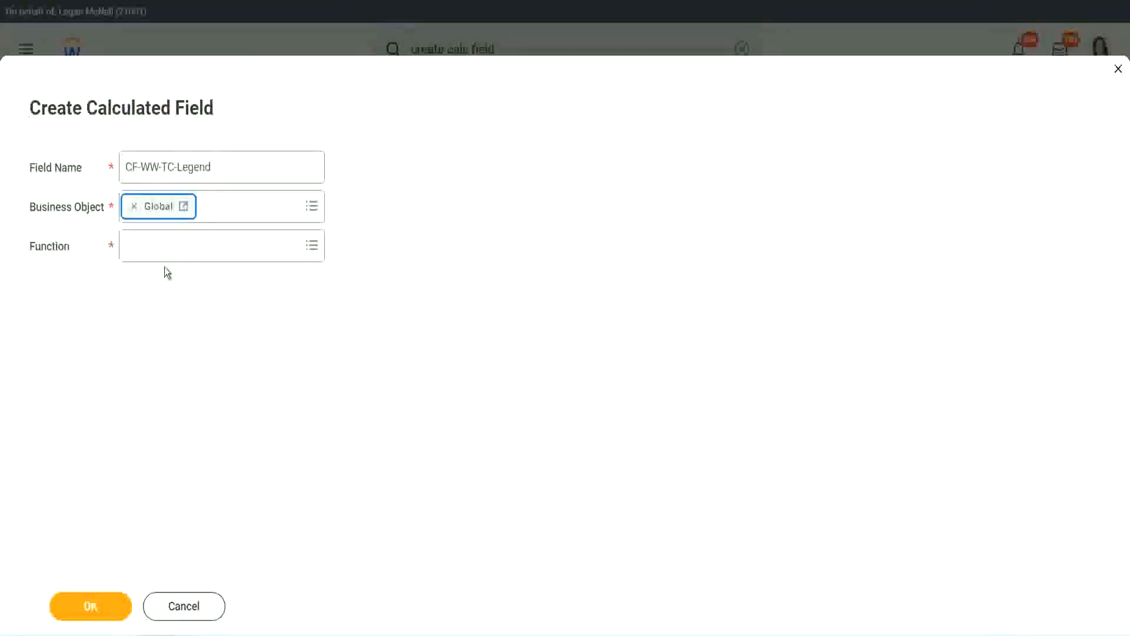
pyautogui.click(163, 245)
pyautogui.write('tc')
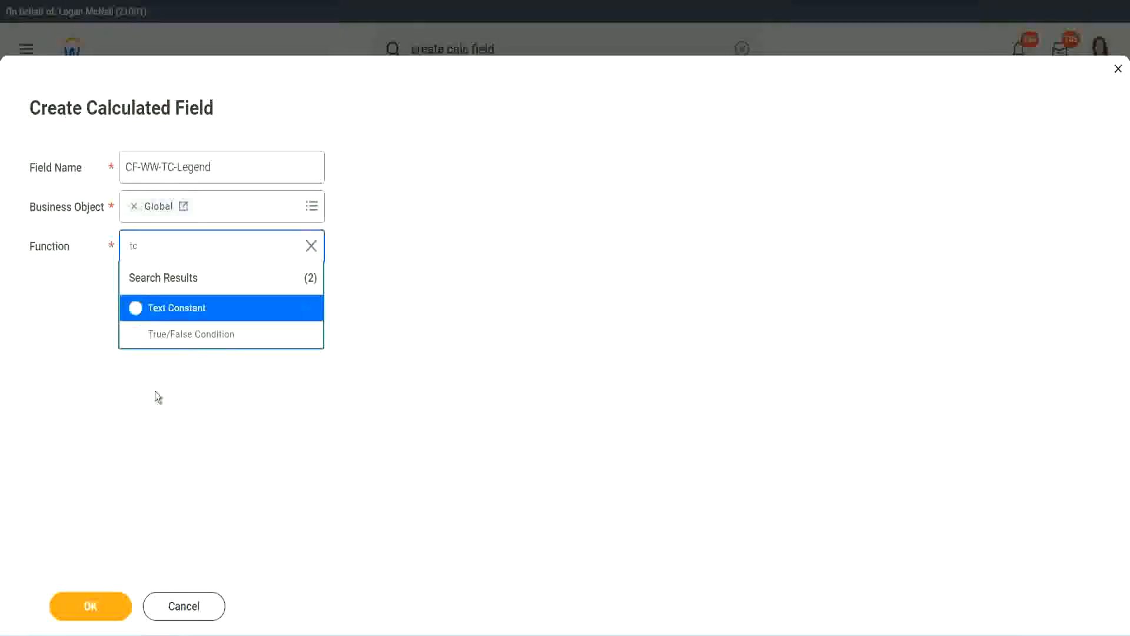
pyautogui.click(219, 309)
pyautogui.click(83, 607)
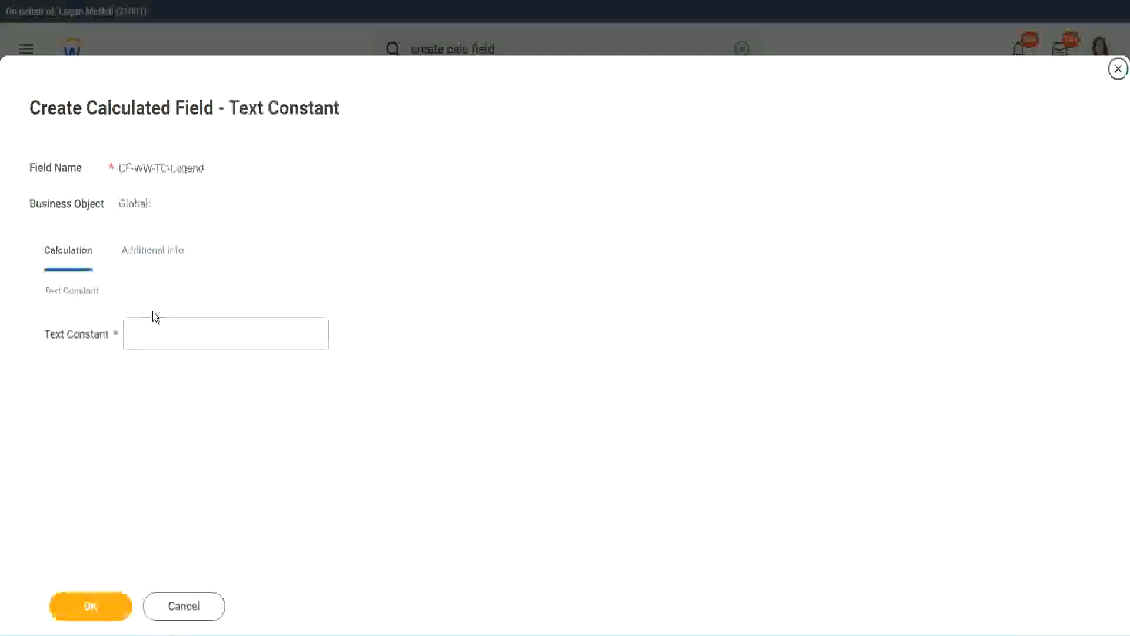
# Set the text constant to Legend and save the calculated field
pyautogui.click(146, 335)
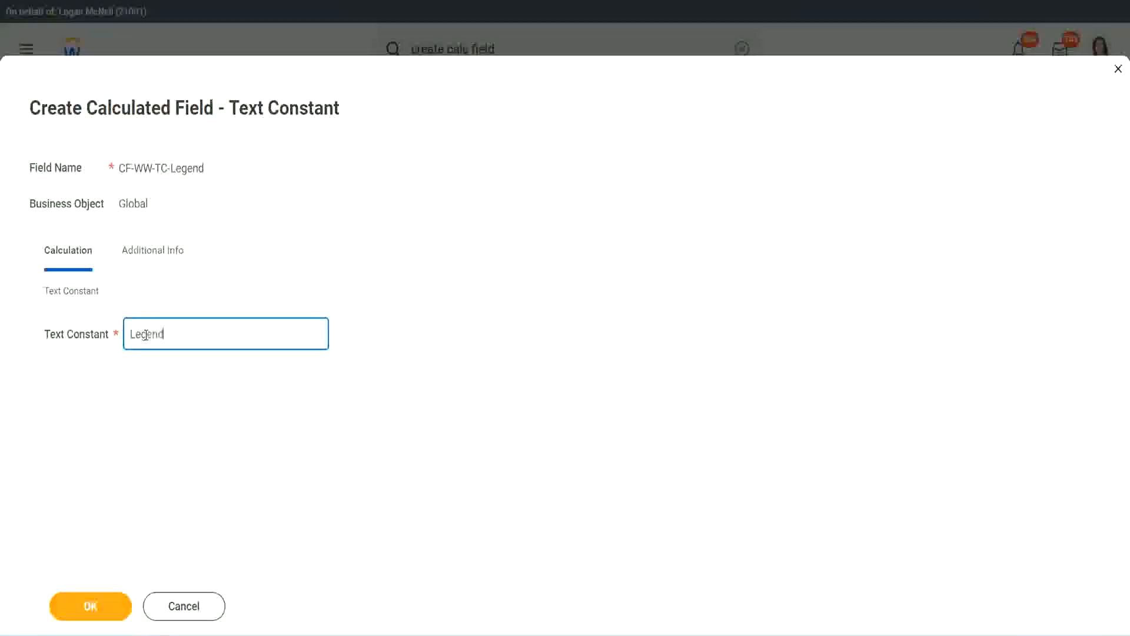
pyautogui.click(96, 607)
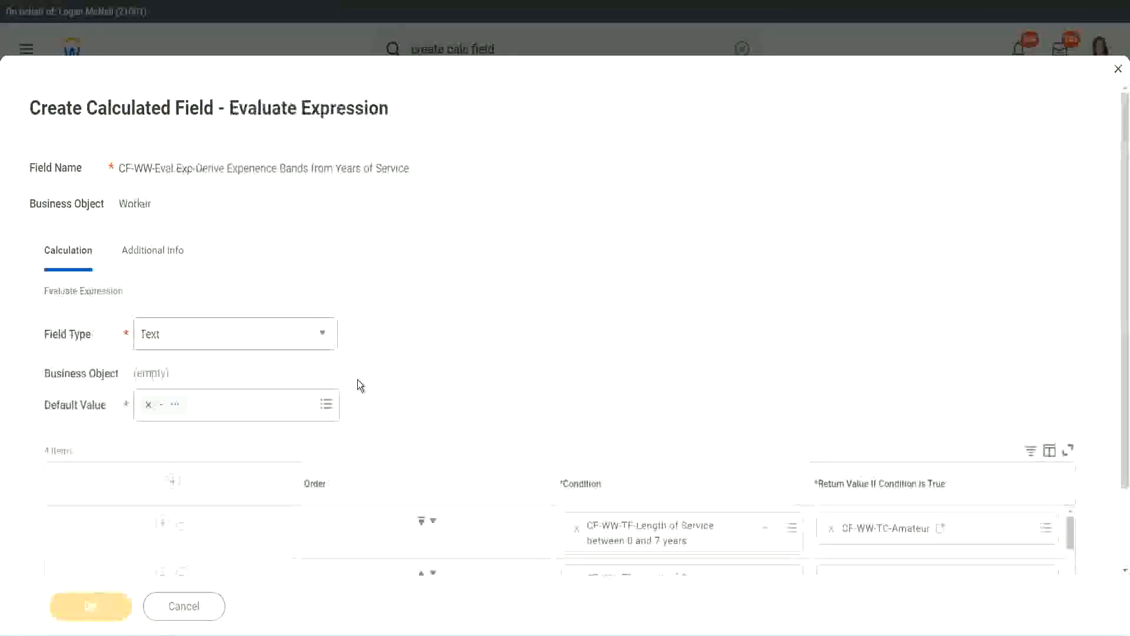
pyautogui.scroll(-3, 599, 313)
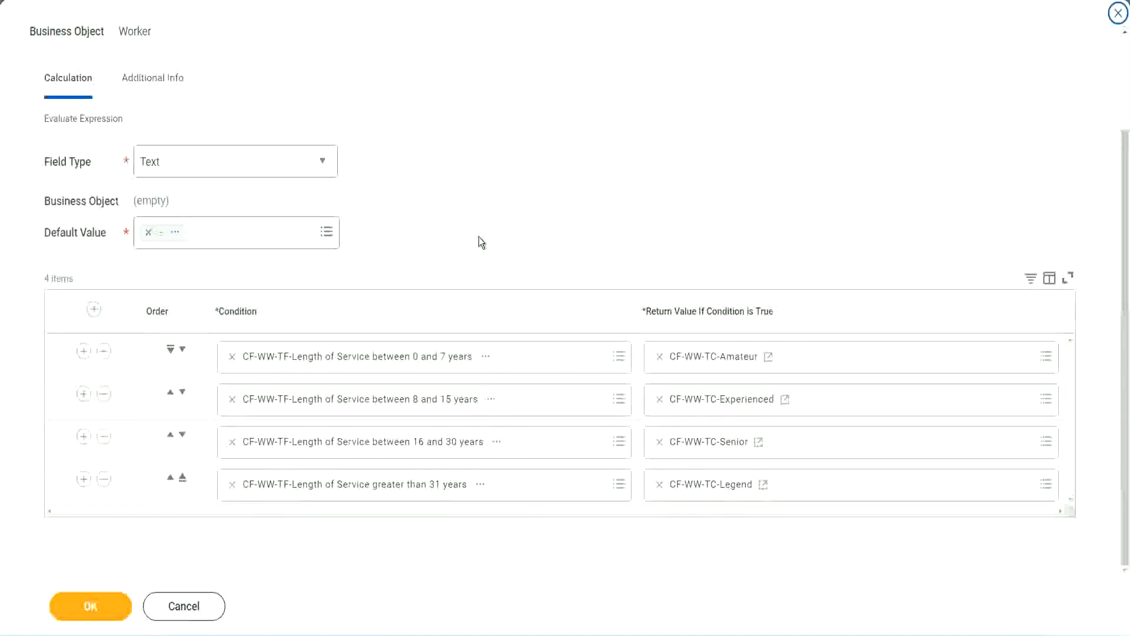
# Check the four conditions and their return values, and save the Evaluate Expression calculated field
pyautogui.scroll(2, 479, 237)
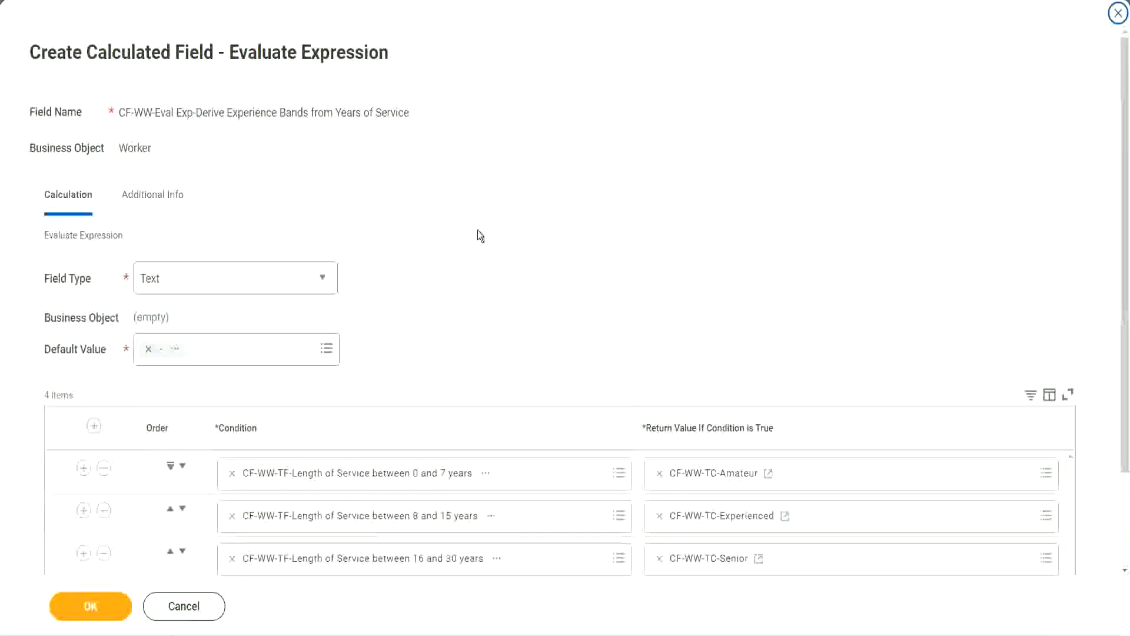
pyautogui.scroll(-2, 479, 234)
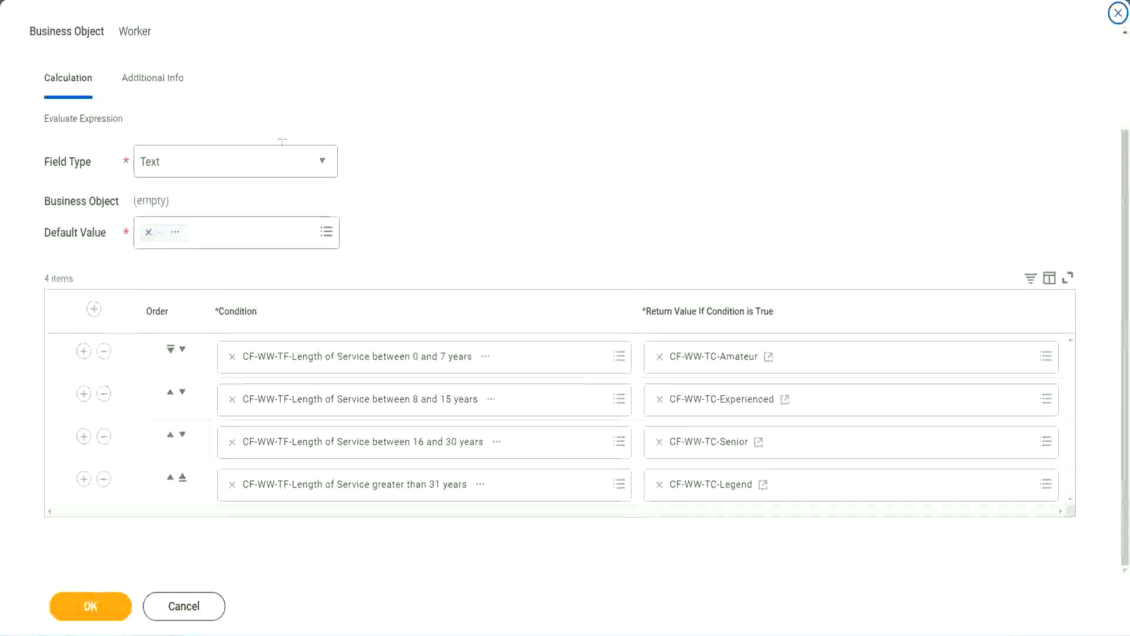
pyautogui.moveTo(724, 166); pyautogui.dragTo(733, 273)
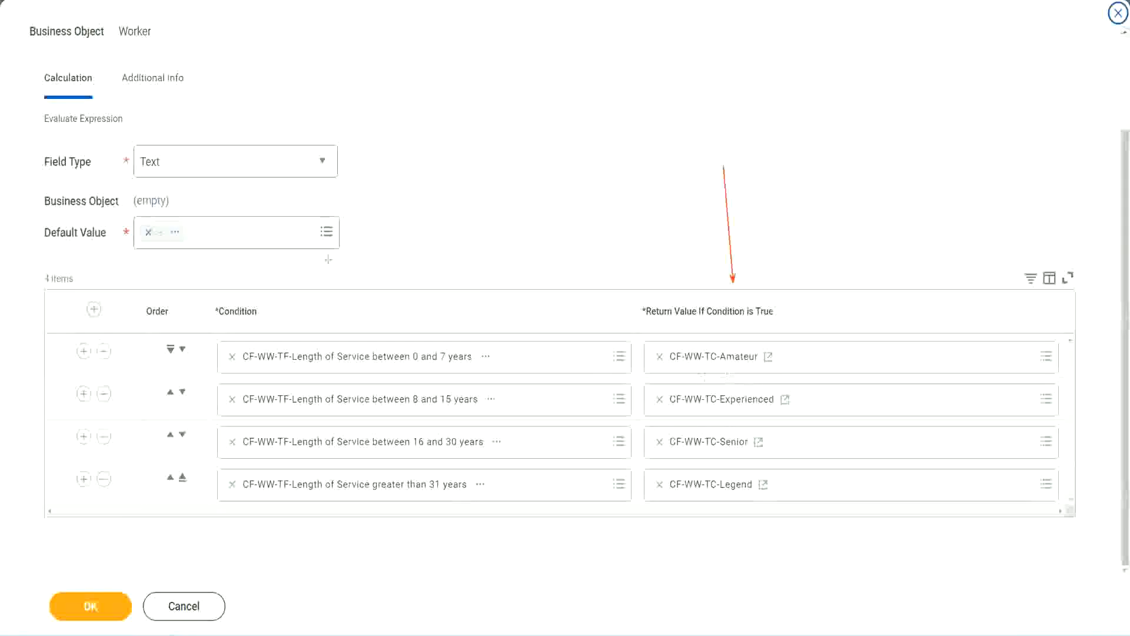
pyautogui.moveTo(140, 101); pyautogui.dragTo(145, 142)
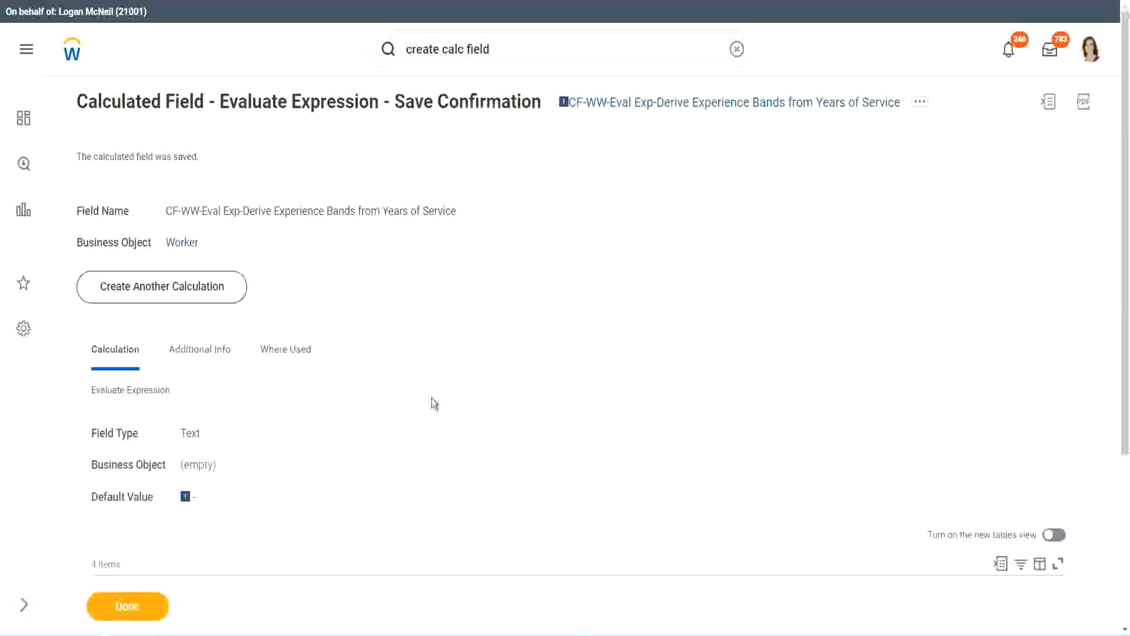
# Review the saved Evaluate Expression field's conditions and copy the field's name from the save confirmation
pyautogui.scroll(-4, 432, 394)
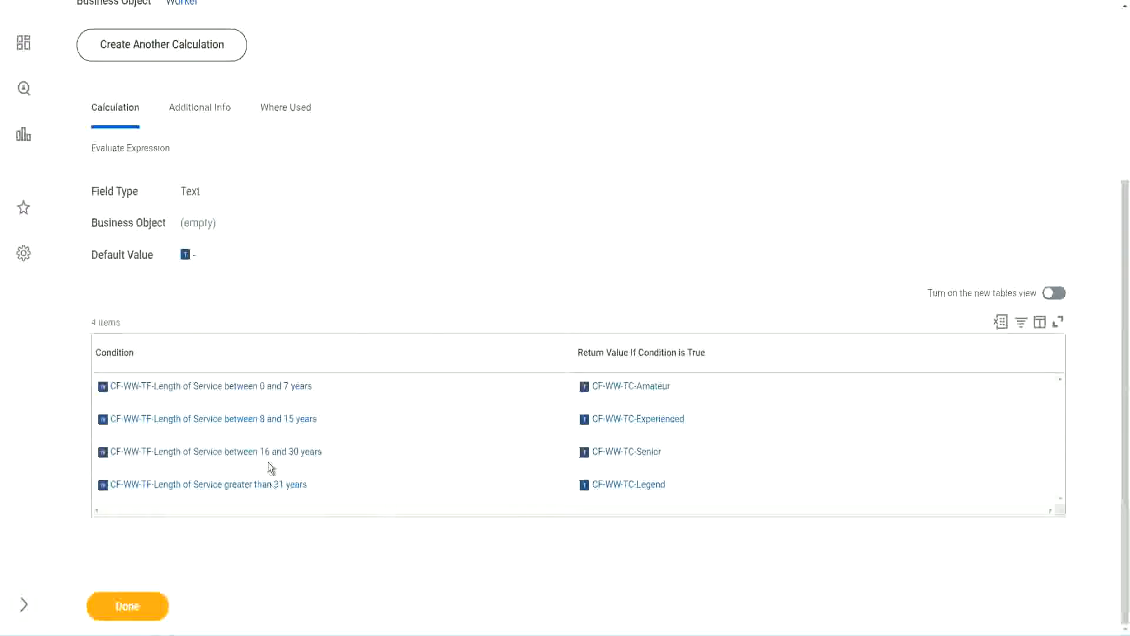
pyautogui.scroll(4, 316, 354)
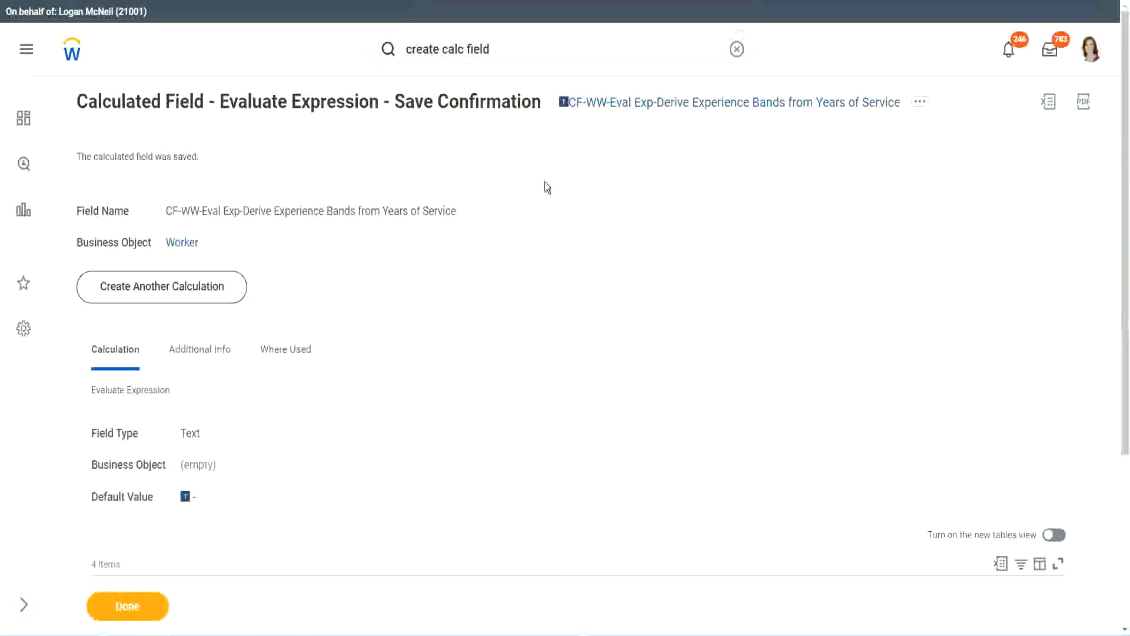
pyautogui.rightClick(665, 113)
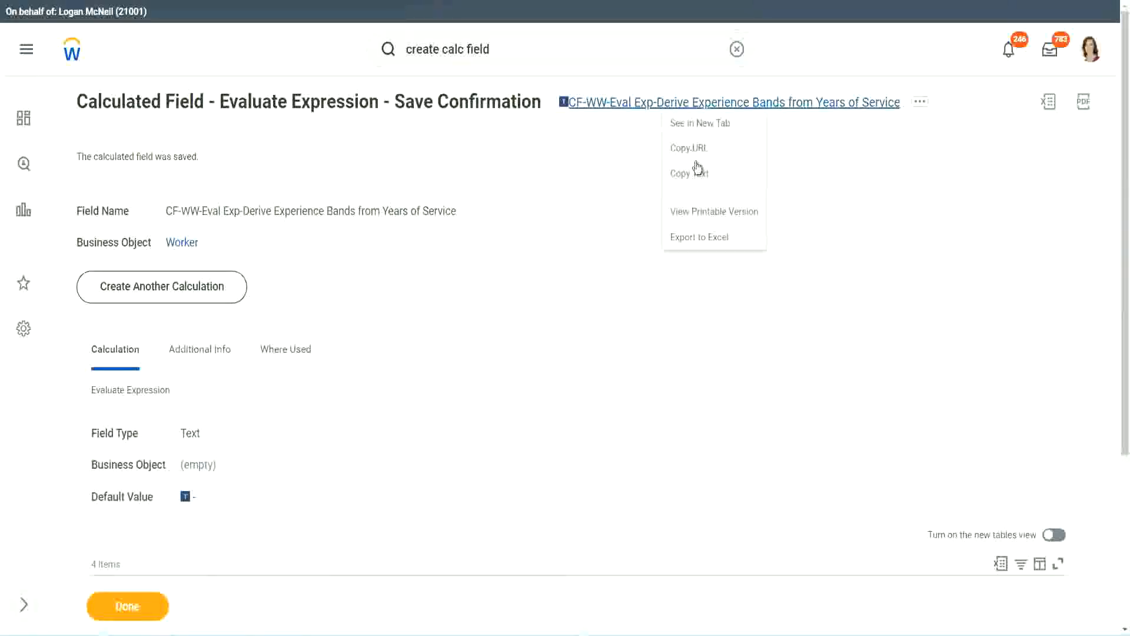
pyautogui.click(695, 182)
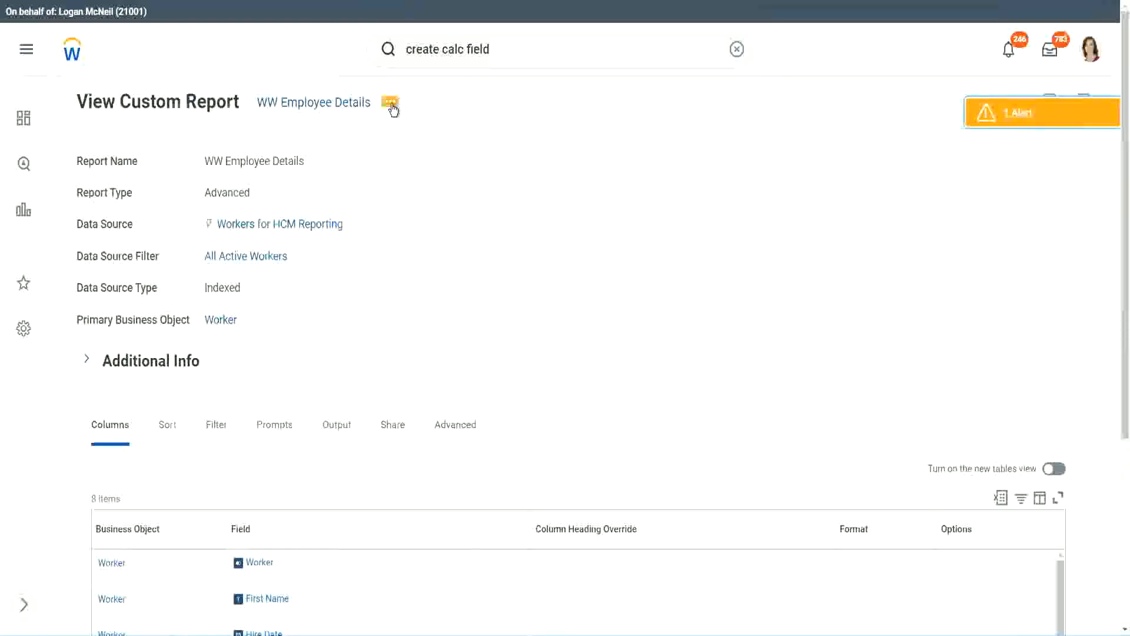
# Open the custom report WW Employee Details for editing
pyautogui.click(393, 106)
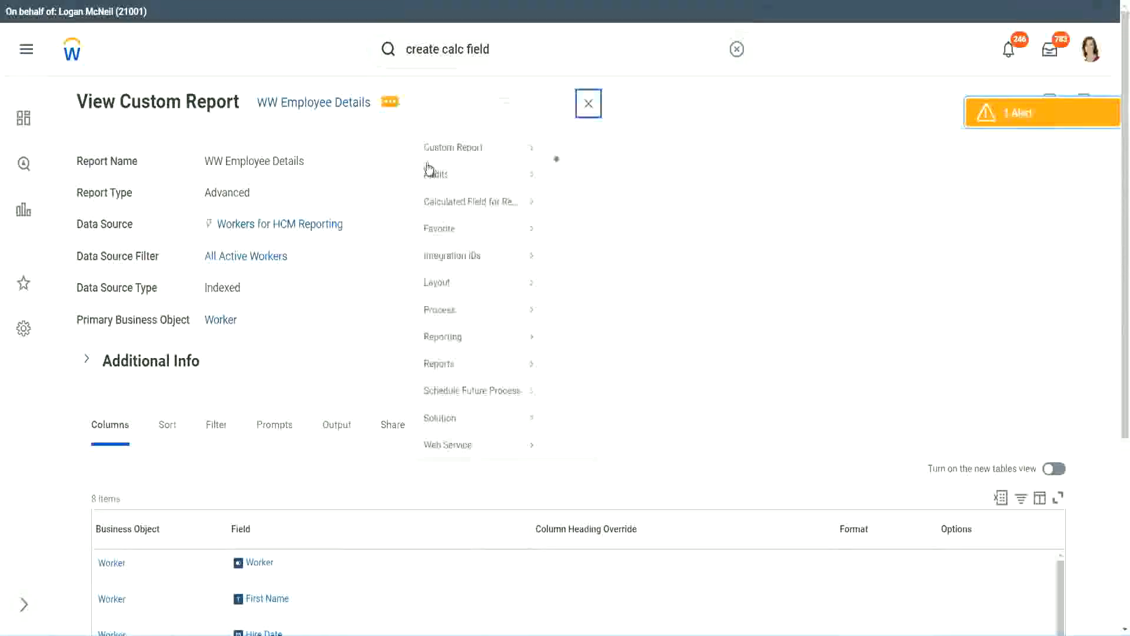
pyautogui.moveTo(461, 167)
pyautogui.click(569, 167)
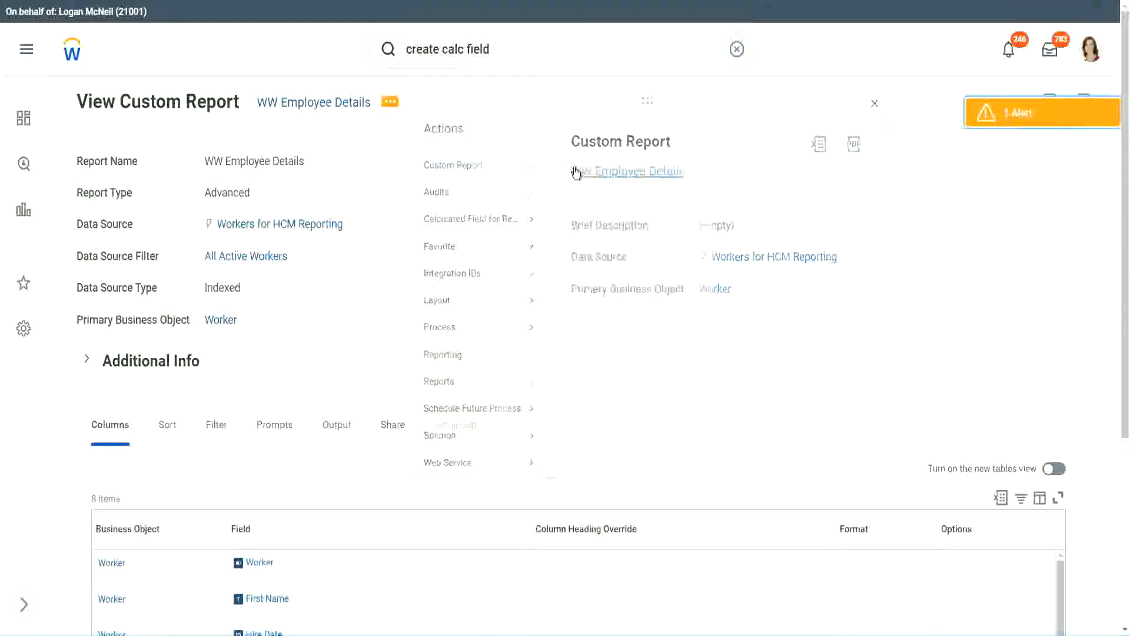
# Add a Worker row at the end of the report's columns and remove the Years of Service substring column
pyautogui.scroll(-5, 411, 253)
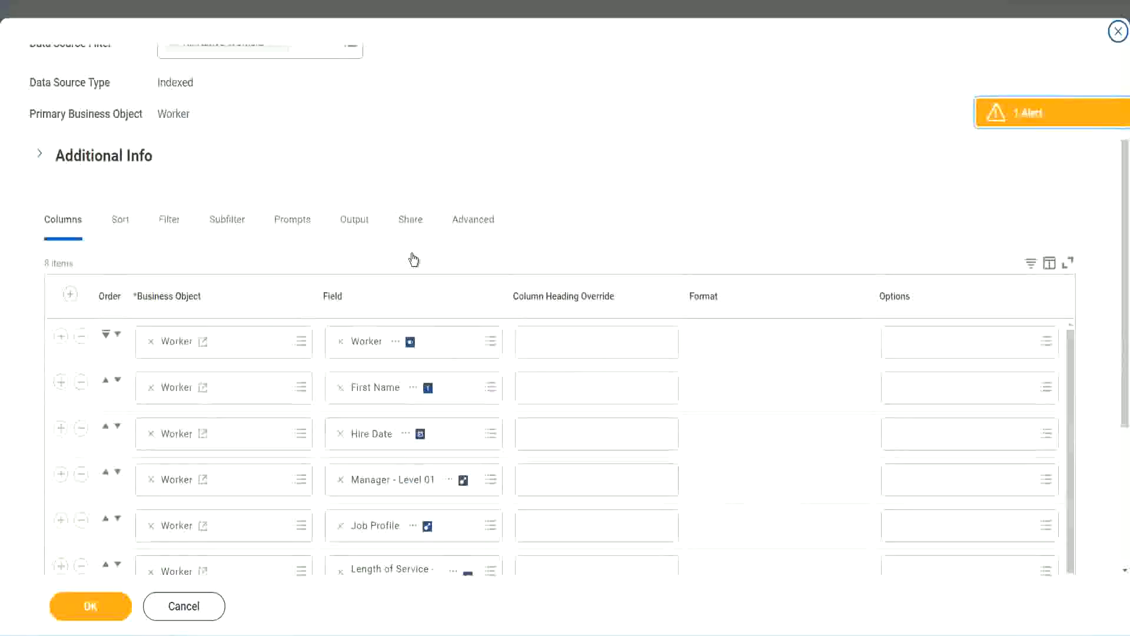
pyautogui.scroll(-2, 415, 259)
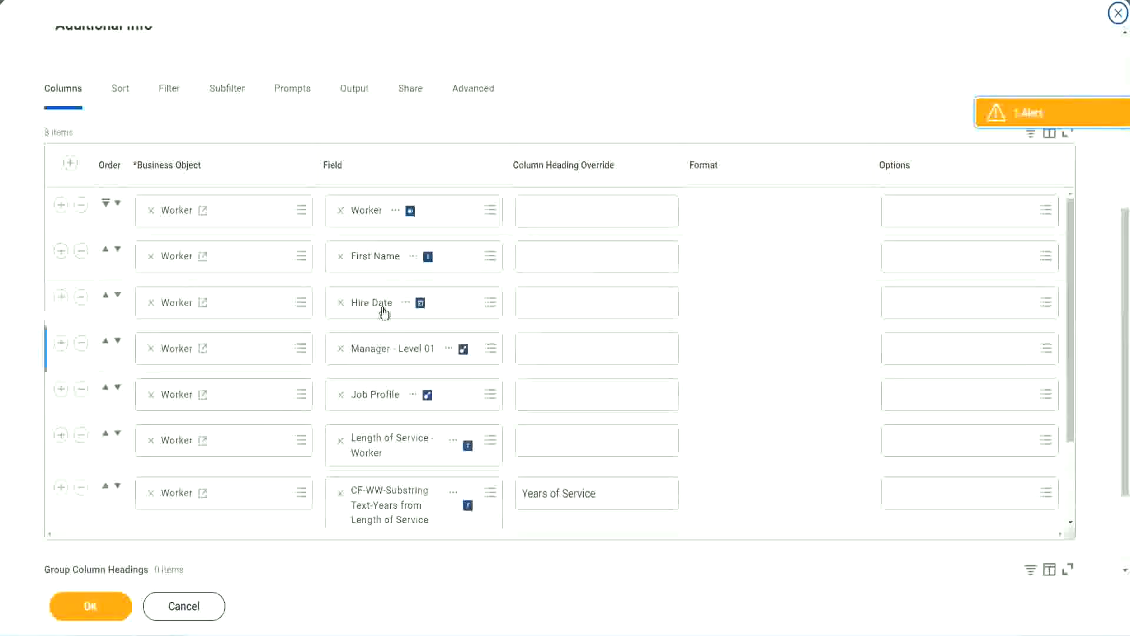
pyautogui.click(60, 488)
pyautogui.scroll(-1, 398, 341)
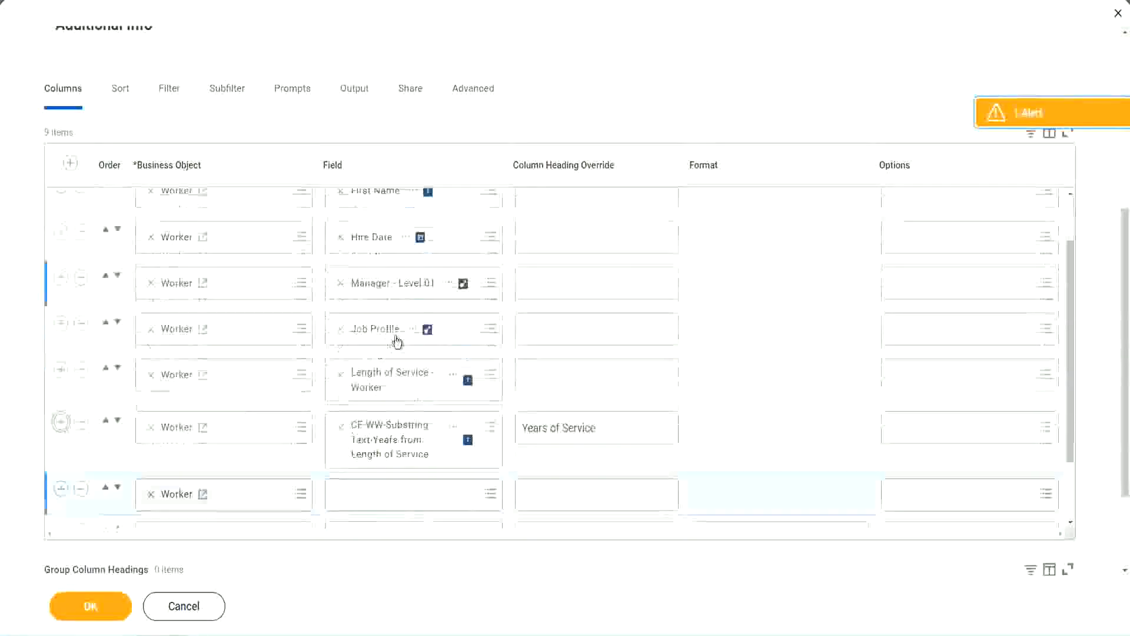
pyautogui.scroll(-5, 398, 341)
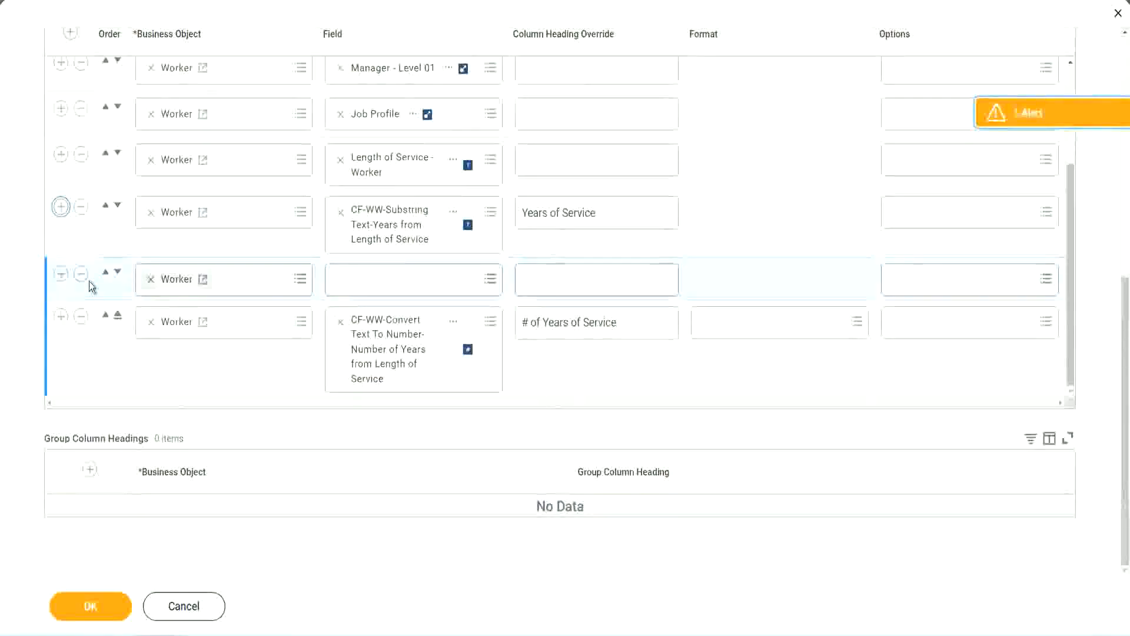
pyautogui.click(118, 273)
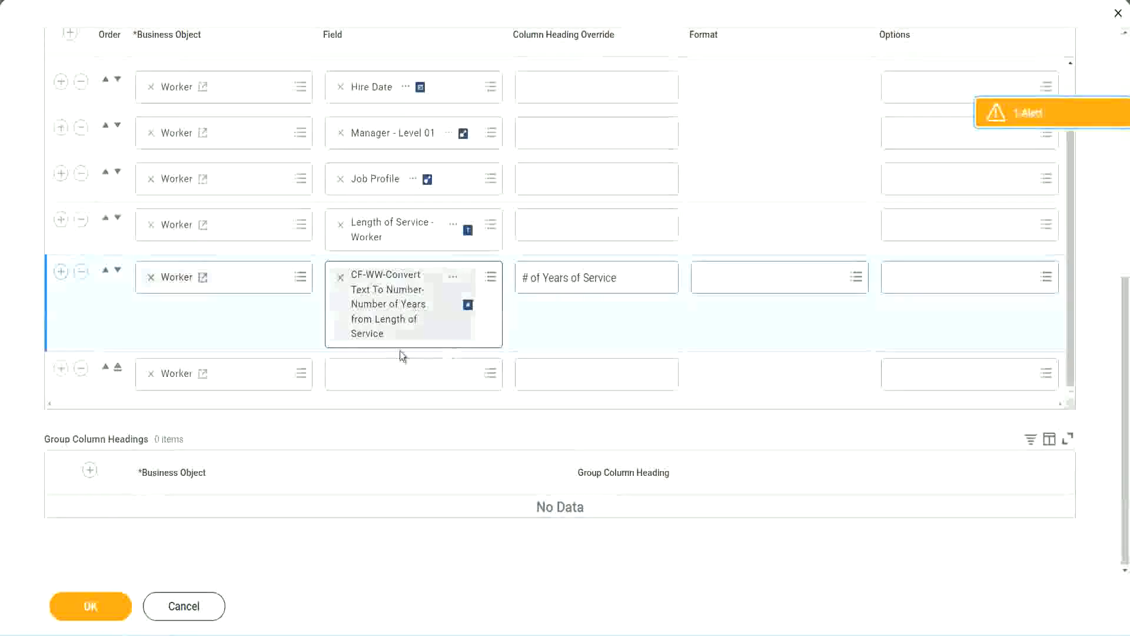
# Set the new column's field to CF-WW-Eval Exp-Derive Experience Bands from Years of Service, override its heading with Experience Bands and save the report
pyautogui.click(370, 378)
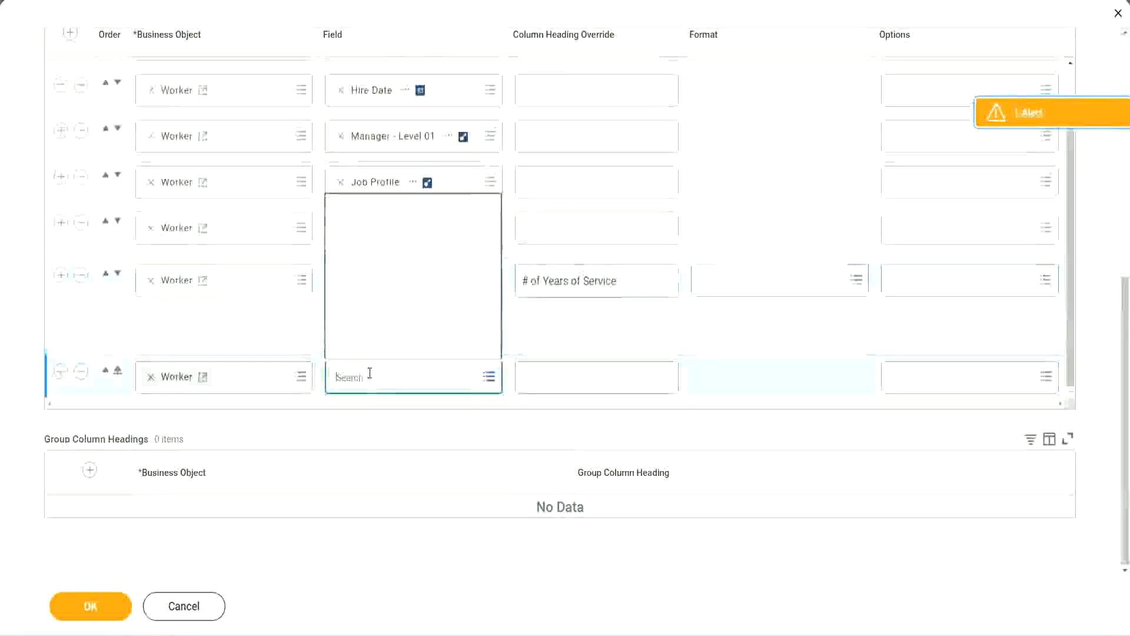
pyautogui.hotkey('ctrl', 'v')
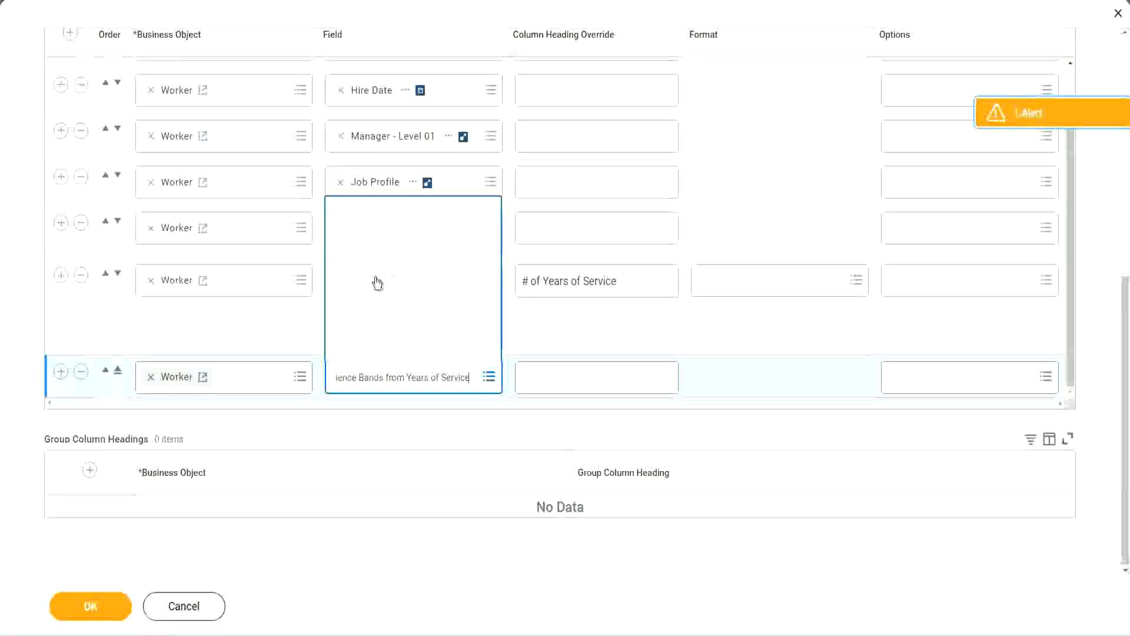
pyautogui.click(576, 339)
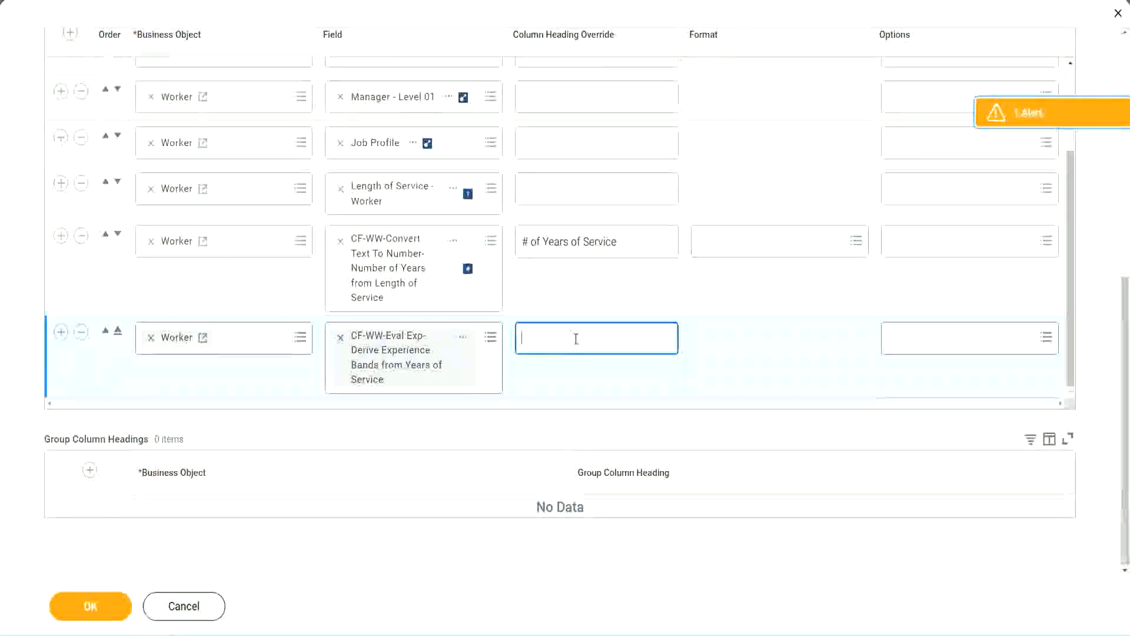
pyautogui.write('Experience B')
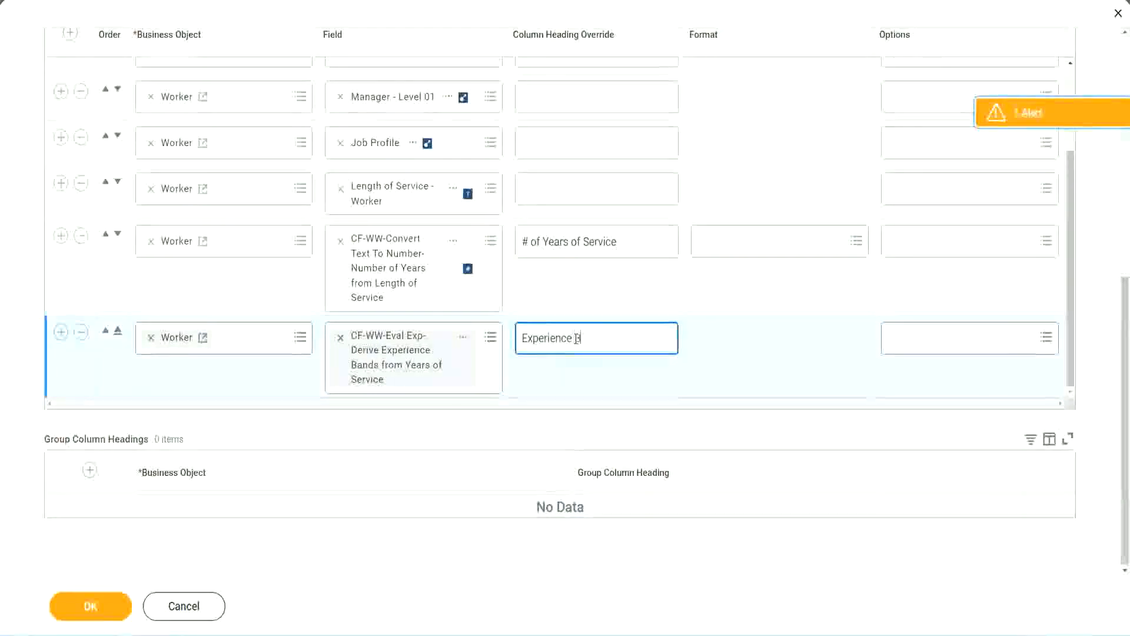
pyautogui.write('ands')
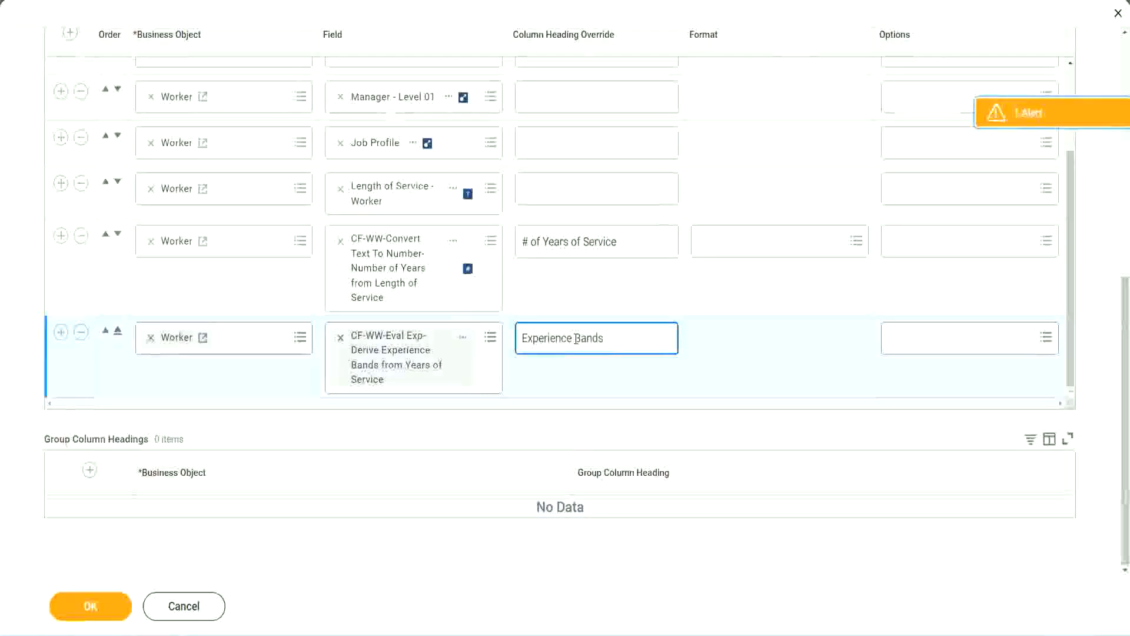
pyautogui.click(109, 608)
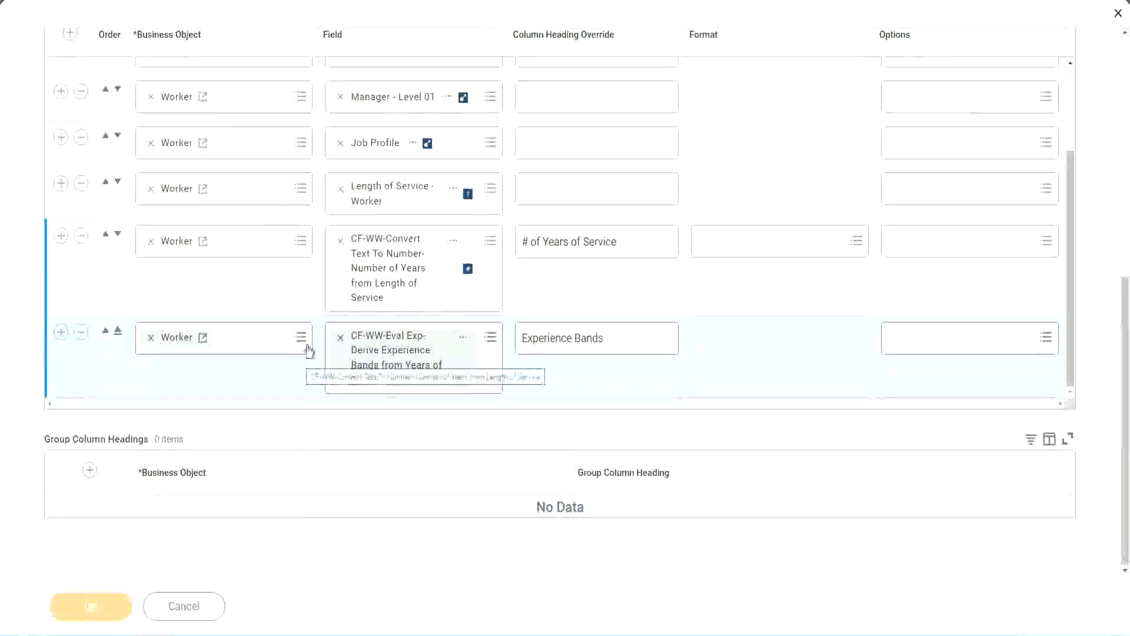
pyautogui.scroll(-5, 289, 440)
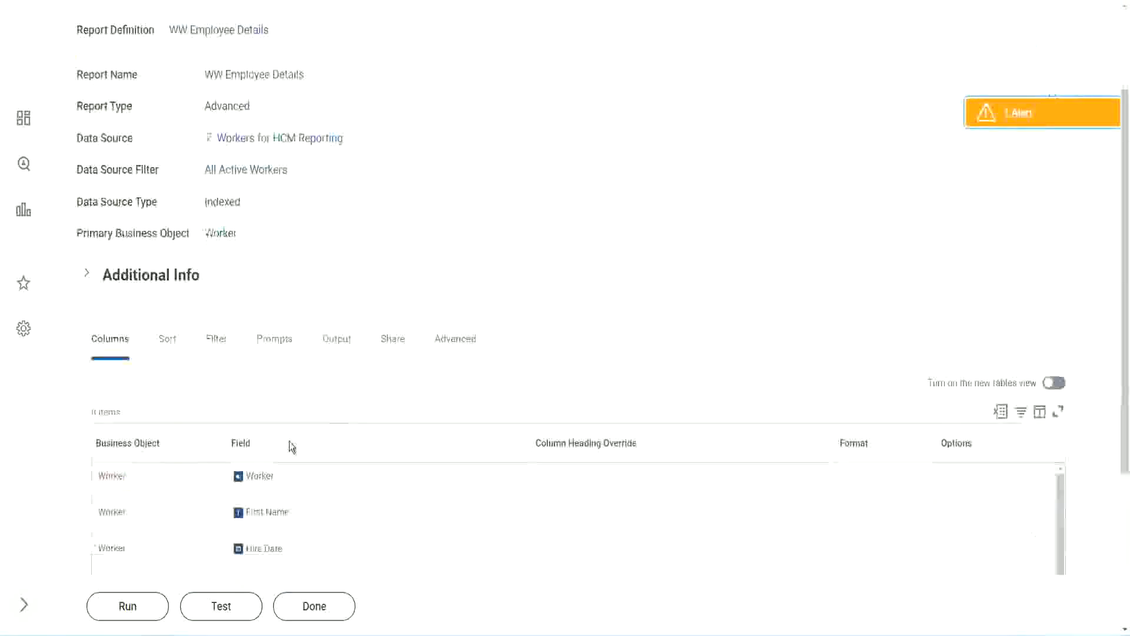
# Run the WW Employee Details report with the worker type, employee type and contingent worker type prompts left blank
pyautogui.click(126, 606)
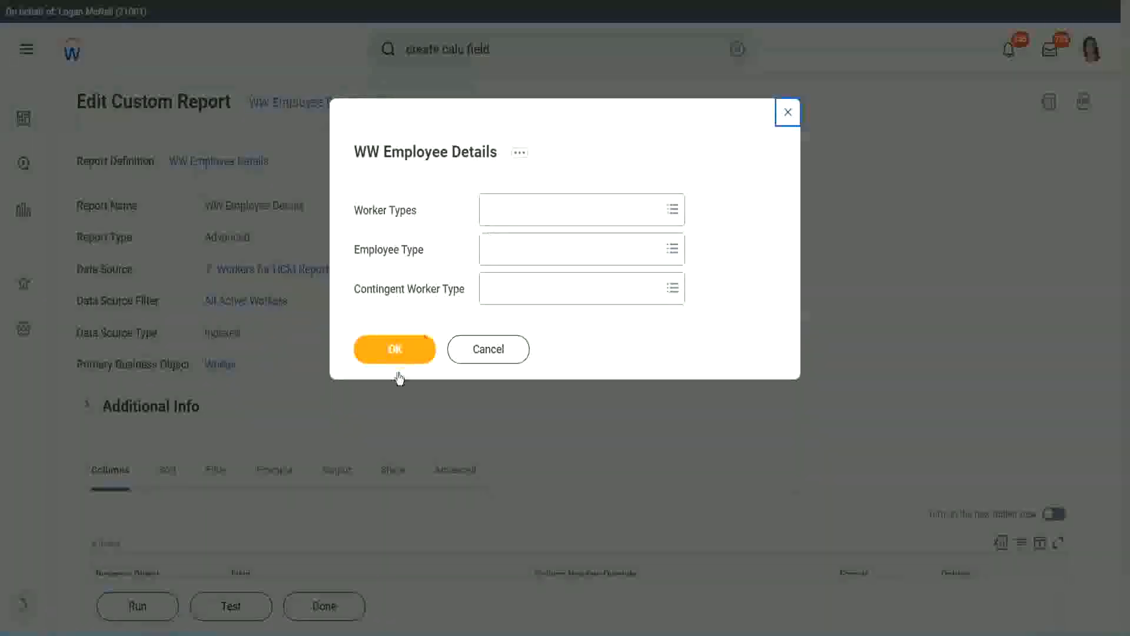
pyautogui.click(412, 347)
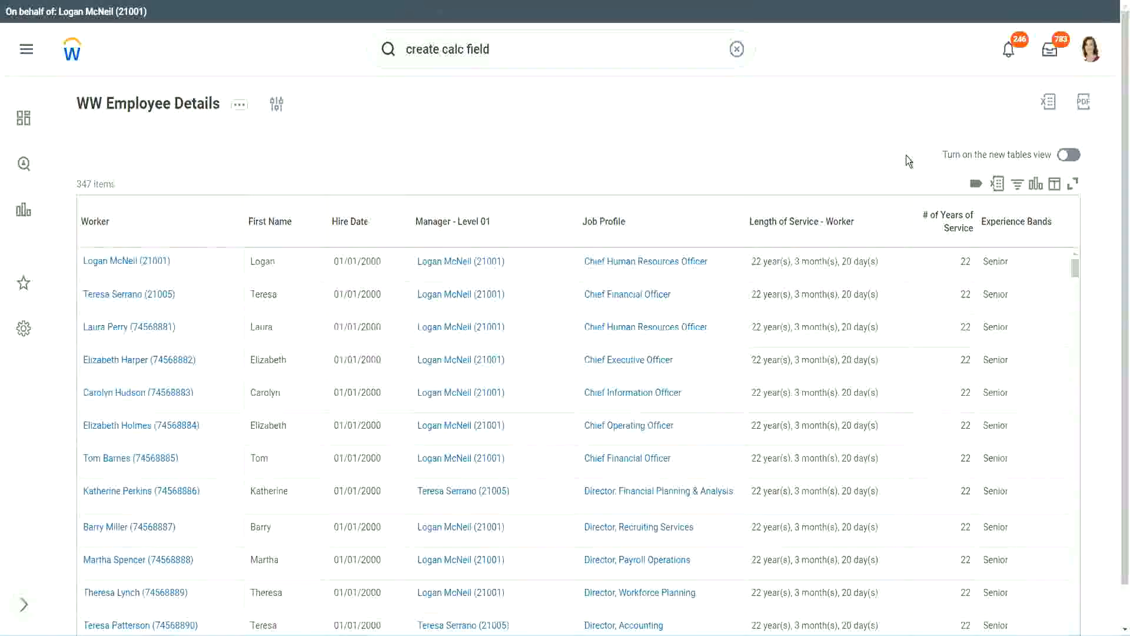
pyautogui.scroll(-1, 909, 158)
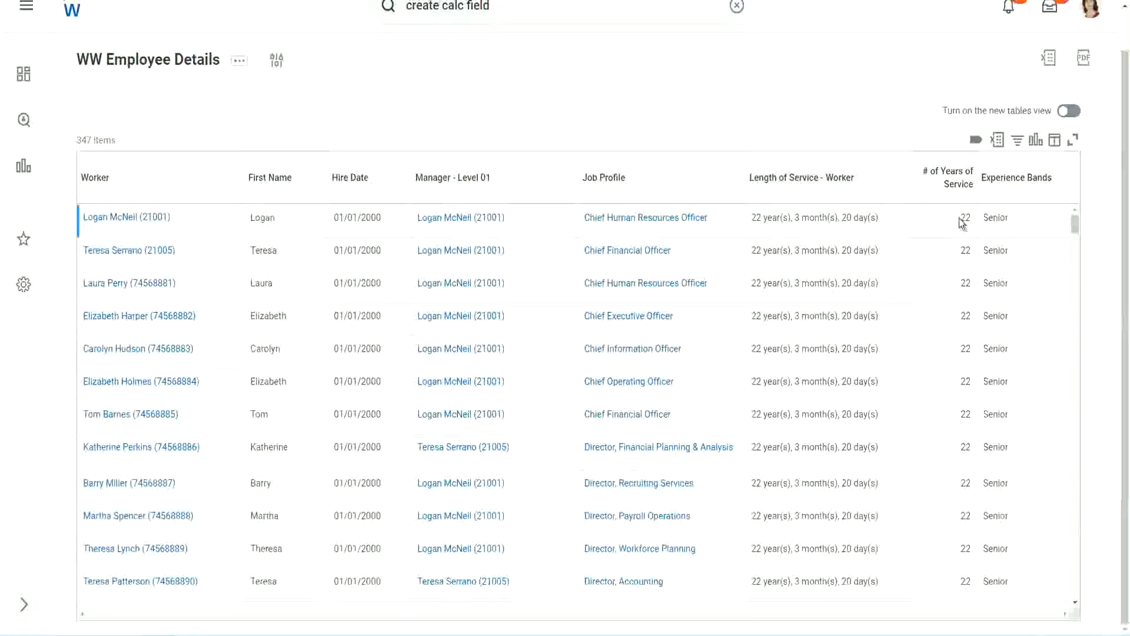
# Compare the first worker's years of service with the 16 - 30 years Senior band in the Notepad++ notes
pyautogui.moveTo(960, 219); pyautogui.dragTo(972, 218)
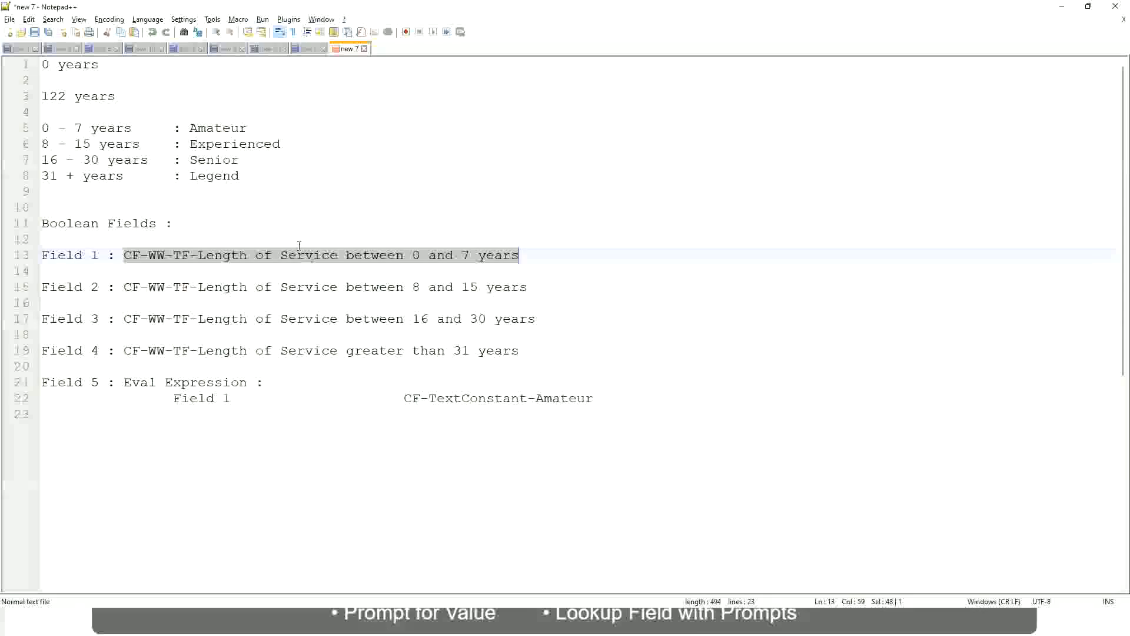
pyautogui.click(159, 203)
pyautogui.click(196, 158)
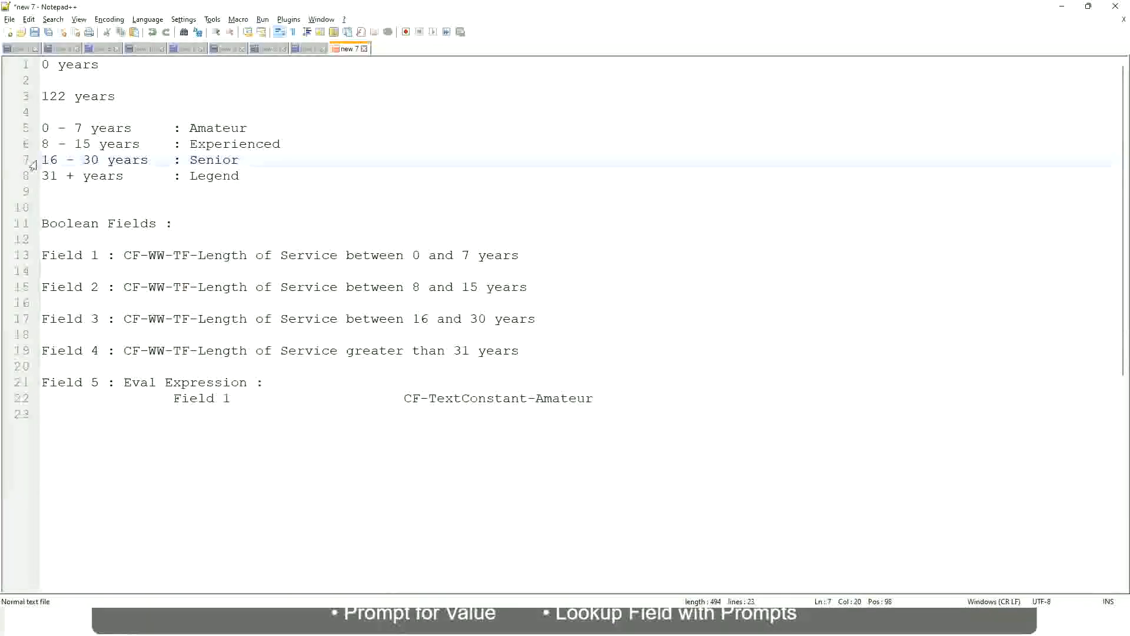
pyautogui.moveTo(43, 160); pyautogui.dragTo(107, 162)
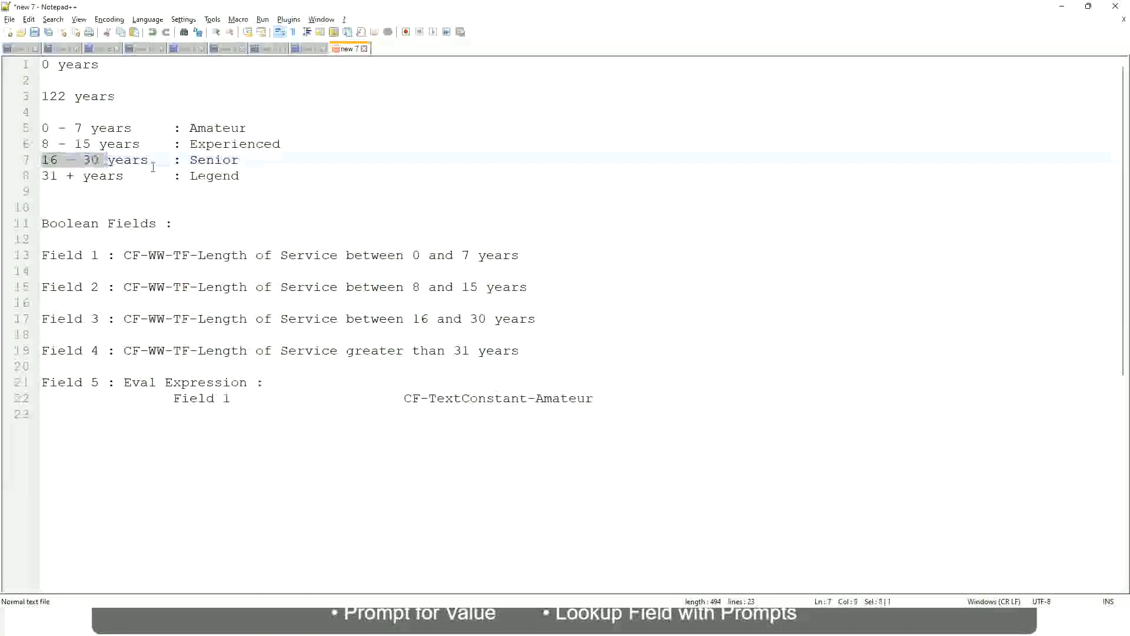
pyautogui.doubleClick(206, 168)
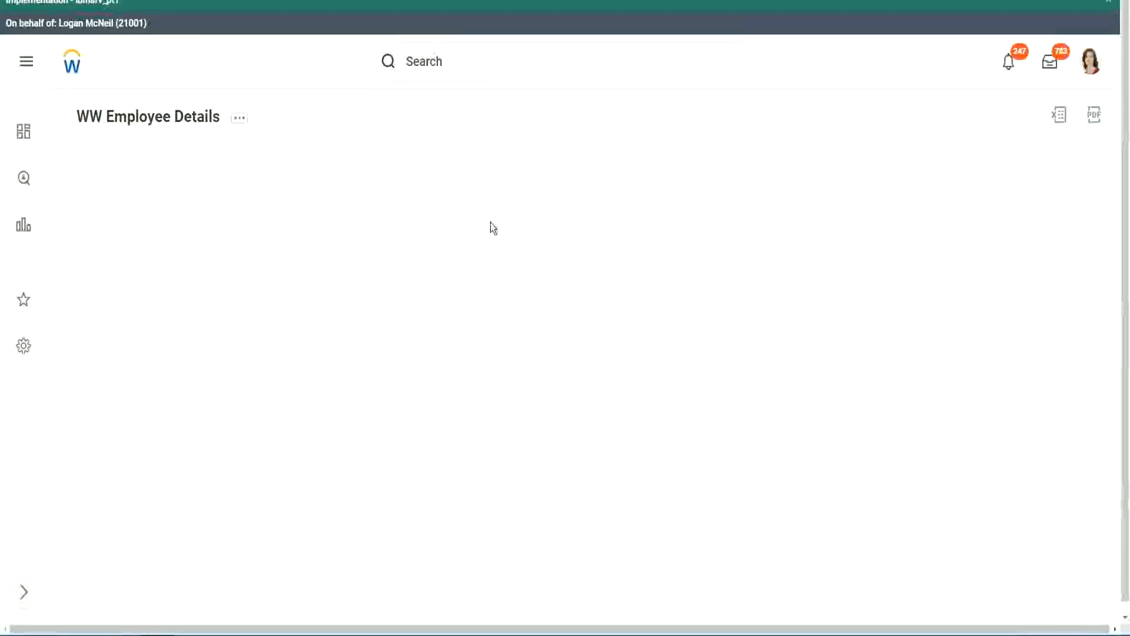
# Switch back to the Workday report and examine the # of Years of Service and Experience Bands values across its rows
pyautogui.scroll(-2, 975, 356)
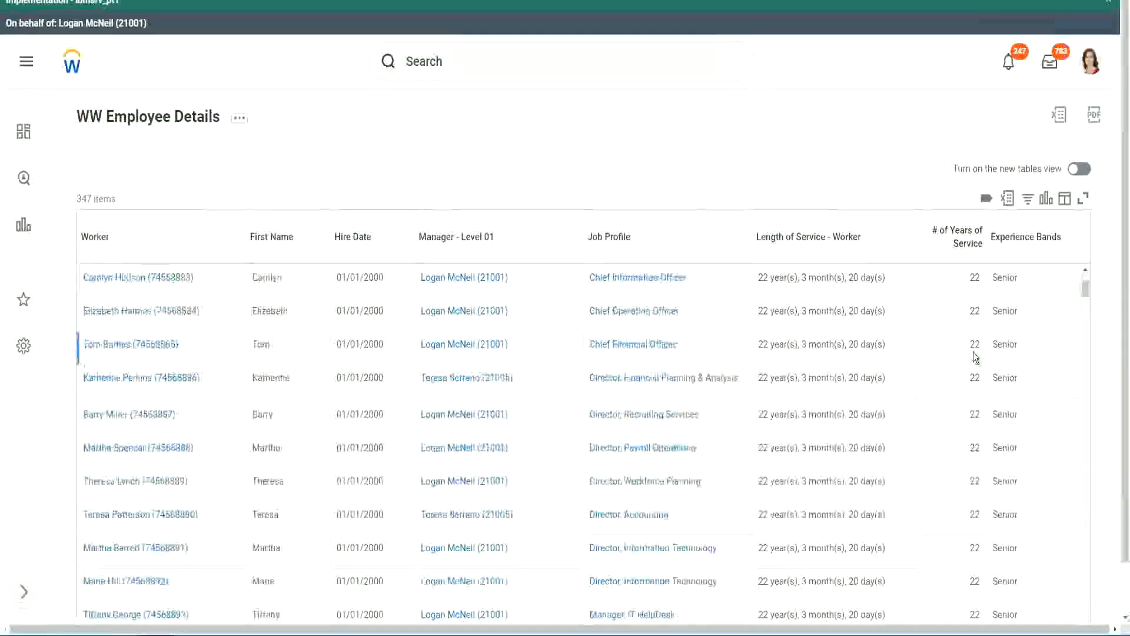
pyautogui.scroll(-5, 975, 356)
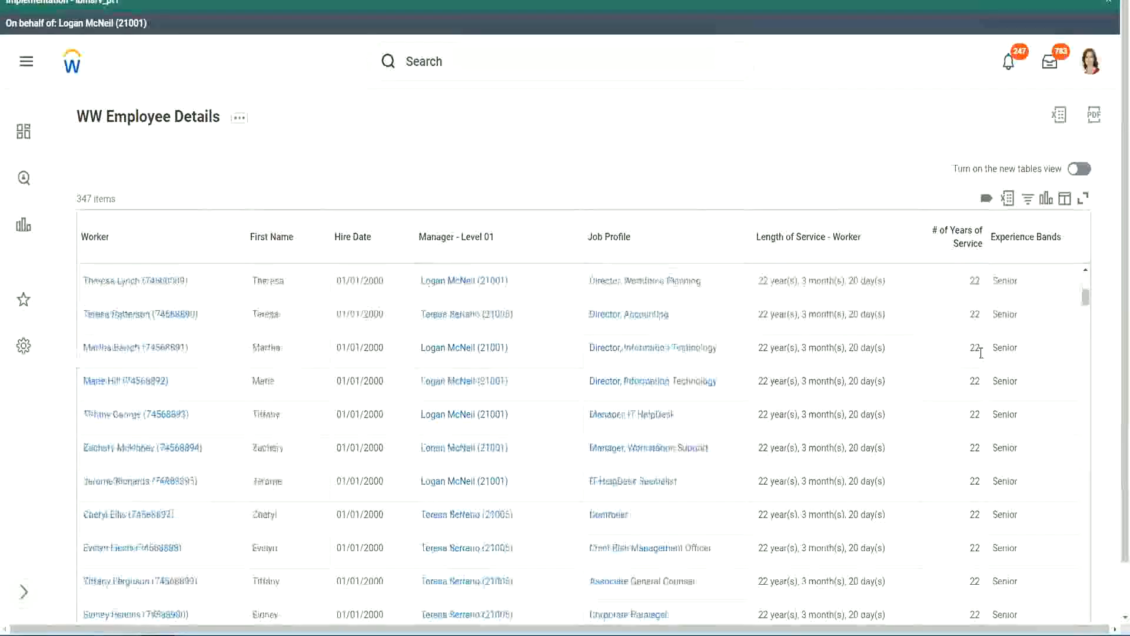
pyautogui.scroll(-5, 986, 391)
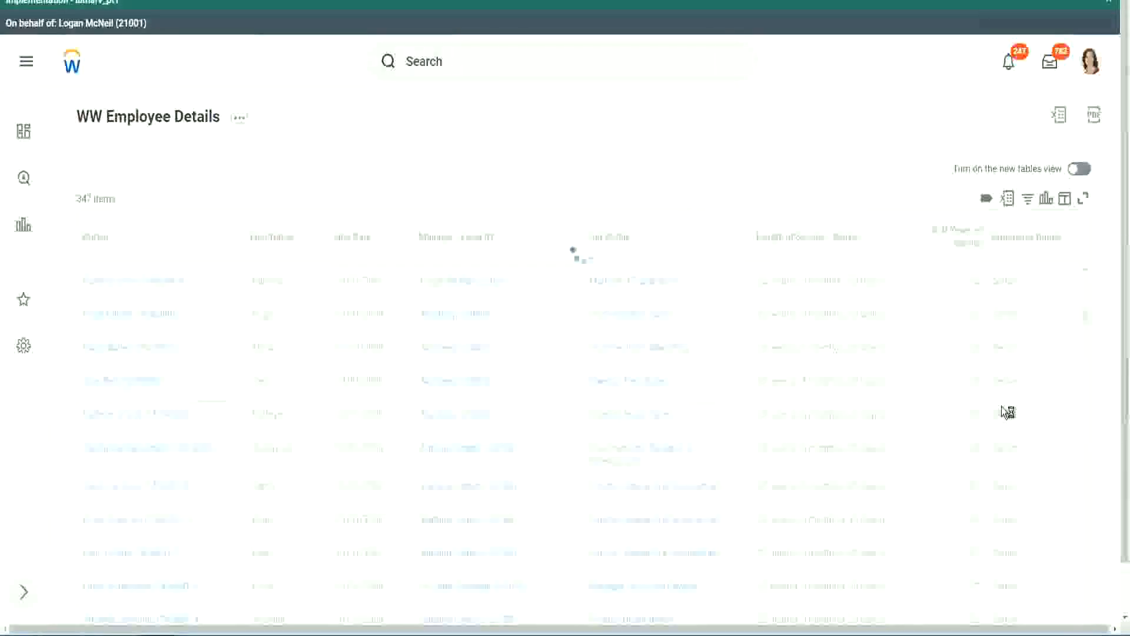
pyautogui.scroll(-1, 1002, 407)
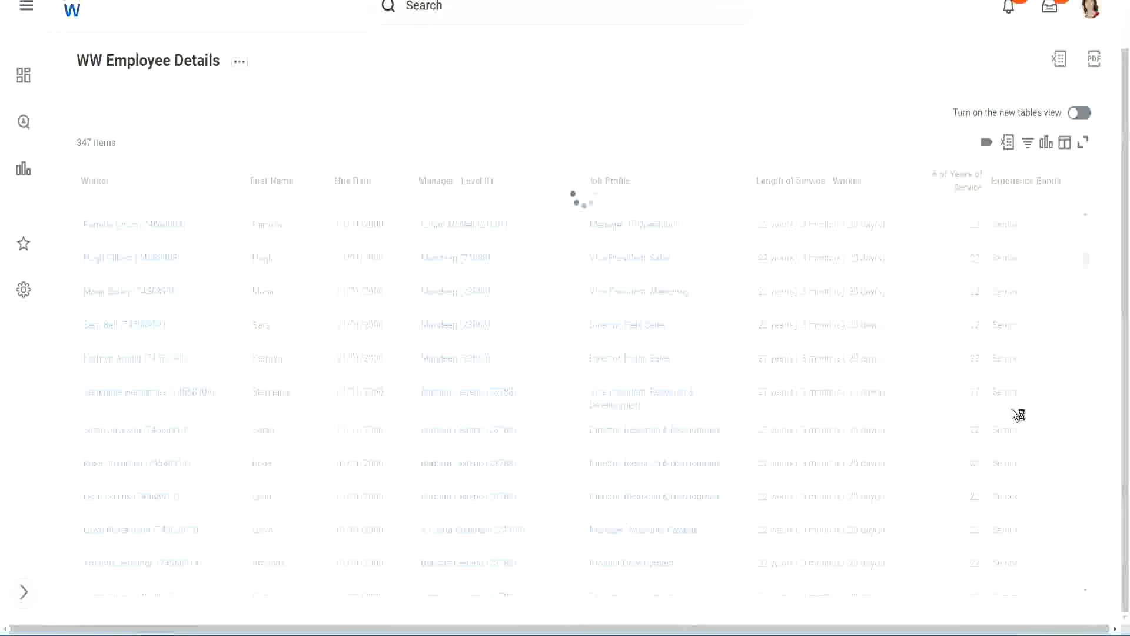
pyautogui.scroll(-5, 1049, 334)
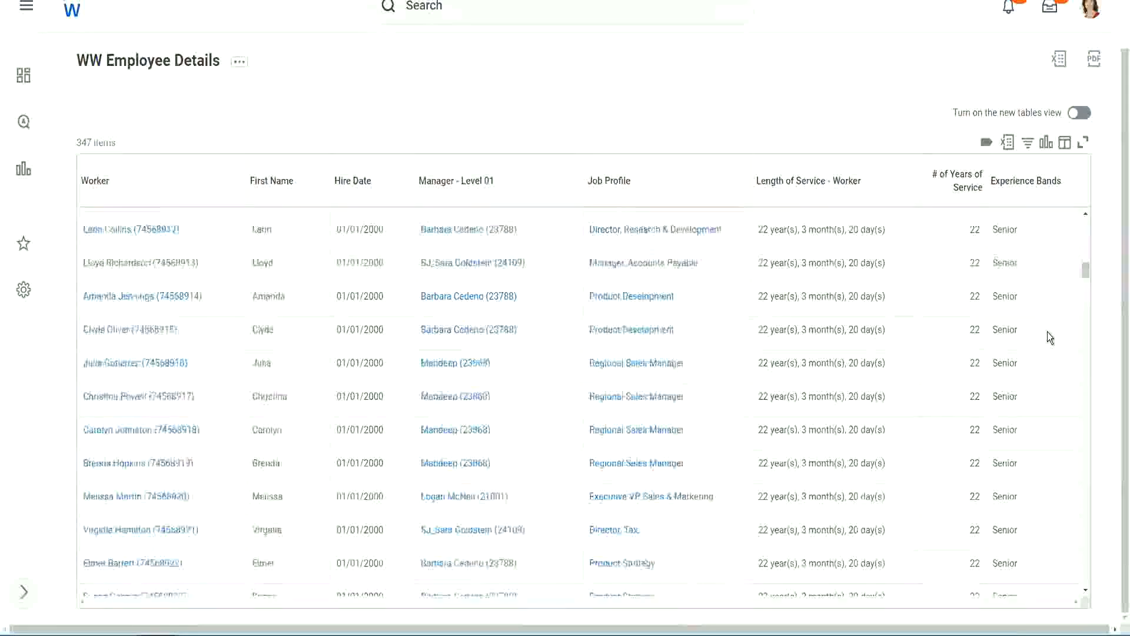
pyautogui.scroll(-3, 1048, 333)
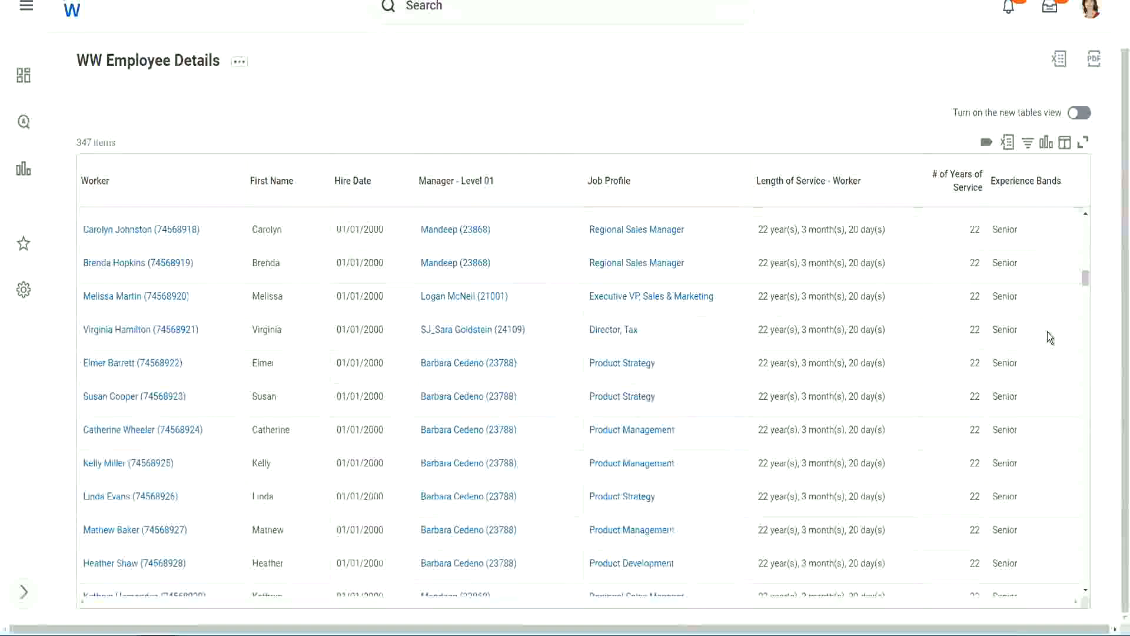
pyautogui.scroll(-6, 1048, 337)
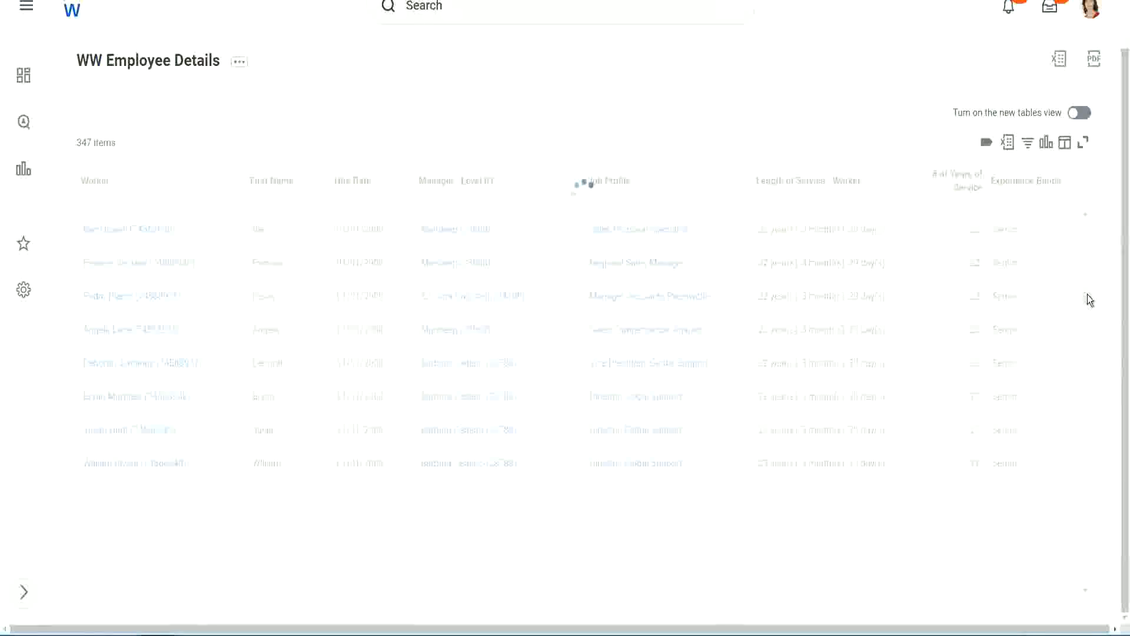
# Filter the Experience Bands column for values containing Amateur
pyautogui.click(1032, 192)
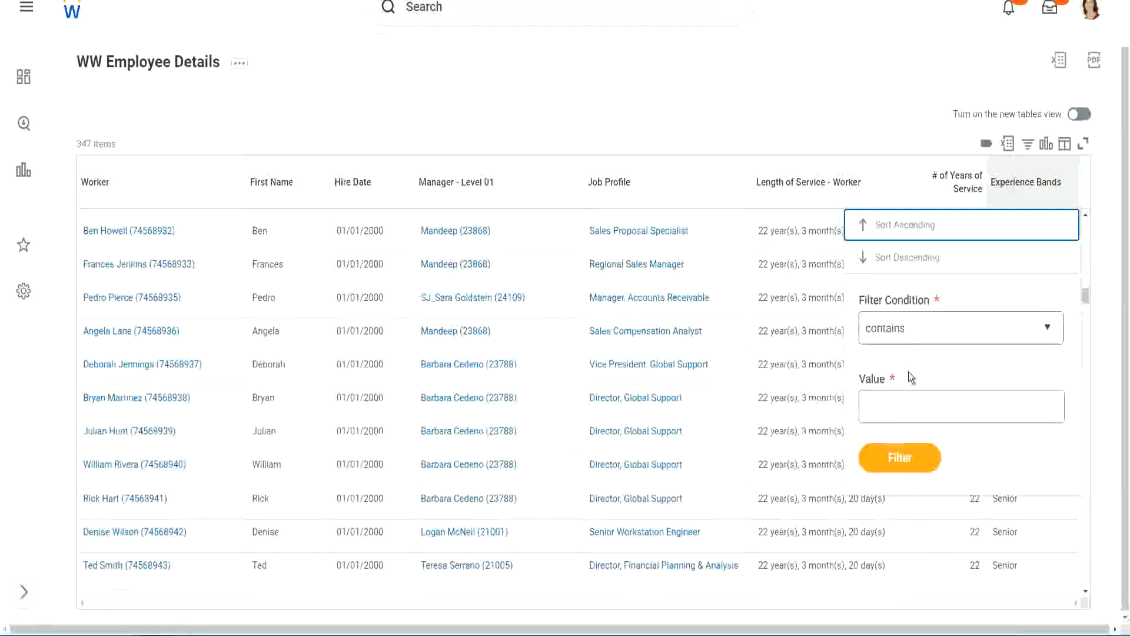
pyautogui.click(897, 396)
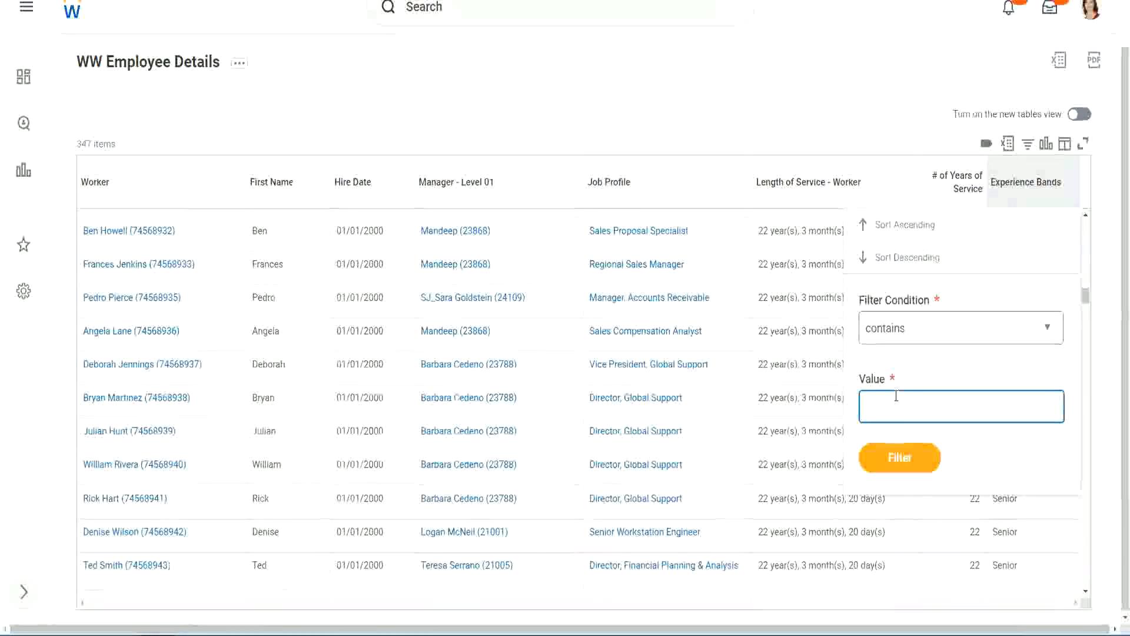
pyautogui.write('Amate')
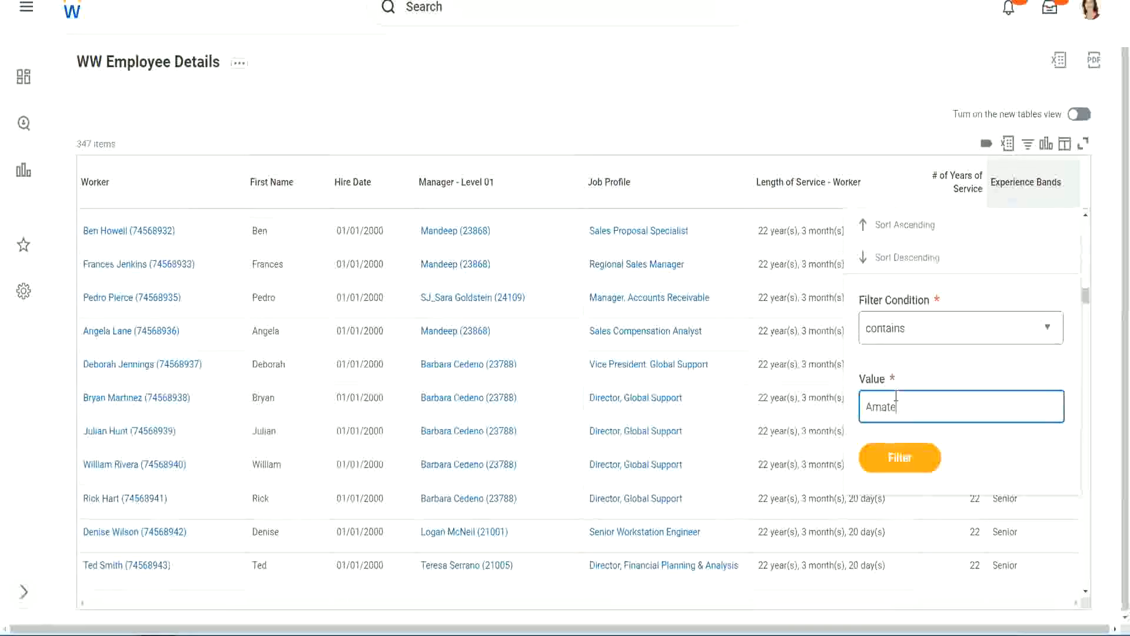
pyautogui.write('ur')
pyautogui.click(892, 462)
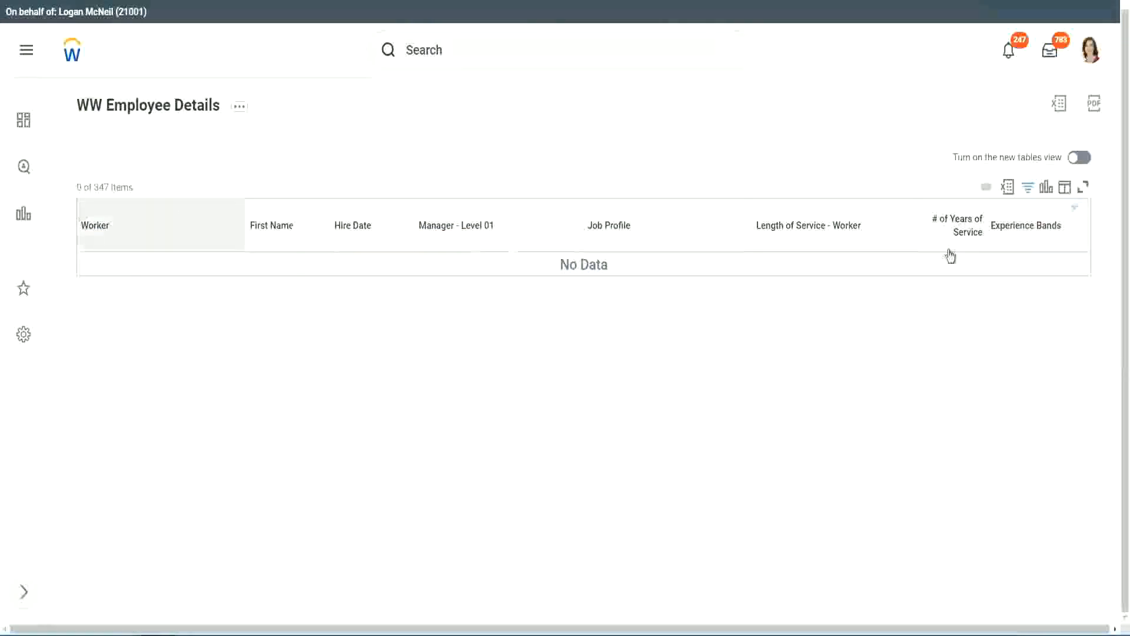
# Change the Experience Bands filter value to Legend and look through the matching workers' years of service
pyautogui.click(1024, 227)
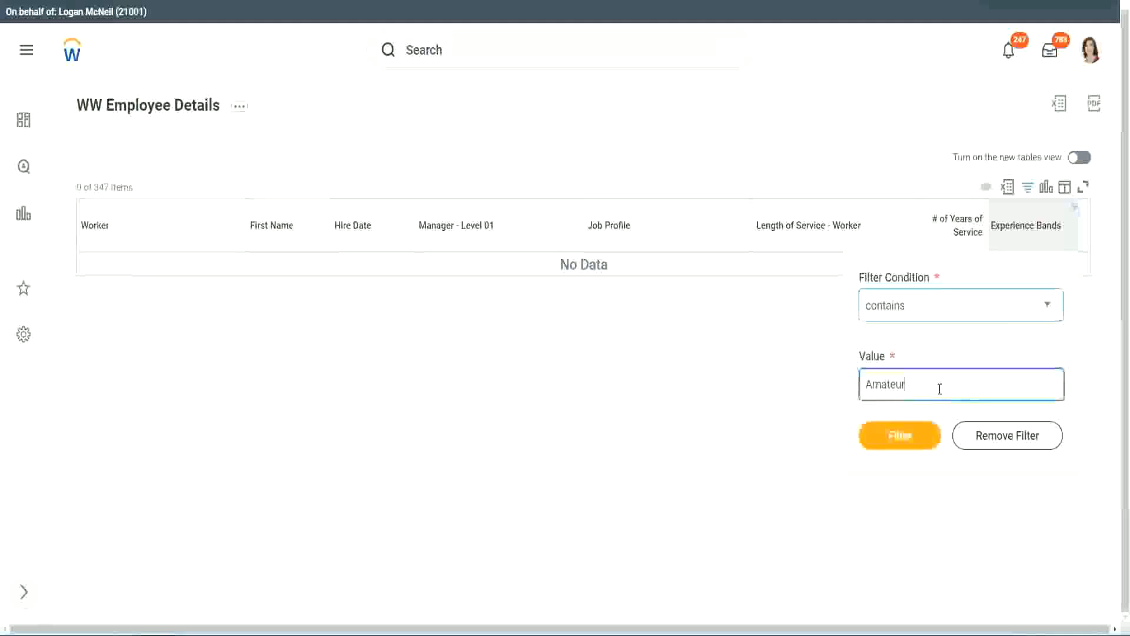
pyautogui.moveTo(832, 388); pyautogui.dragTo(807, 387)
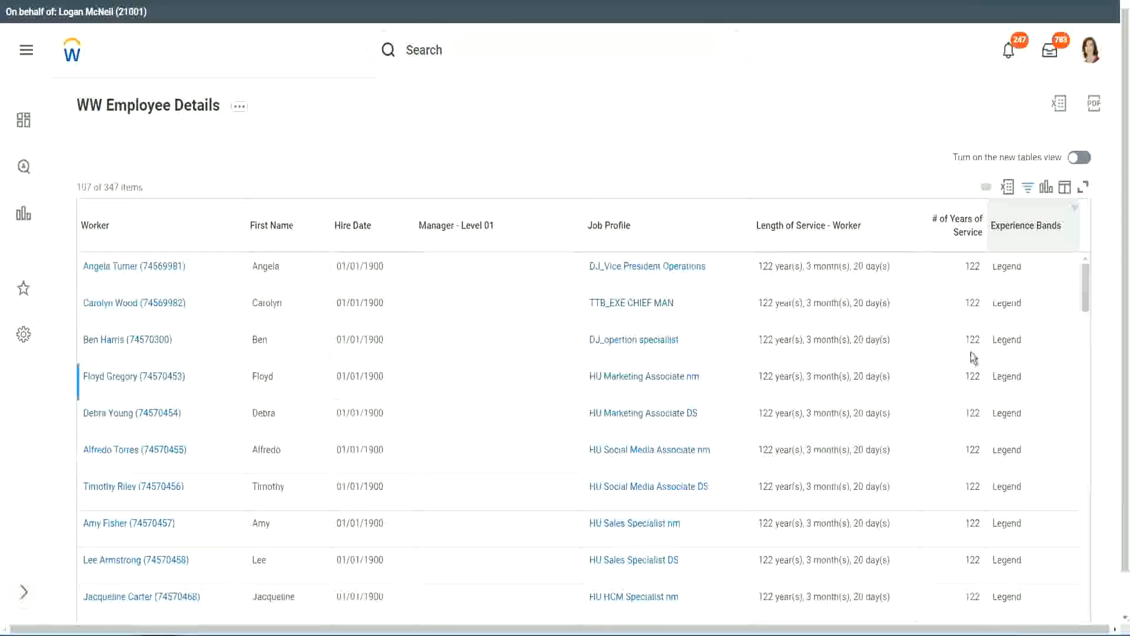
pyautogui.scroll(-20, 970, 351)
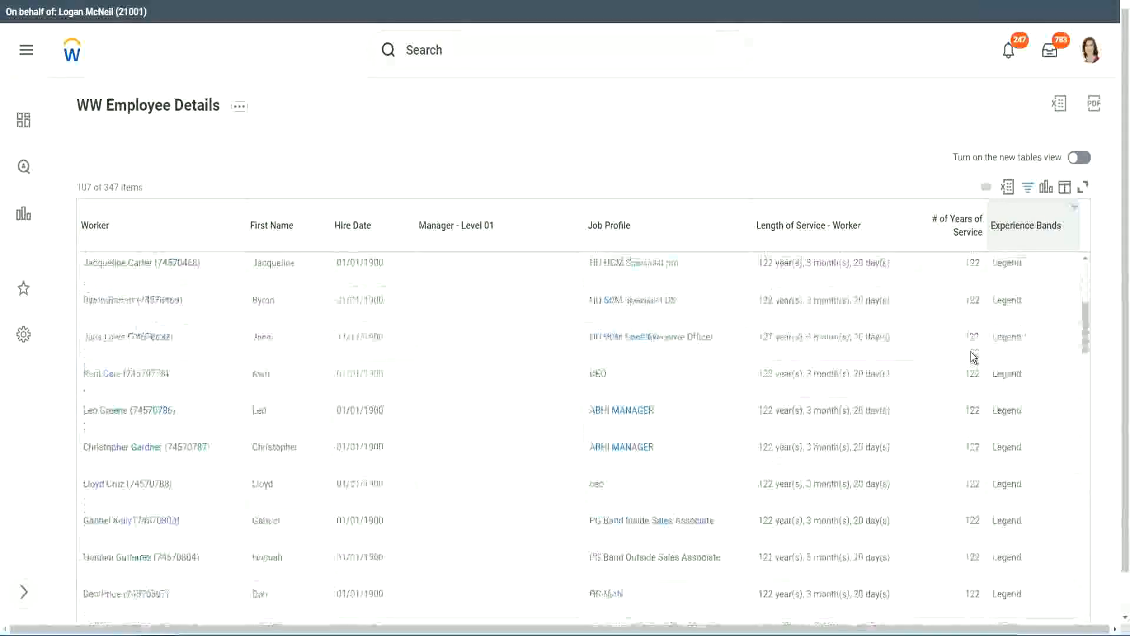
pyautogui.scroll(-5, 970, 352)
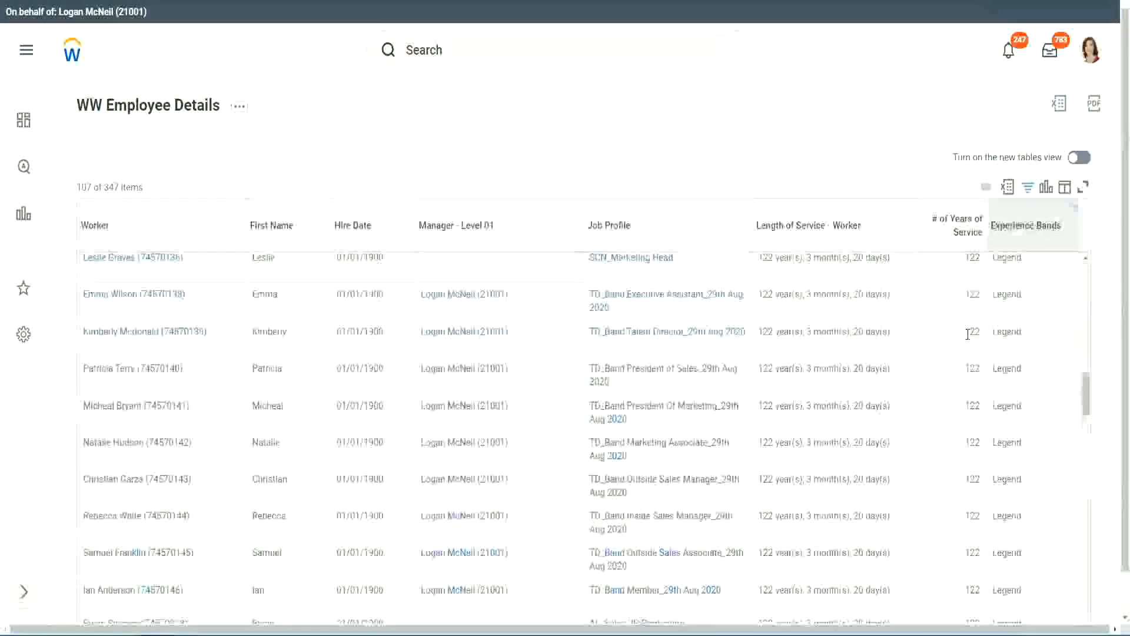
pyautogui.scroll(-10, 968, 336)
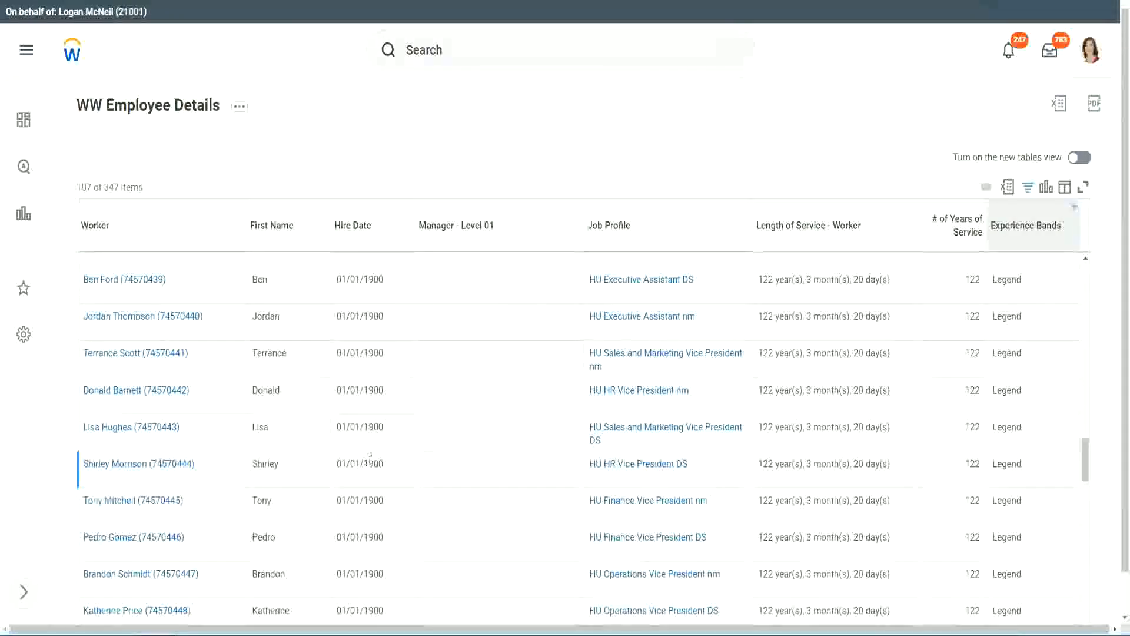
# Check the hire dates and years of service of the remaining Legend workers down to the end of the list
pyautogui.doubleClick(374, 464)
pyautogui.scroll(-4, 962, 442)
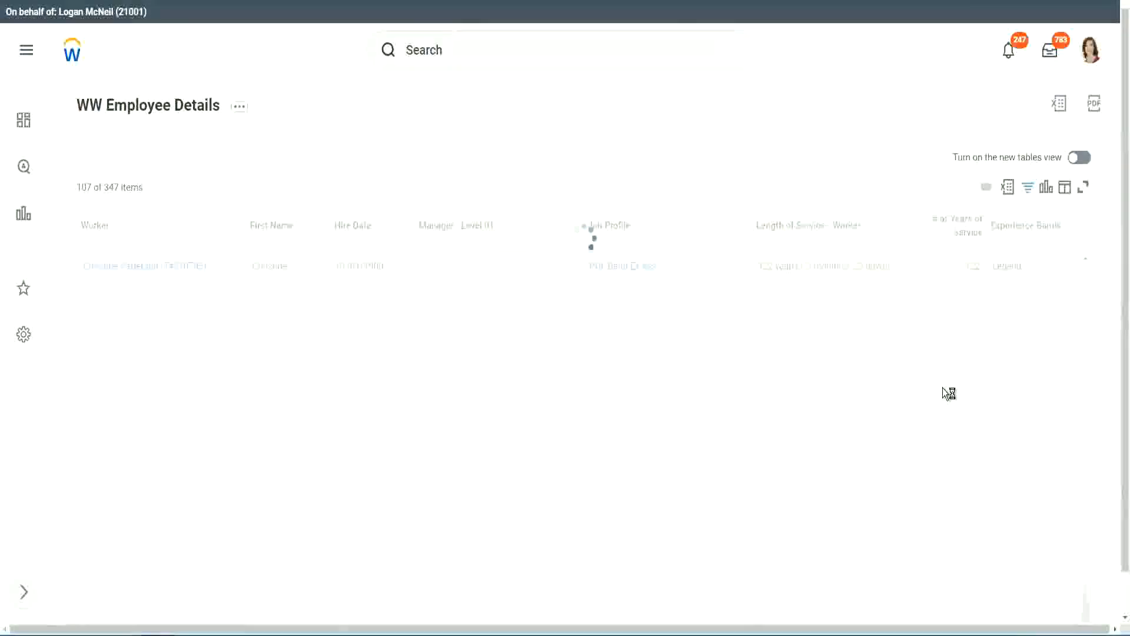
pyautogui.scroll(-5, 942, 387)
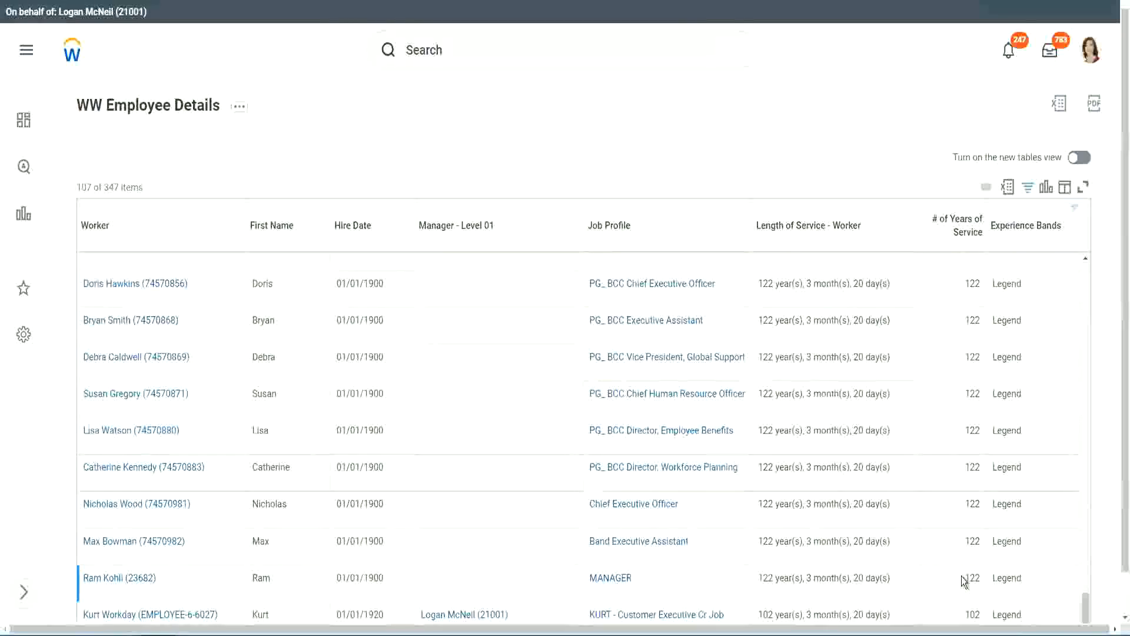
pyautogui.doubleClick(973, 614)
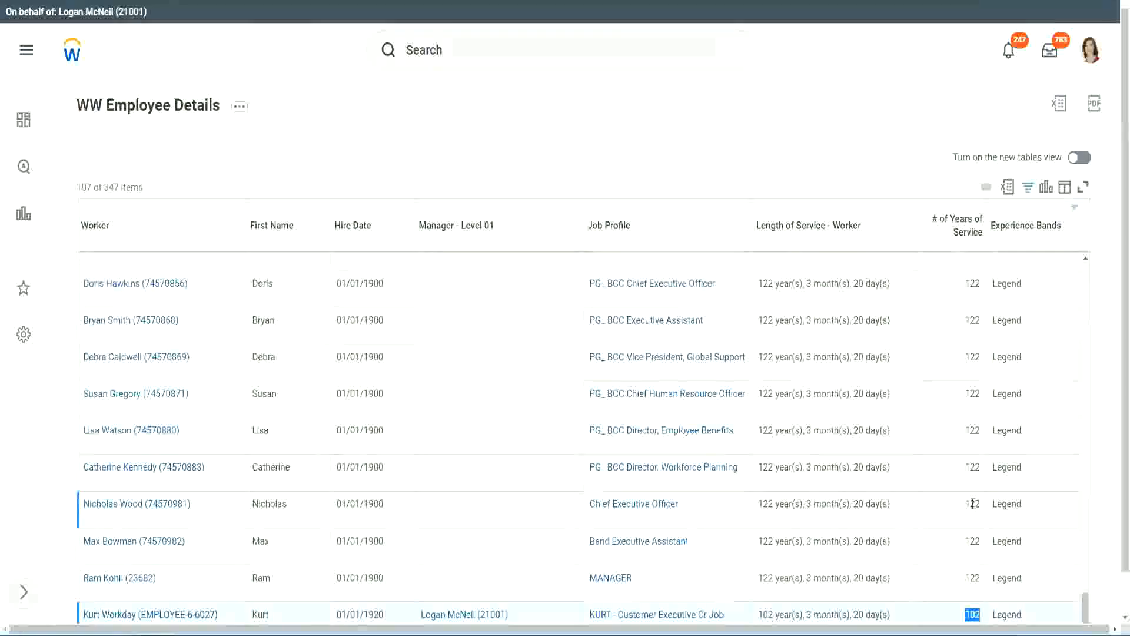
pyautogui.moveTo(973, 503); pyautogui.dragTo(980, 504)
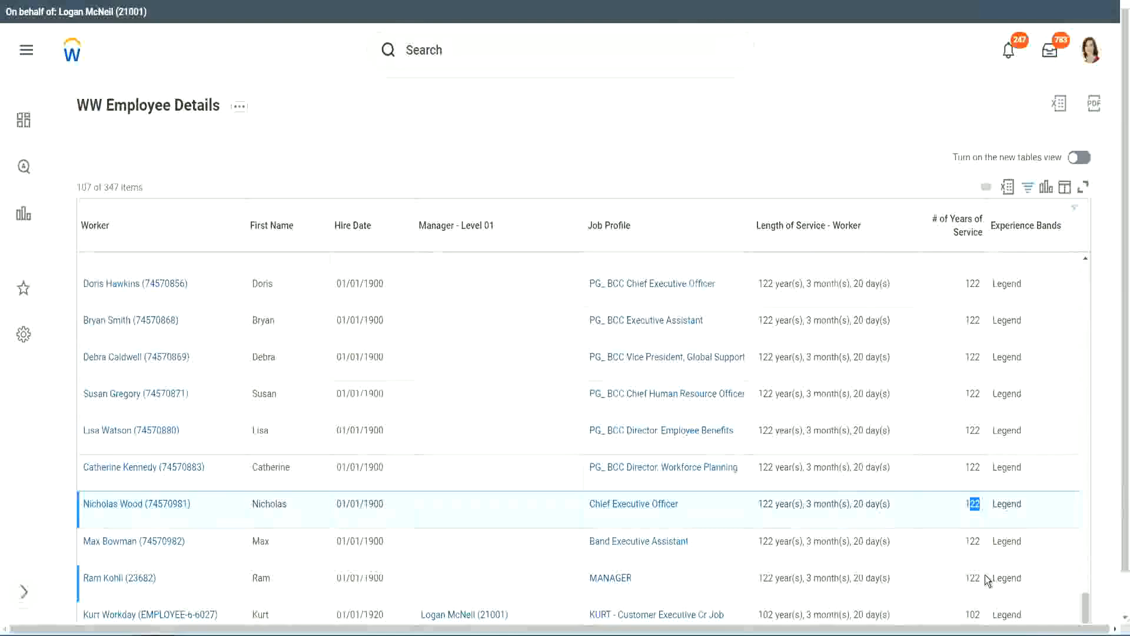
pyautogui.click(949, 469)
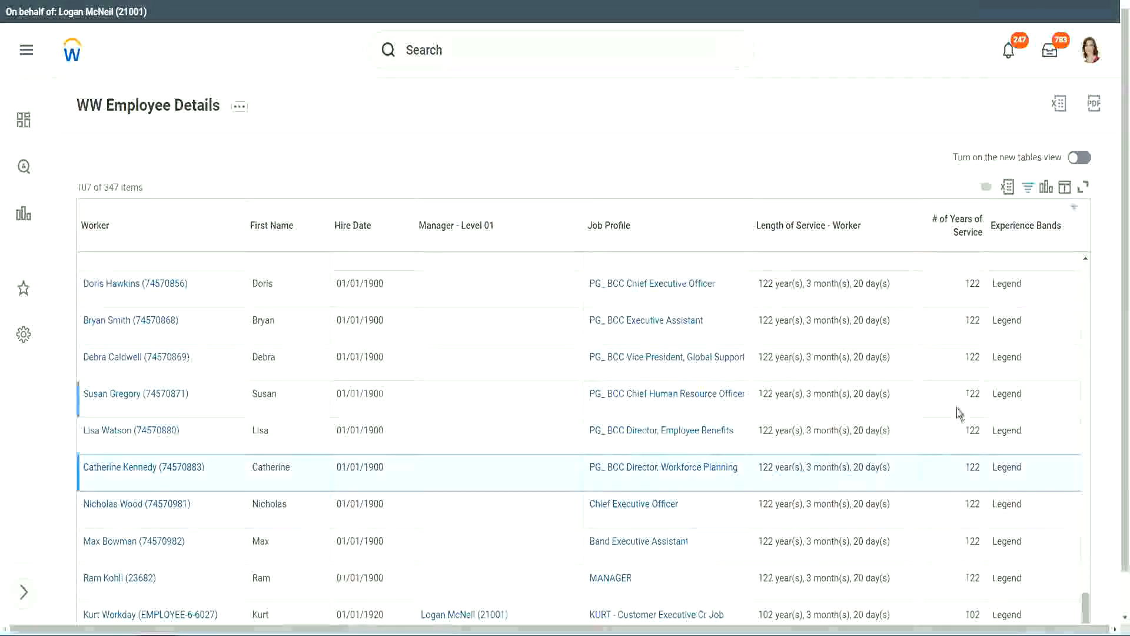
pyautogui.click(954, 321)
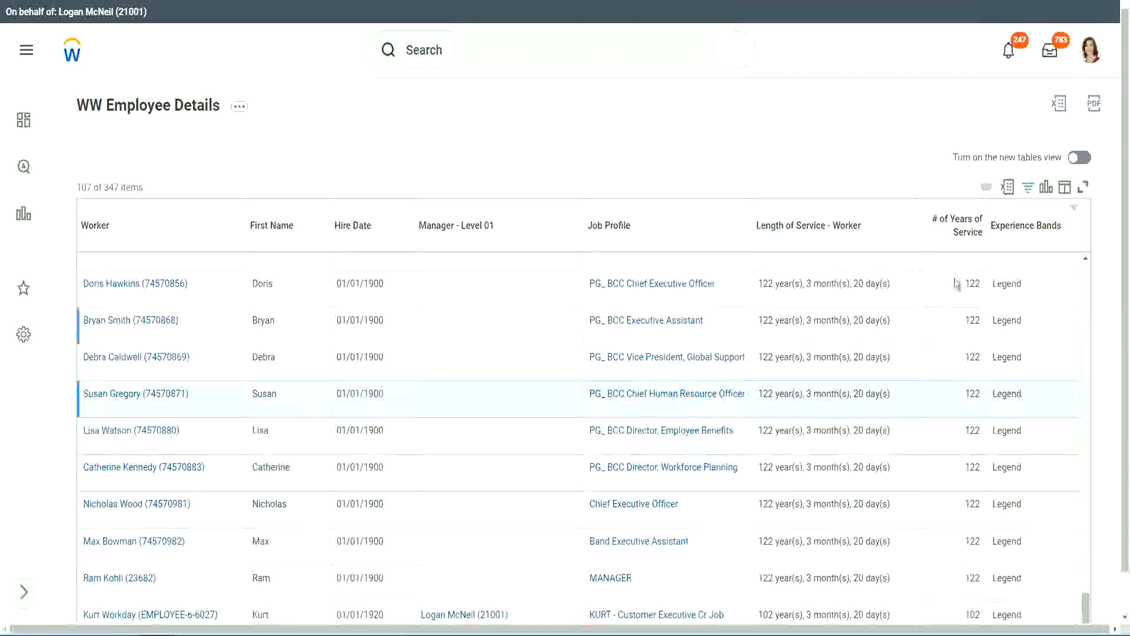
# Change the Experience Bands filter value to Experienced and check the 8 - 15 years band in the Notepad++ notes
pyautogui.click(1033, 232)
pyautogui.click(925, 450)
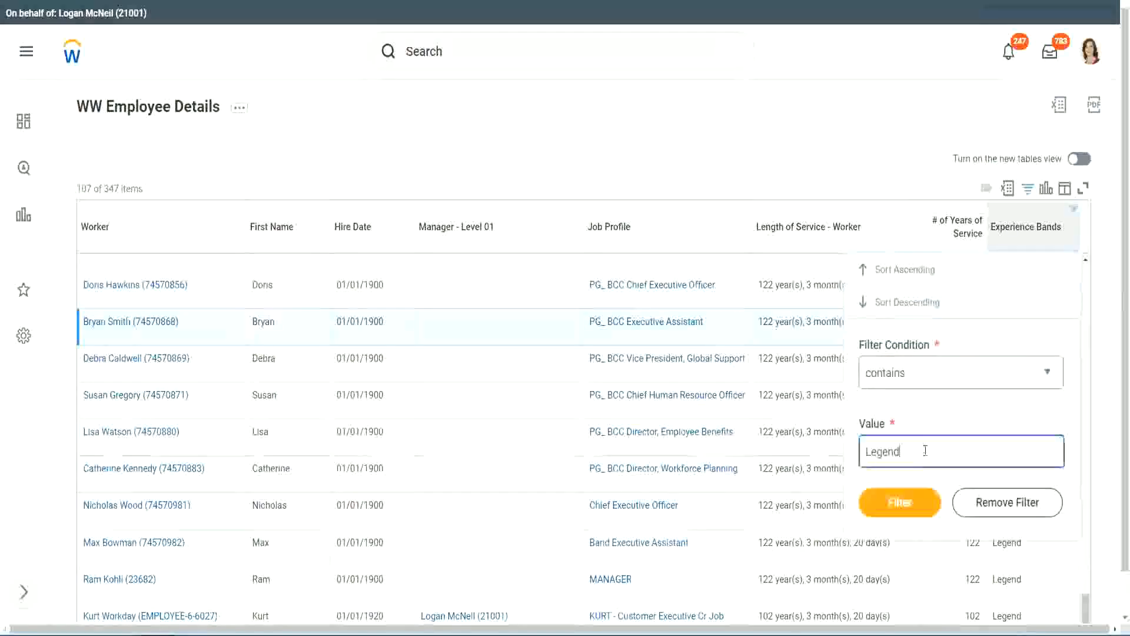
pyautogui.doubleClick(925, 450)
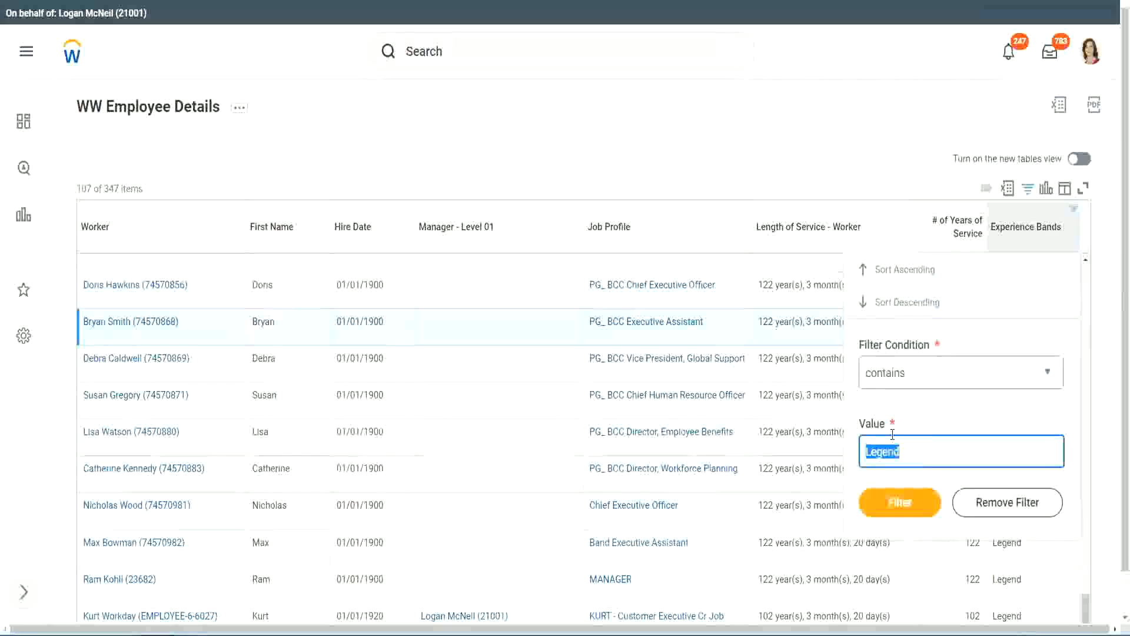
pyautogui.write('Ex')
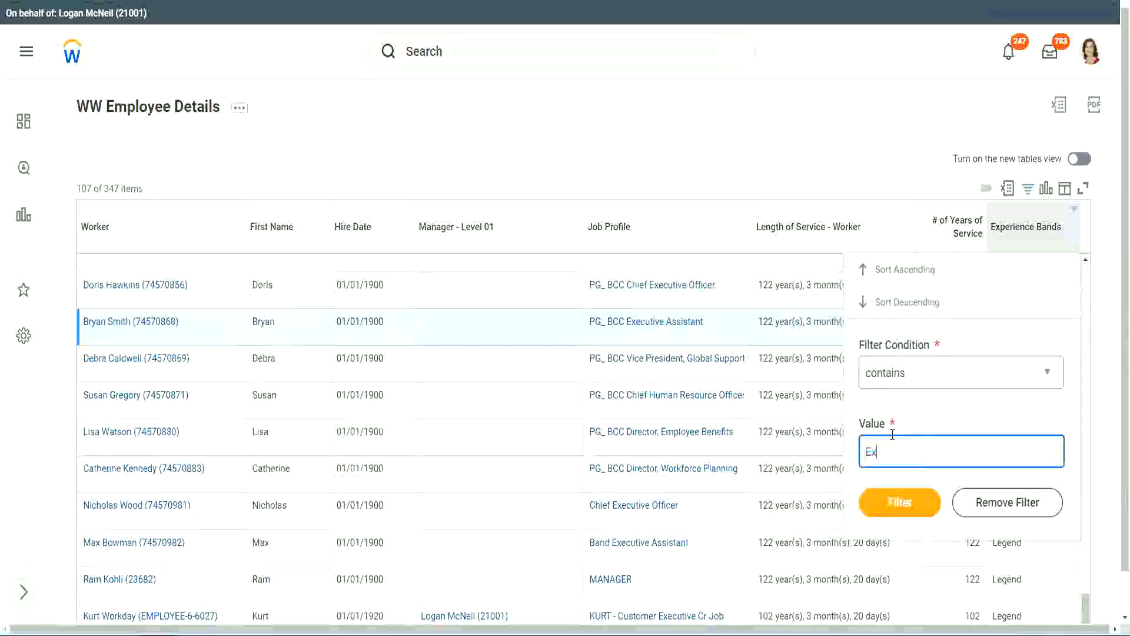
pyautogui.write('perienced')
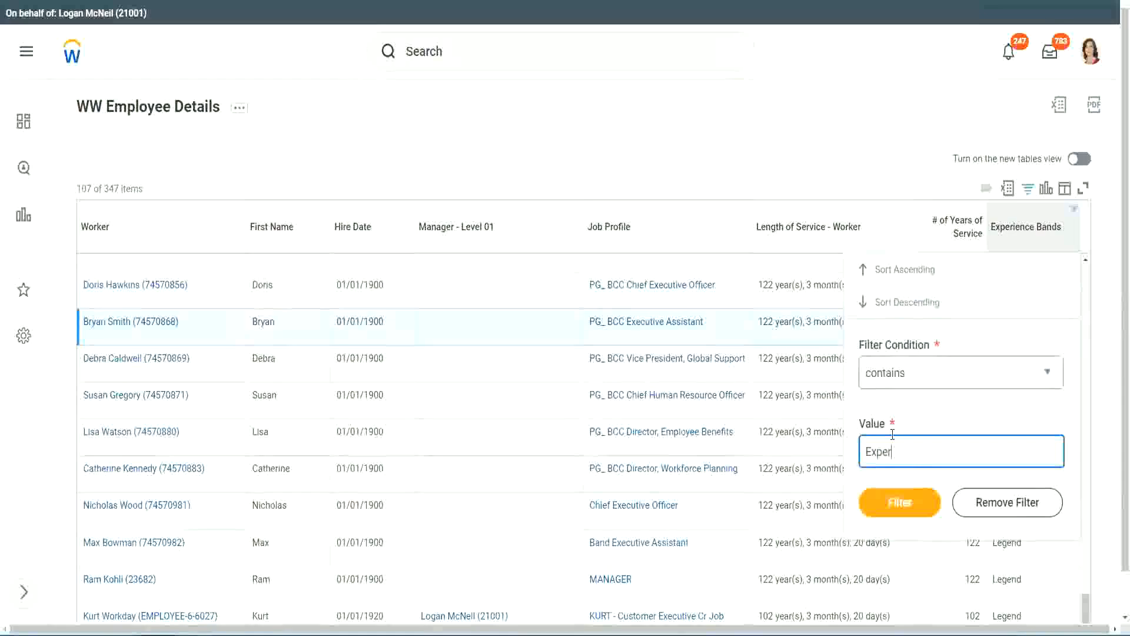
pyautogui.click(899, 506)
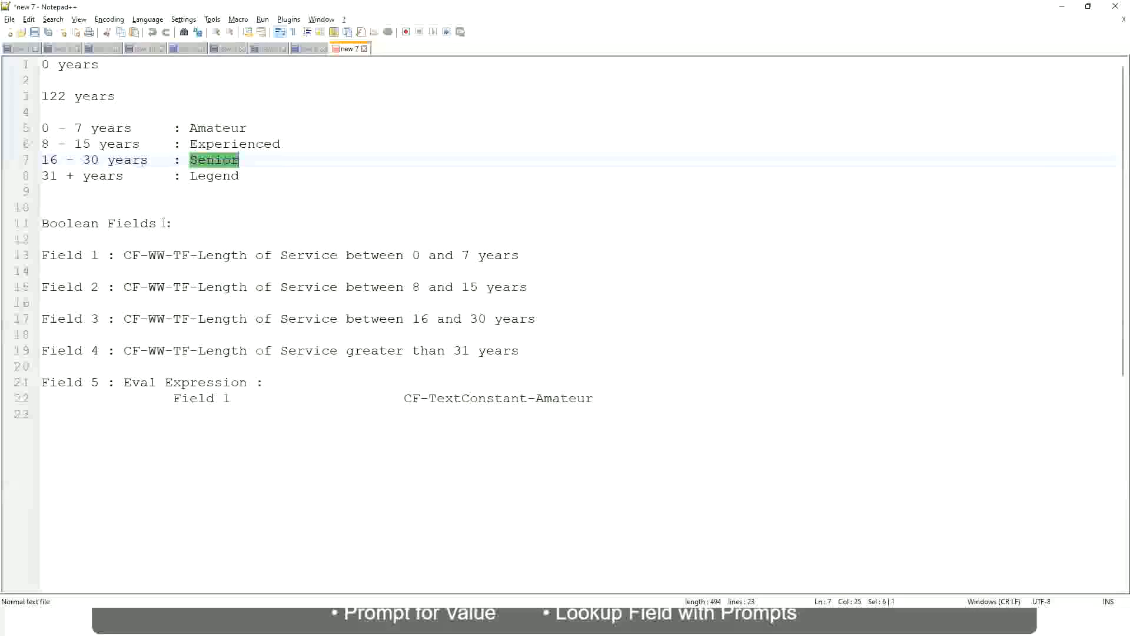
pyautogui.moveTo(50, 146); pyautogui.dragTo(91, 145)
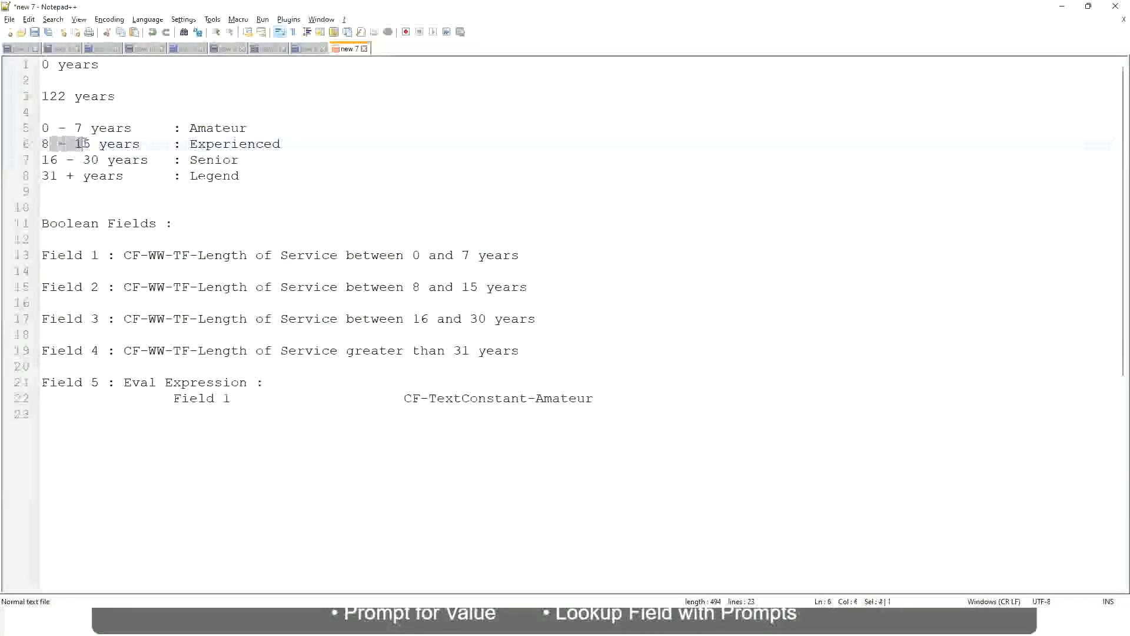
# Compare the Experienced workers' years of service in the Workday report with the 8 - 15 years band in the notes
pyautogui.click(93, 146)
pyautogui.click(129, 145)
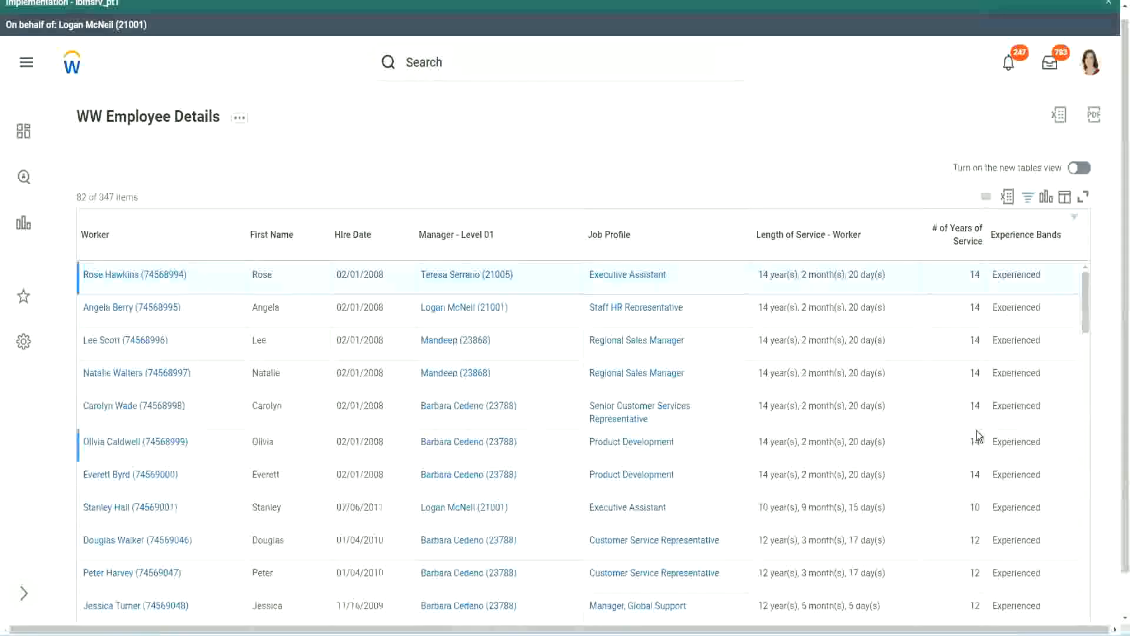
pyautogui.scroll(-4, 978, 436)
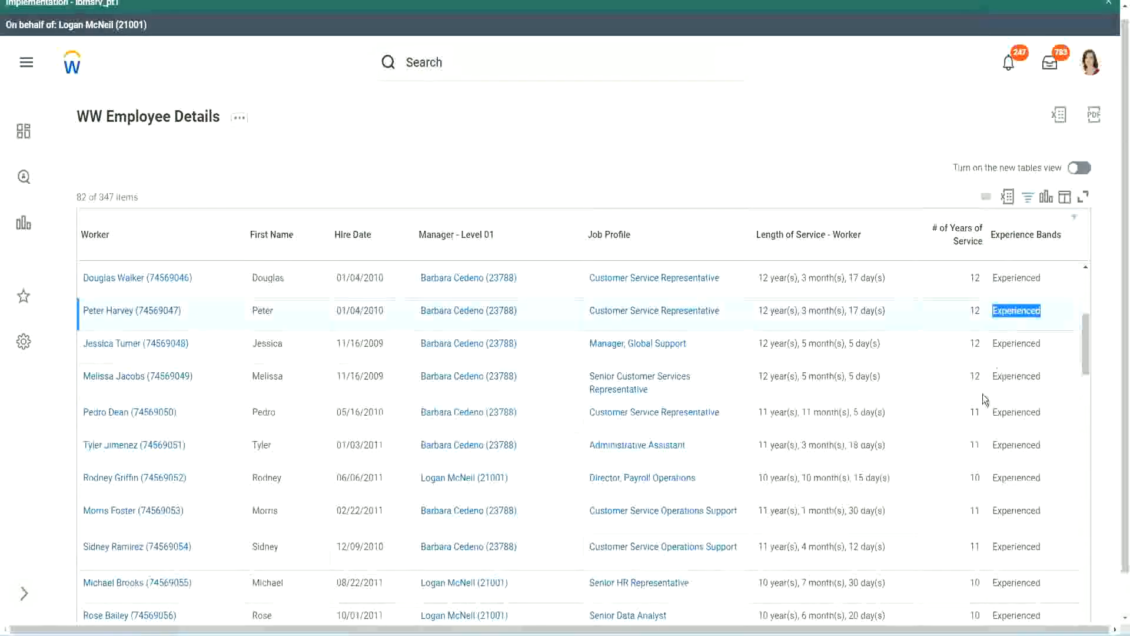
pyautogui.scroll(-2, 977, 406)
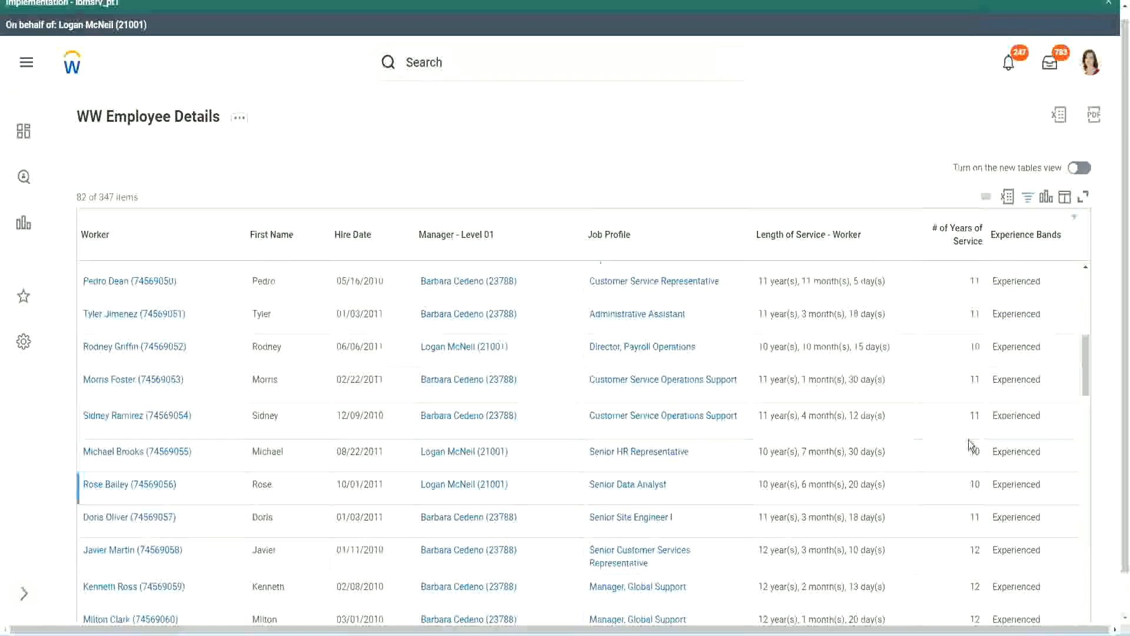
pyautogui.click(975, 415)
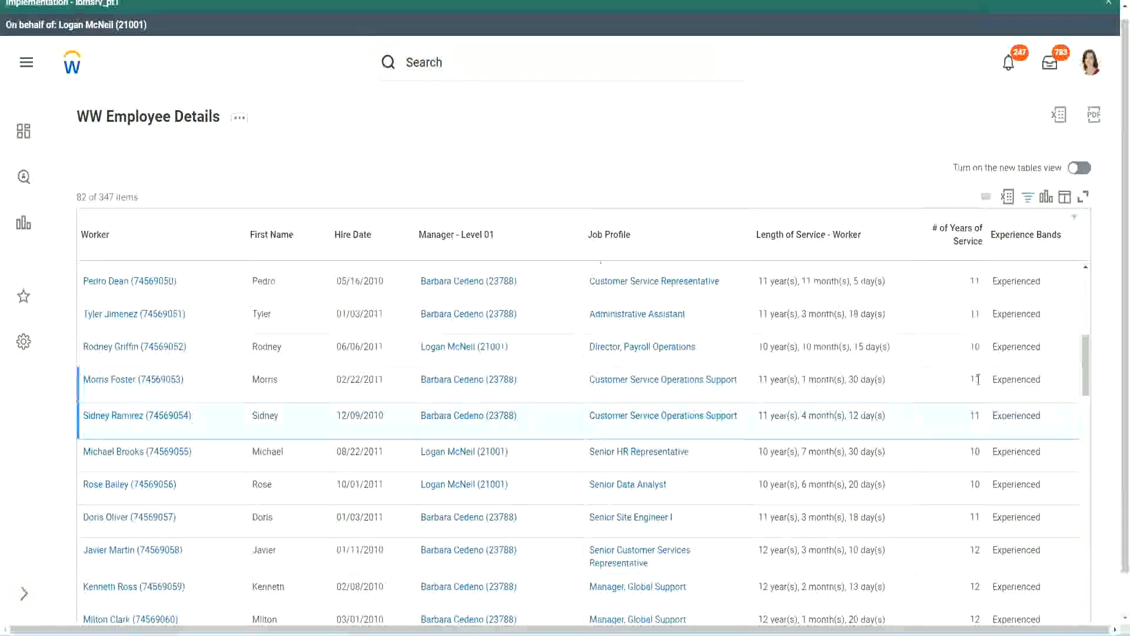
pyautogui.click(1031, 377)
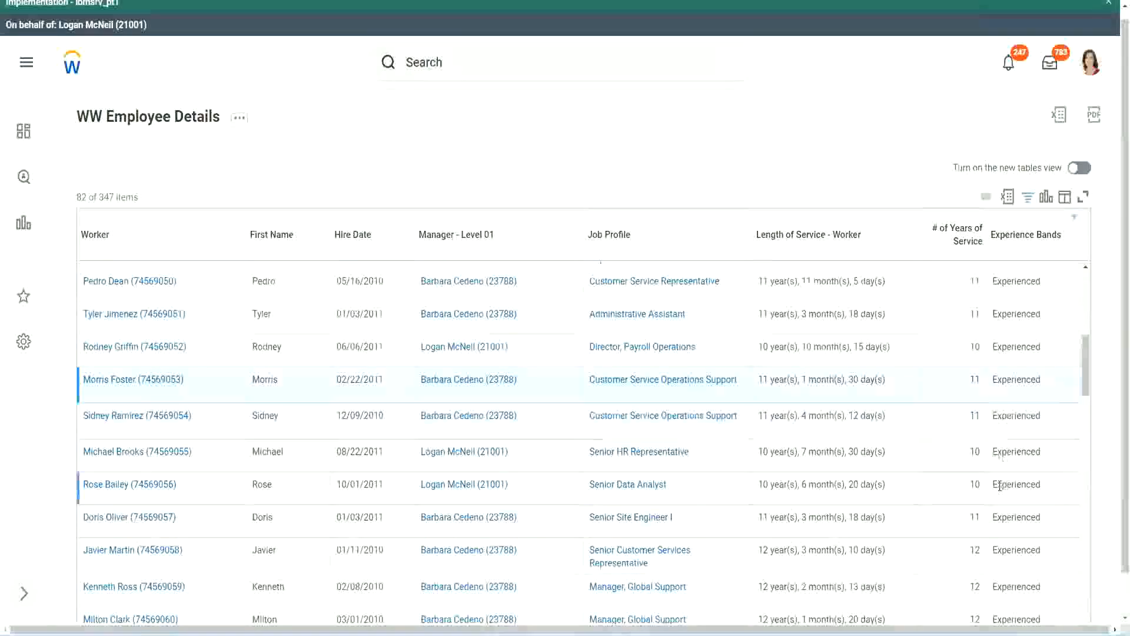
pyautogui.scroll(-5, 1000, 486)
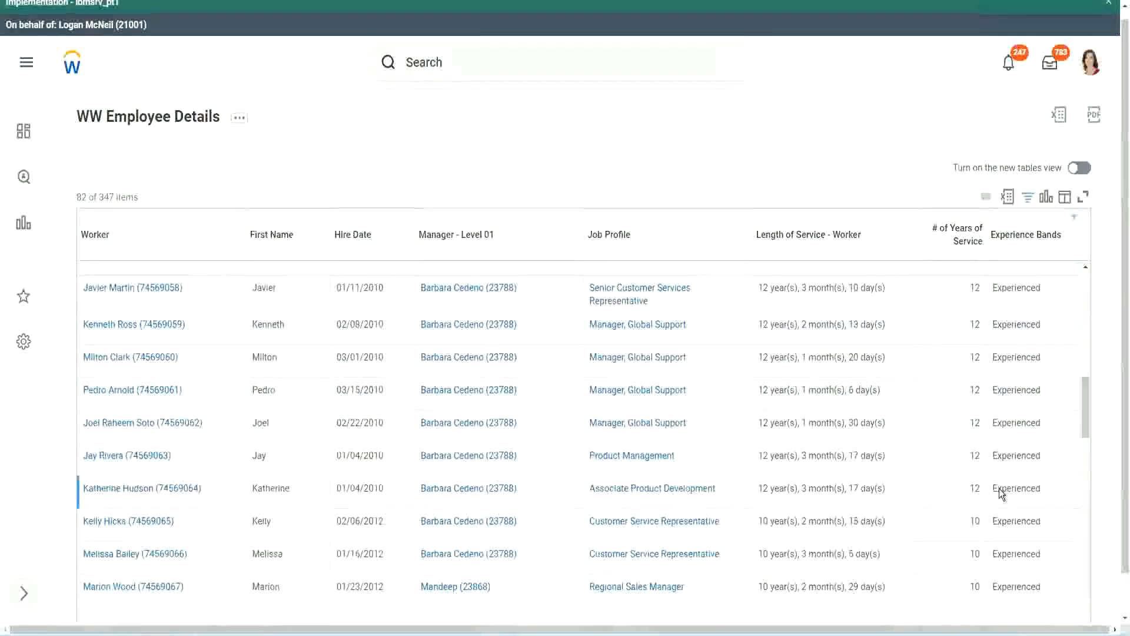